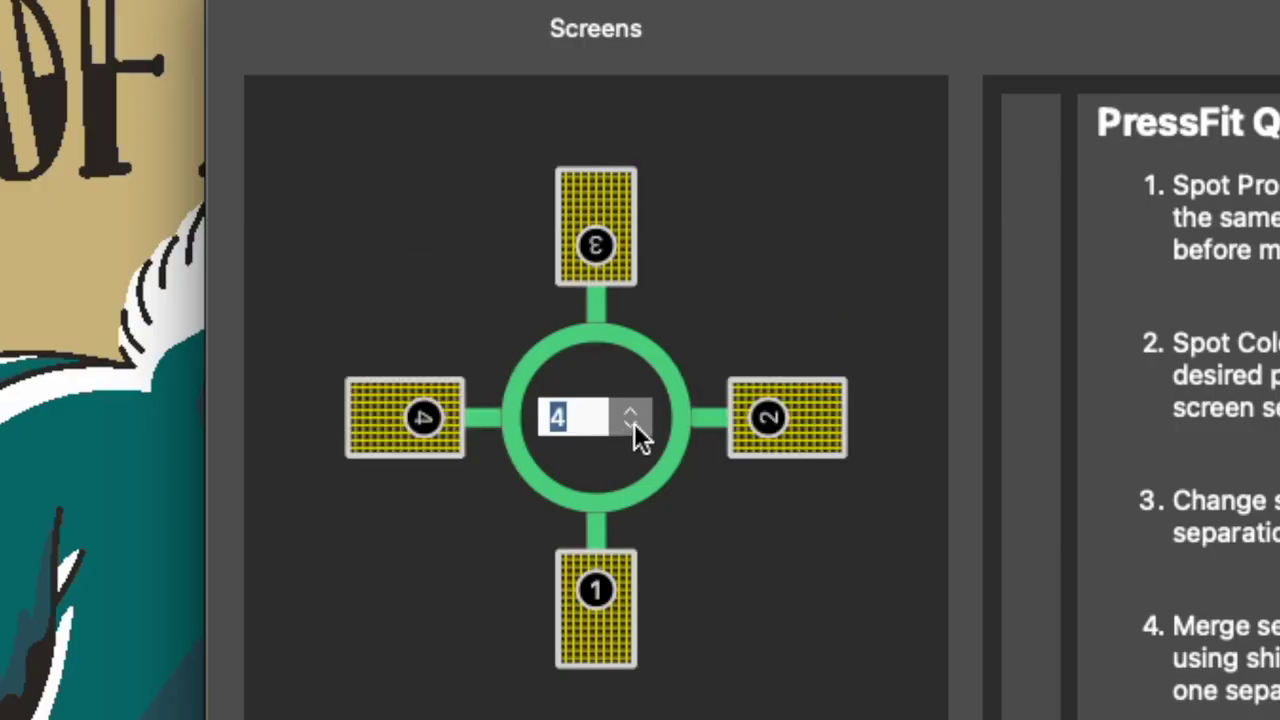
Reduce the screen count from 4 to 2 in the Screens dialog.
click(633, 425)
click(633, 425)
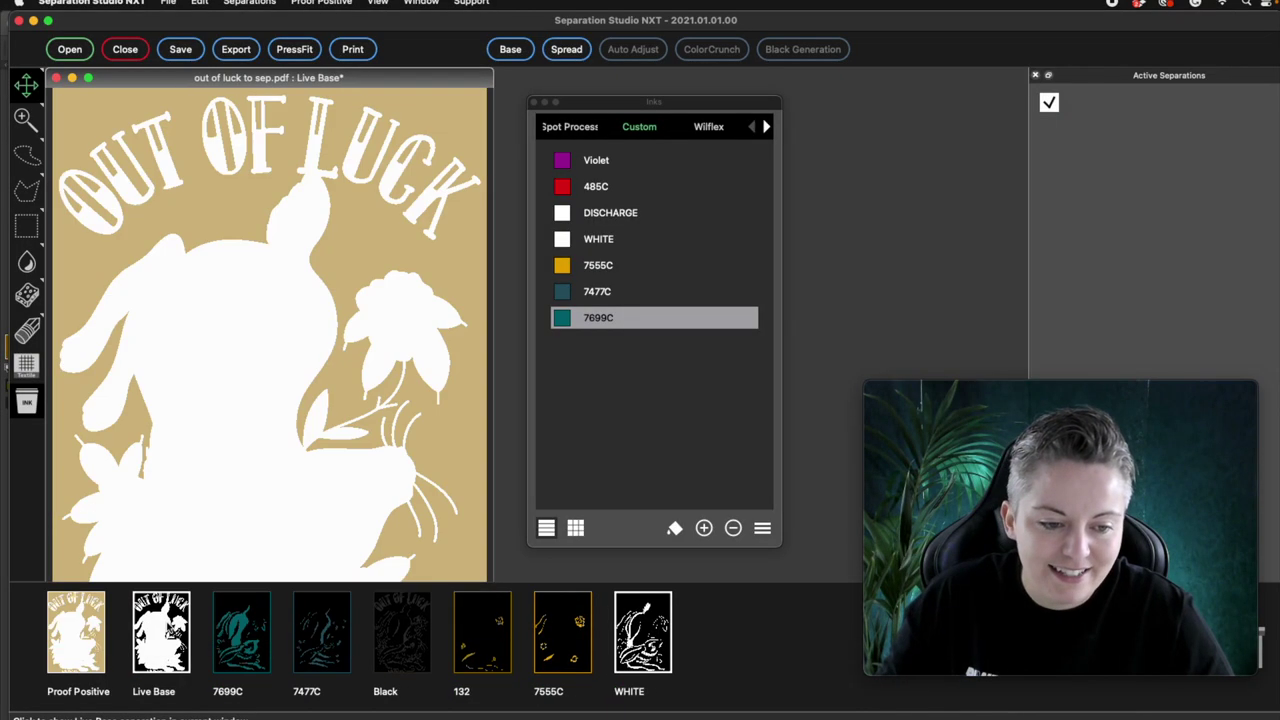
Delete the Live Base separation.
key(Delete)
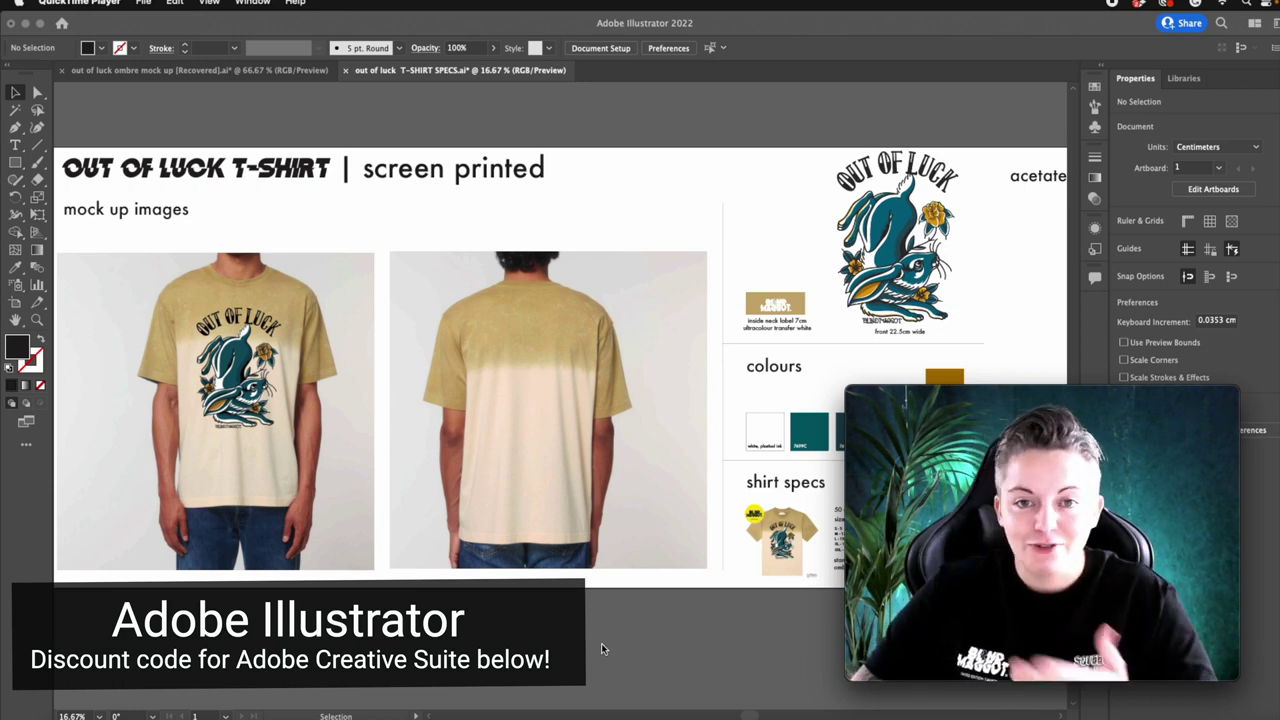
scroll(531, 597, right, 3)
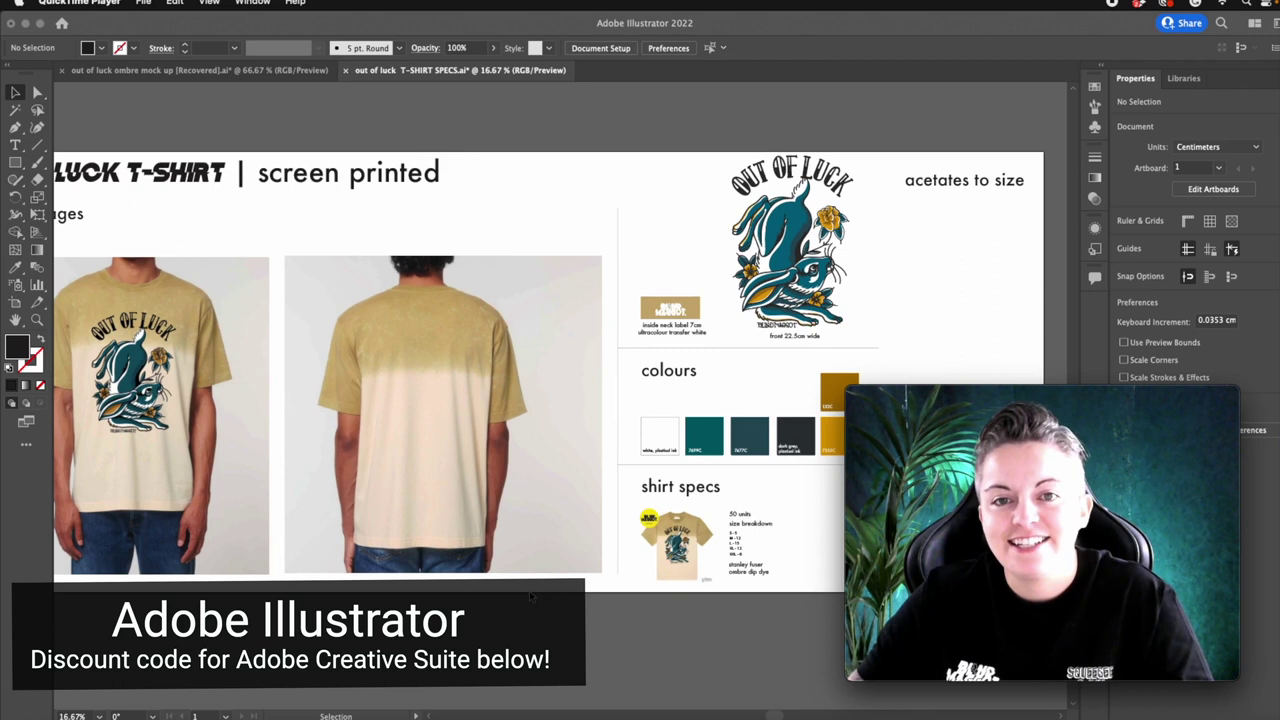
scroll(329, 578, right, 3)
scroll(329, 578, up, 1)
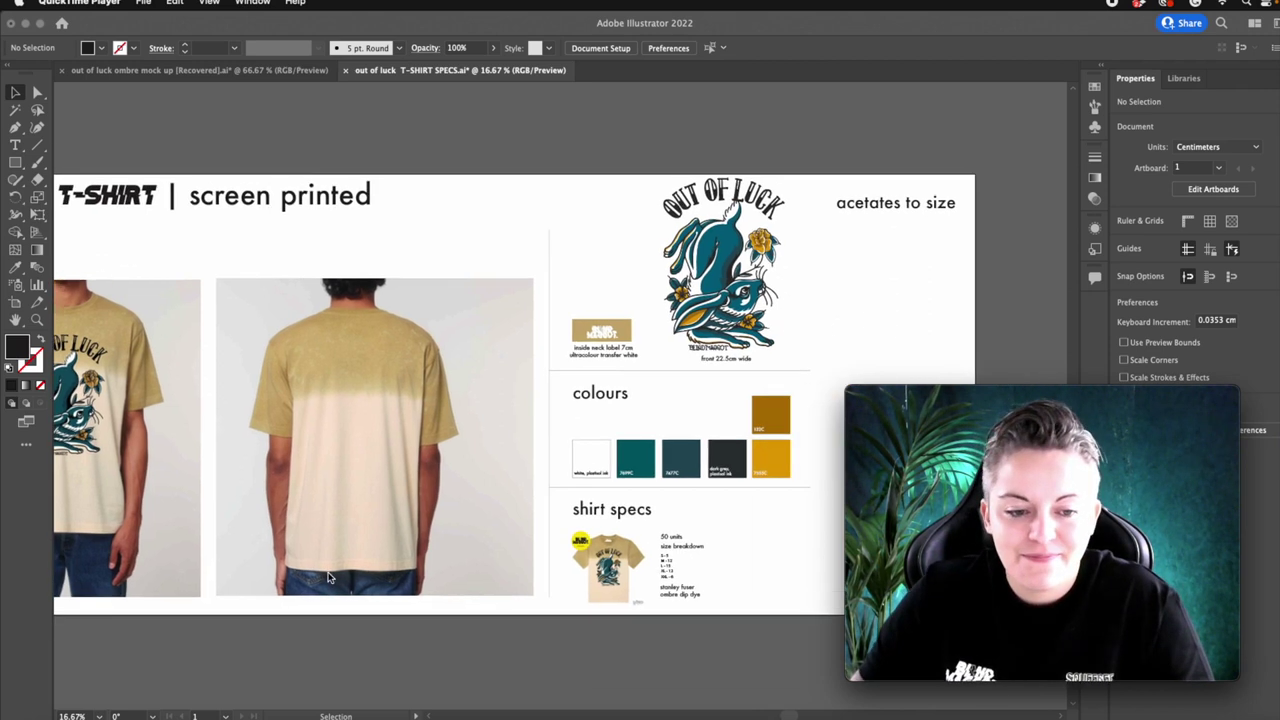
scroll(661, 118, left, 5)
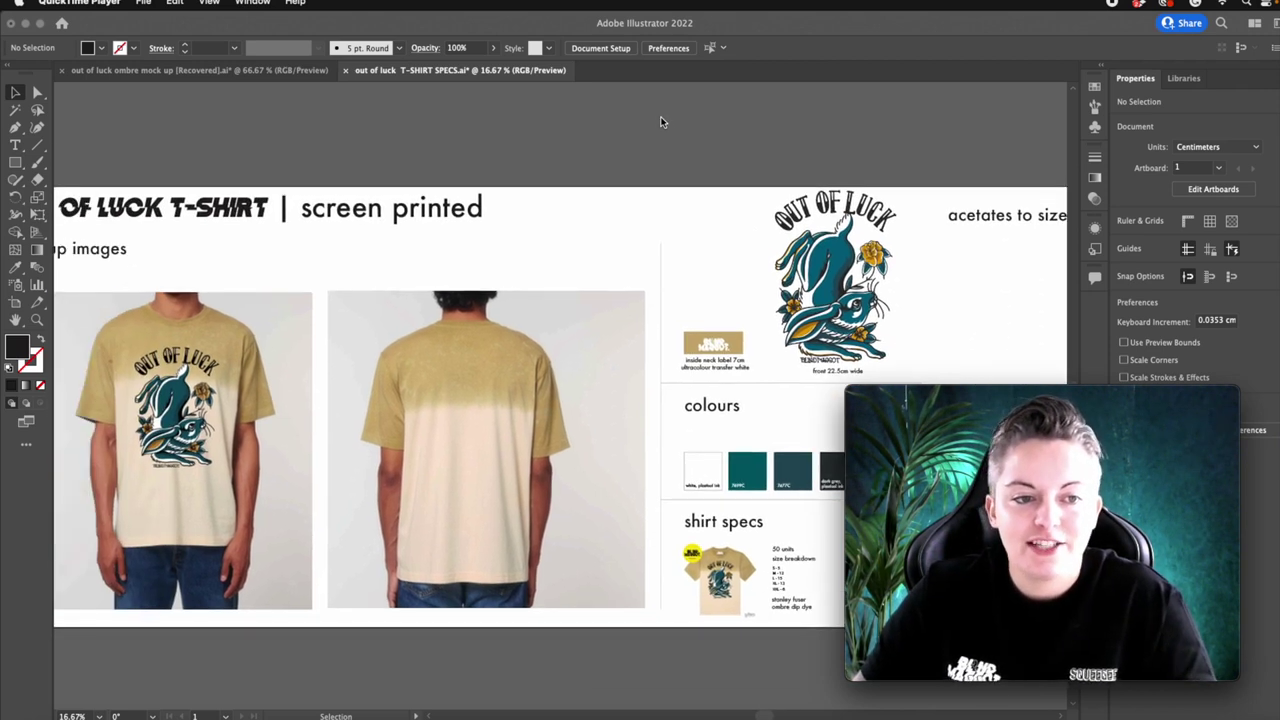
scroll(660, 118, left, 2)
scroll(660, 118, up, 1)
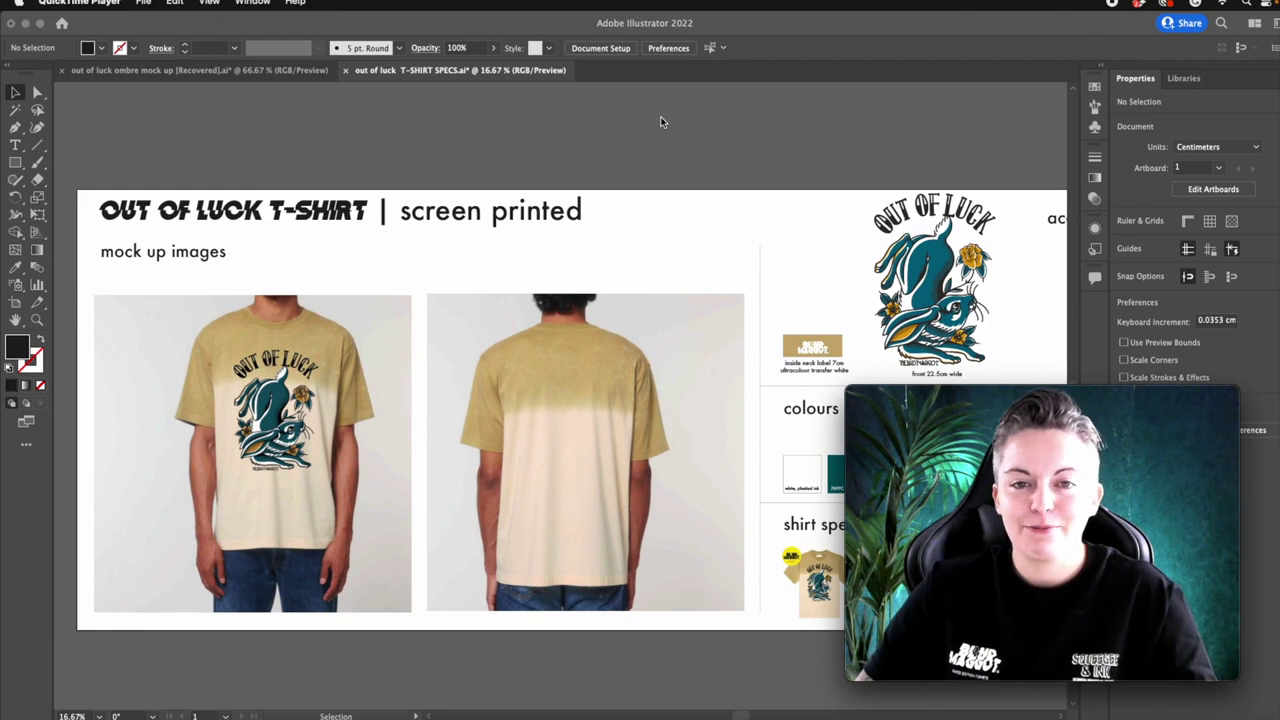
scroll(660, 122, right, 4)
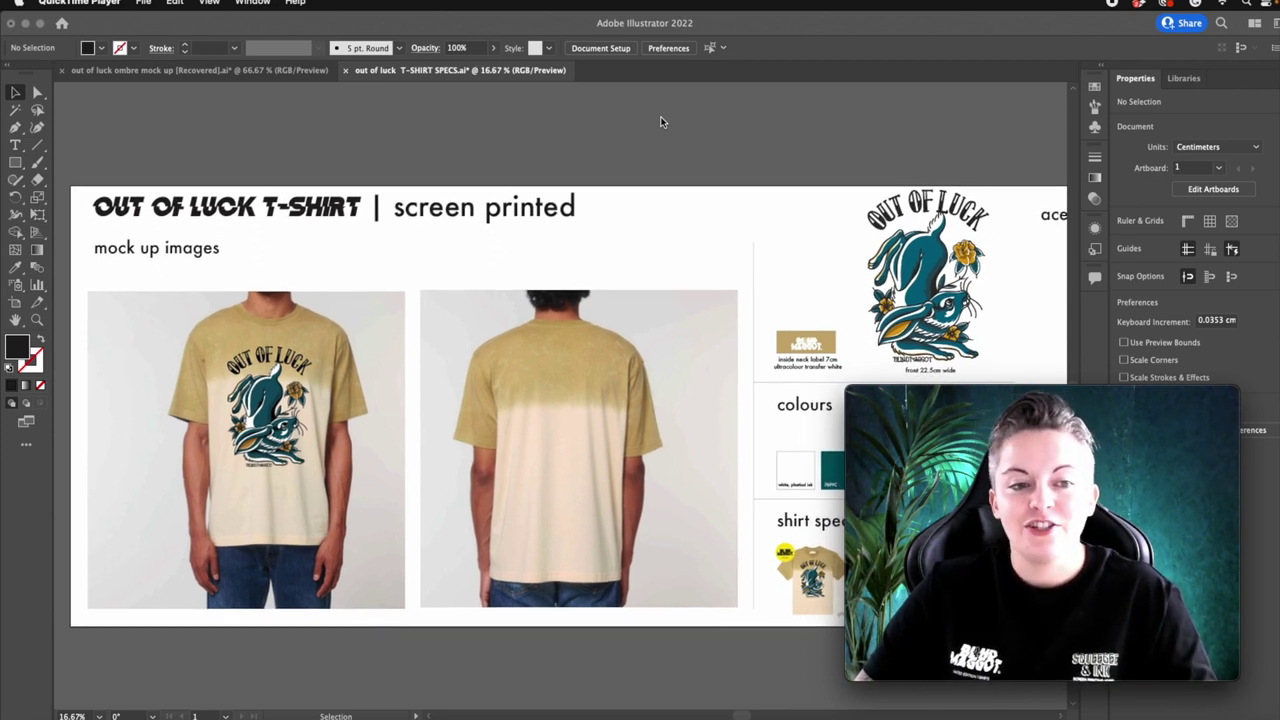
scroll(660, 122, down, 1)
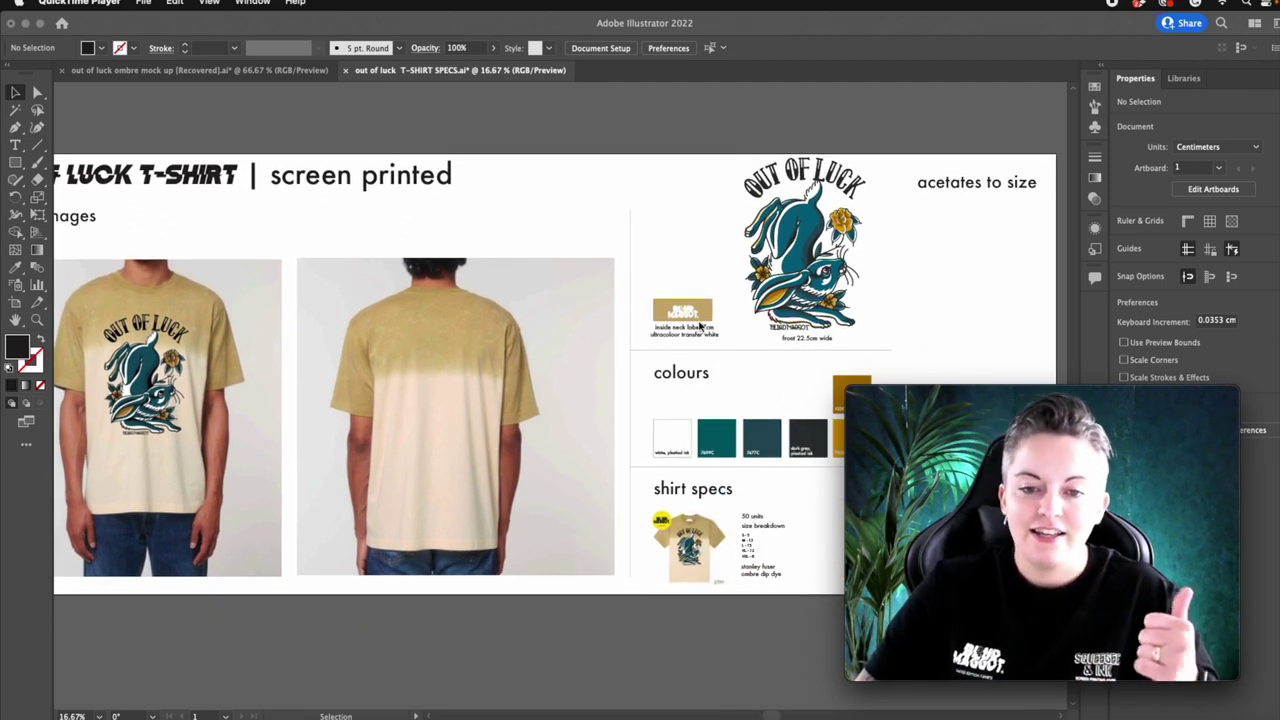
scroll(703, 327, down, 2)
scroll(703, 327, right, 1)
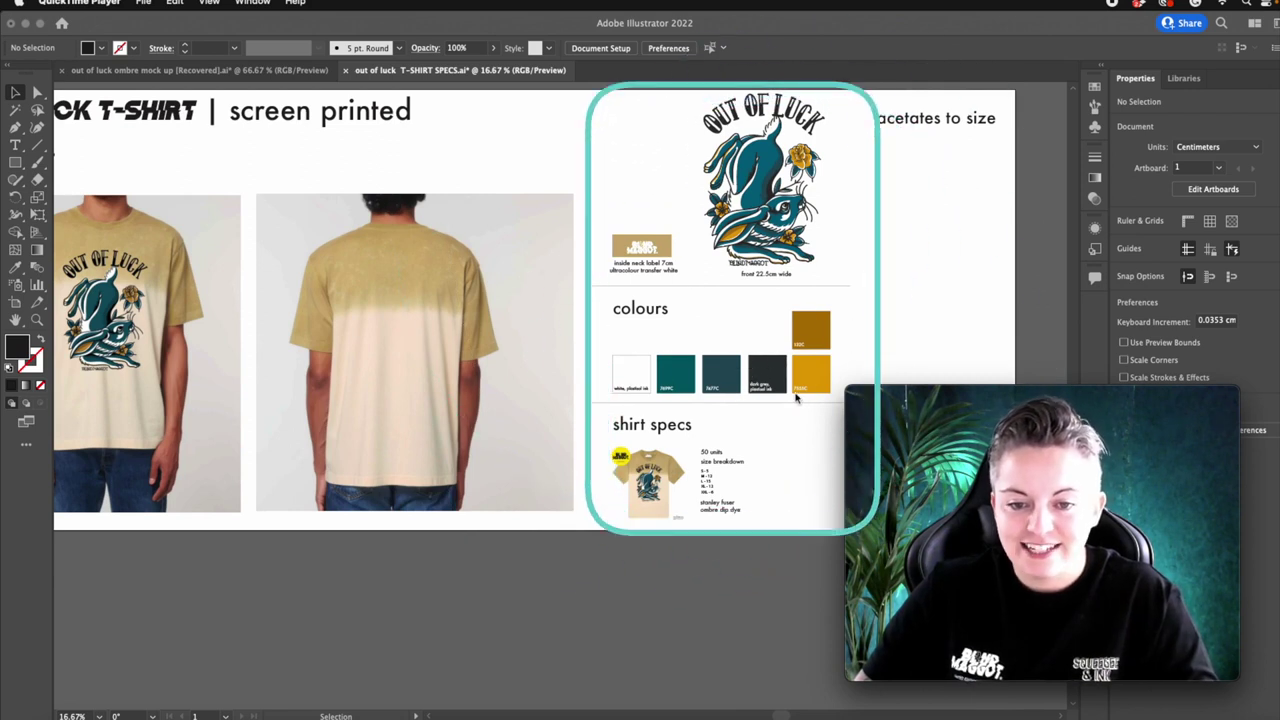
scroll(740, 470, up, 2)
scroll(740, 470, right, 1)
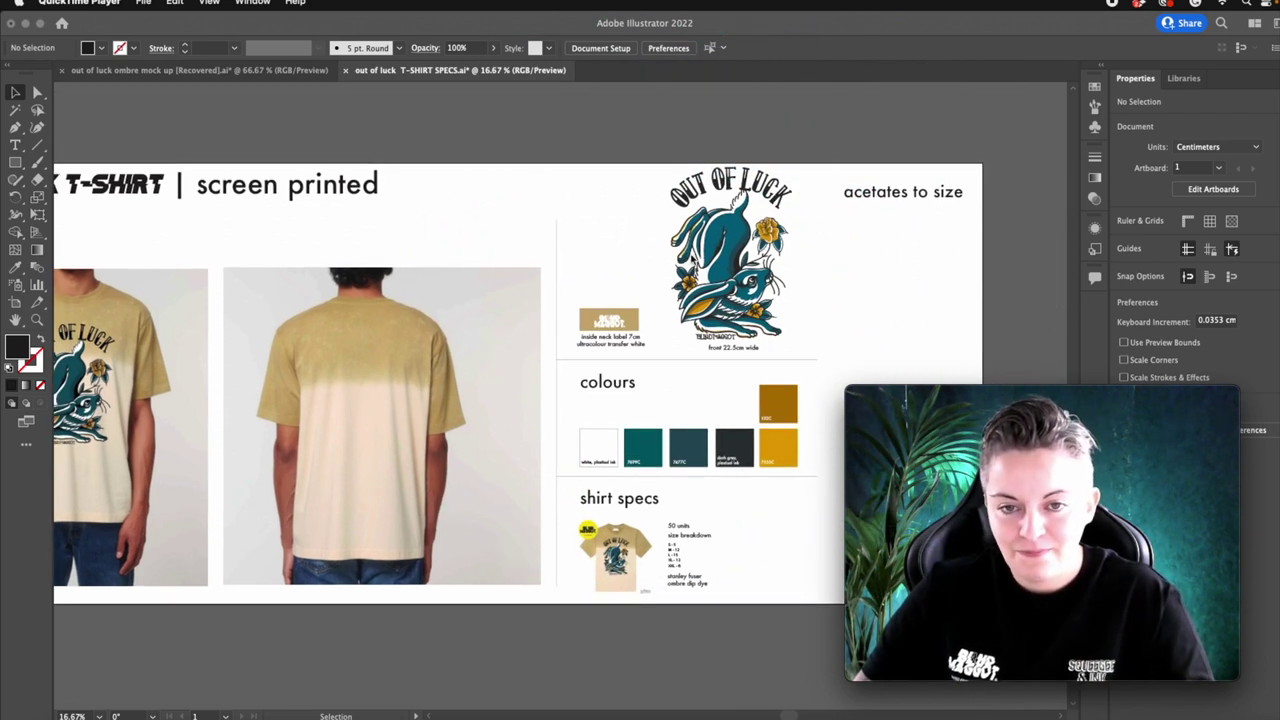
Copy the OUT OF LUCK hare artwork into a new blank A4 CMYK document.
click(681, 168)
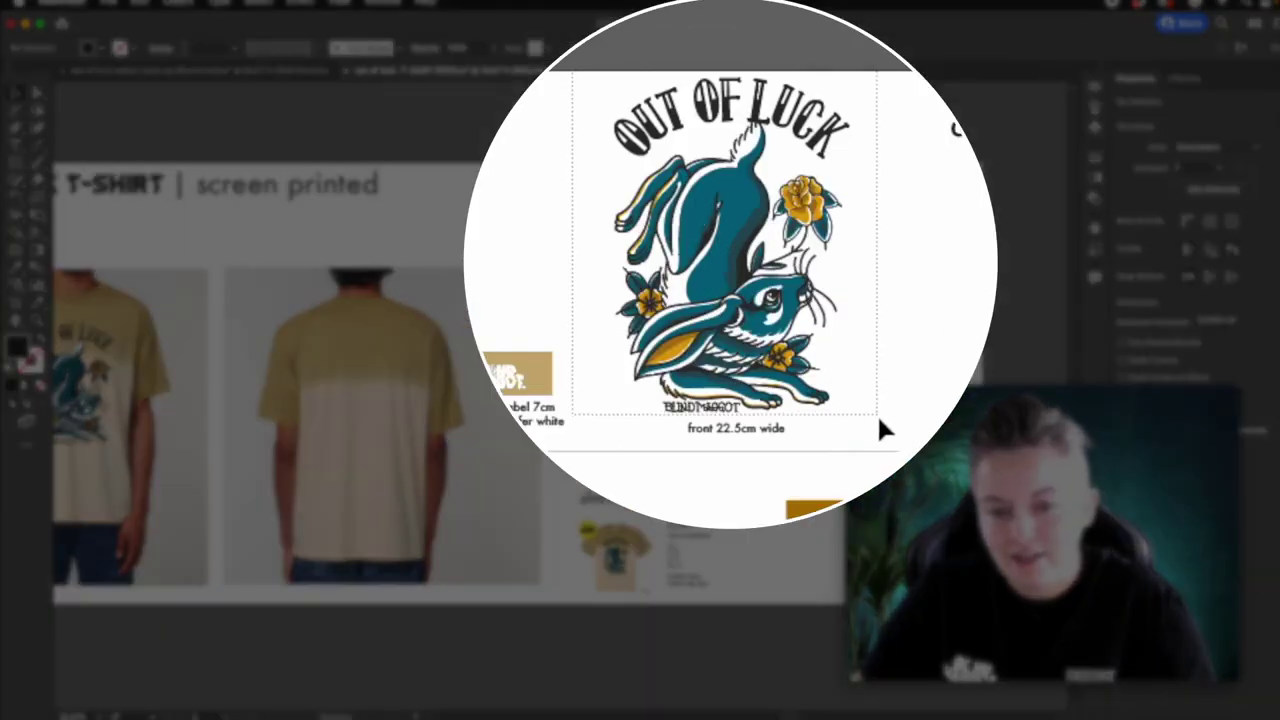
click(845, 416)
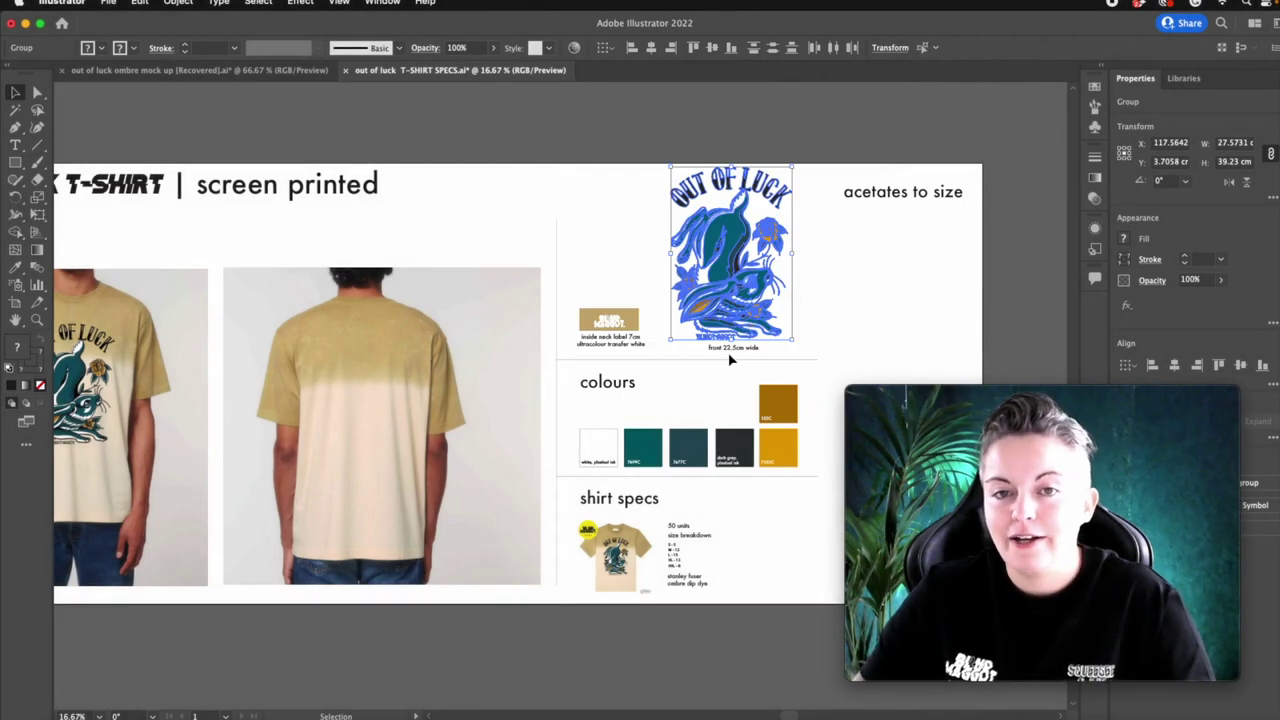
key(a)
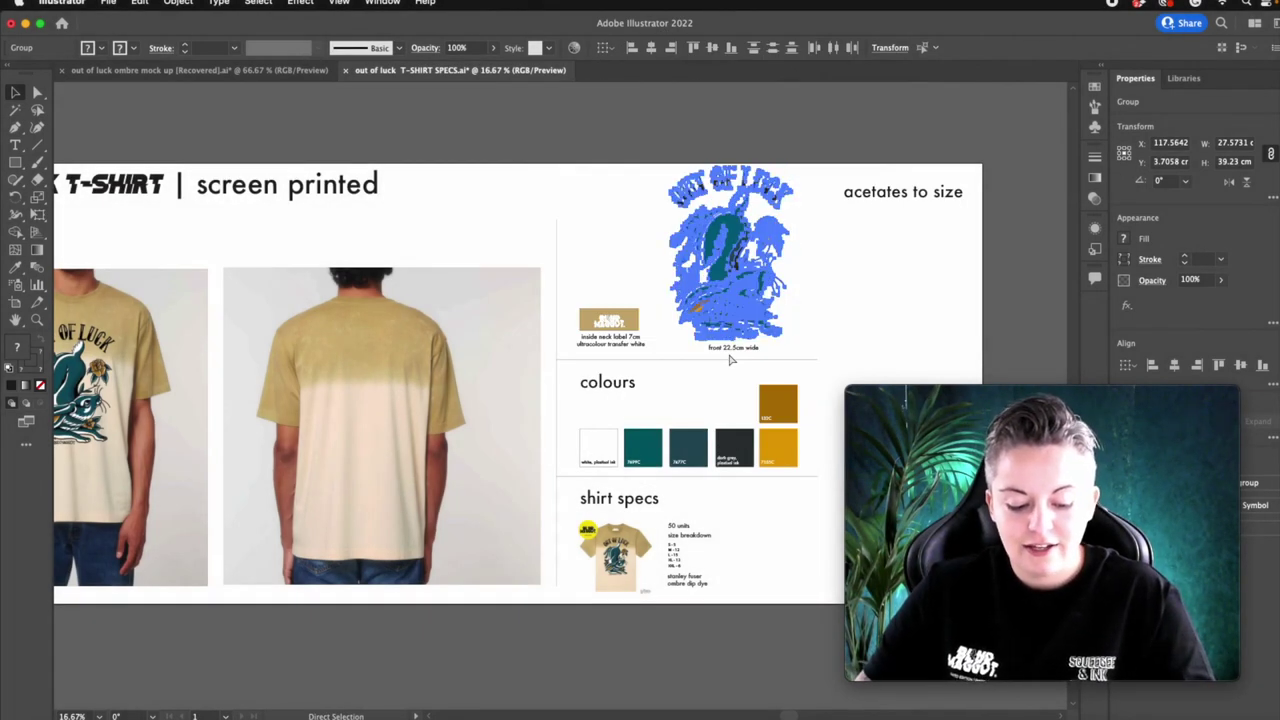
key(v)
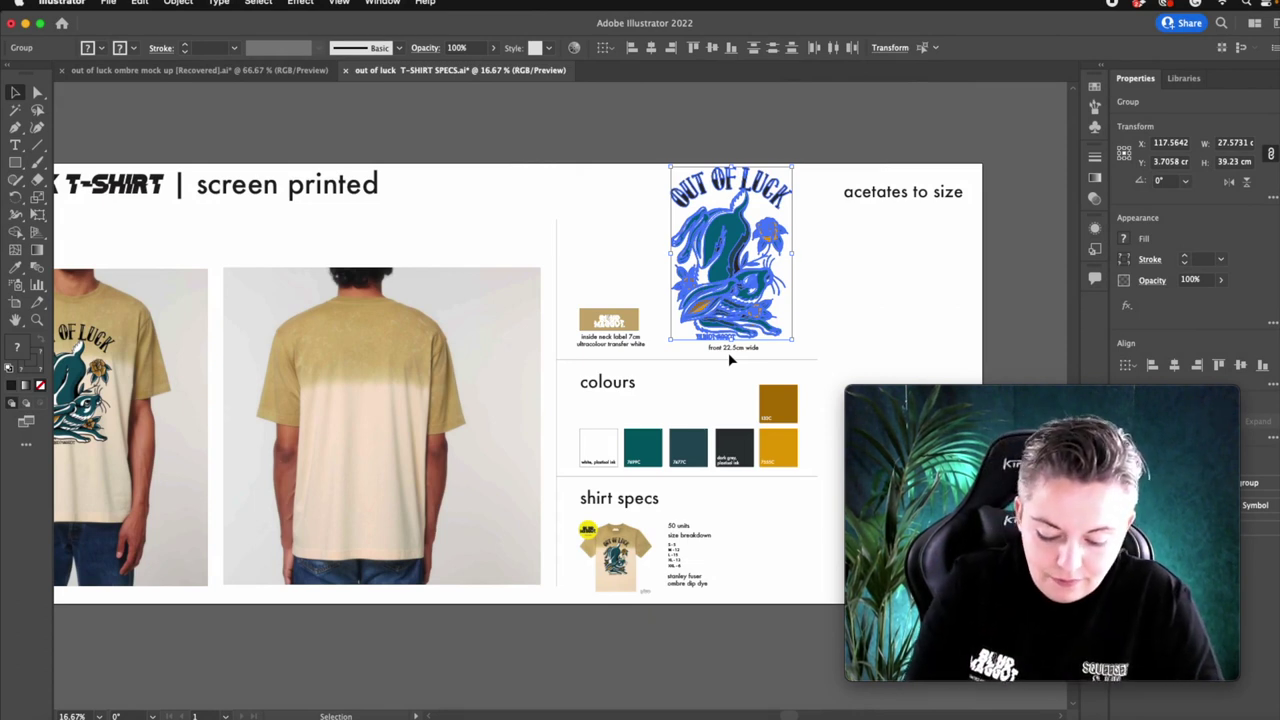
key(a)
key(super+n)
double_click(408, 258)
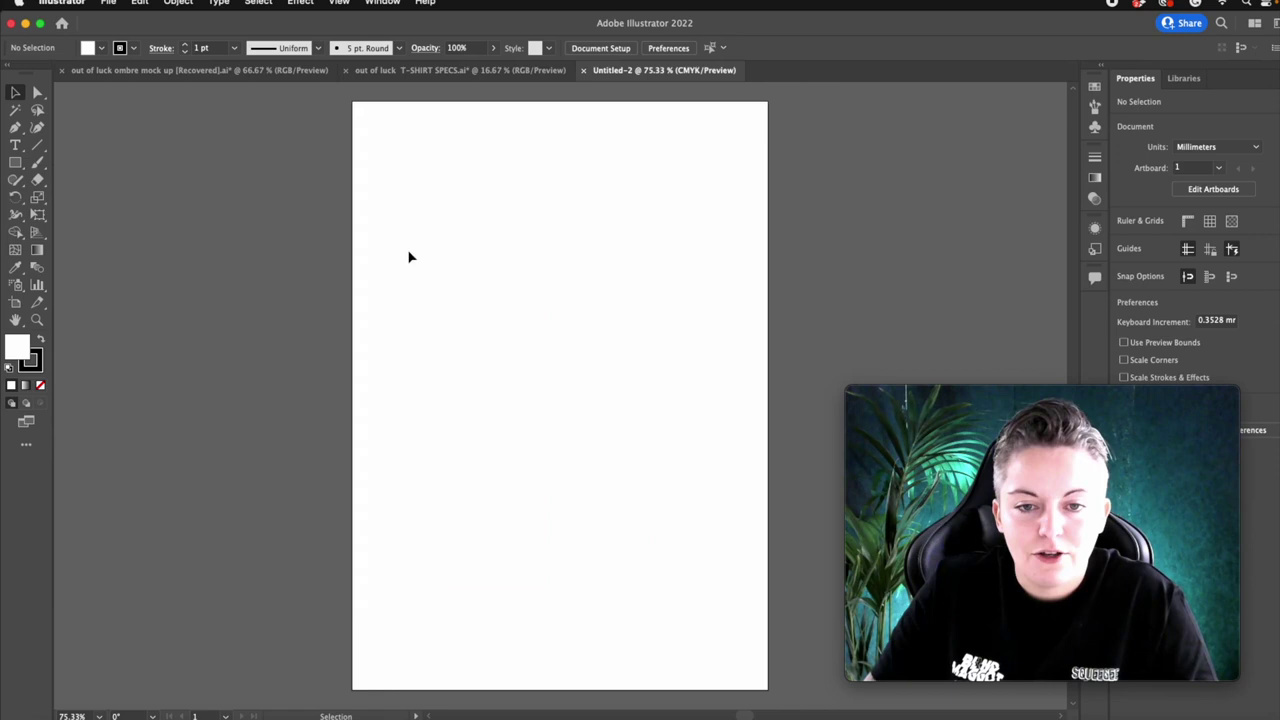
key(super+v)
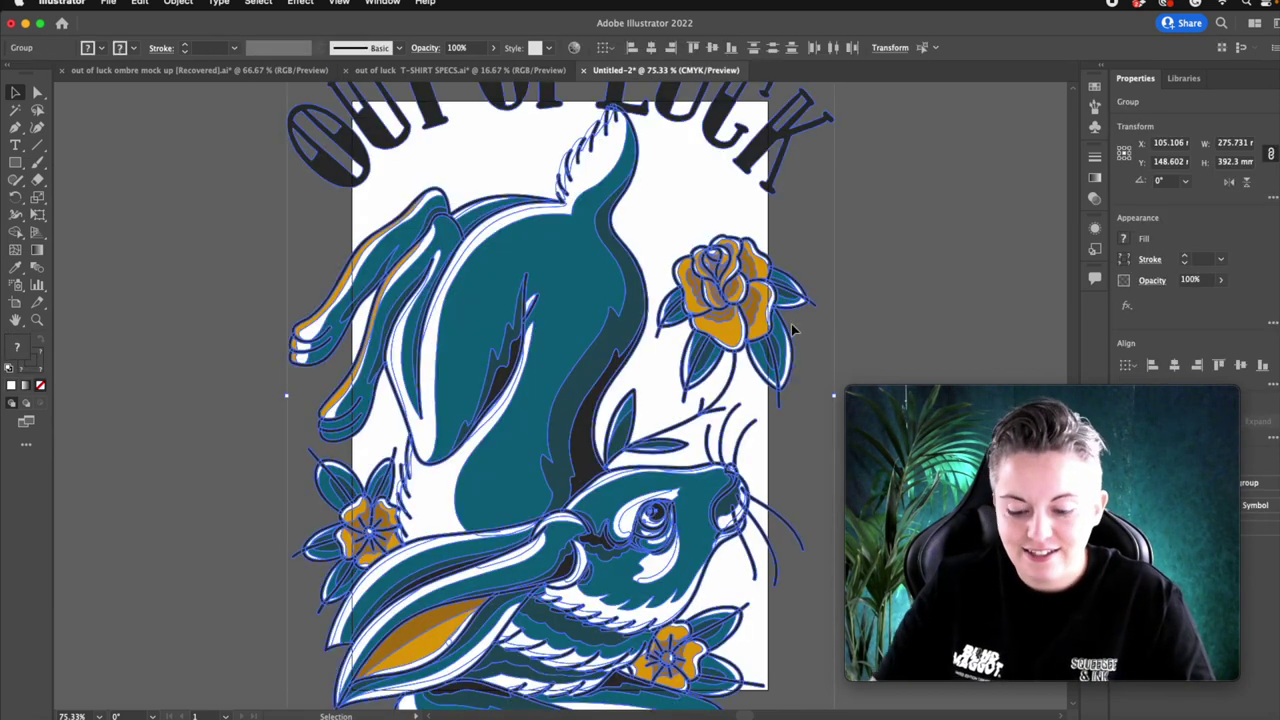
Scale the pasted hare artwork to 225 mm wide.
key(v)
key(super+minus)
key(super+minus)
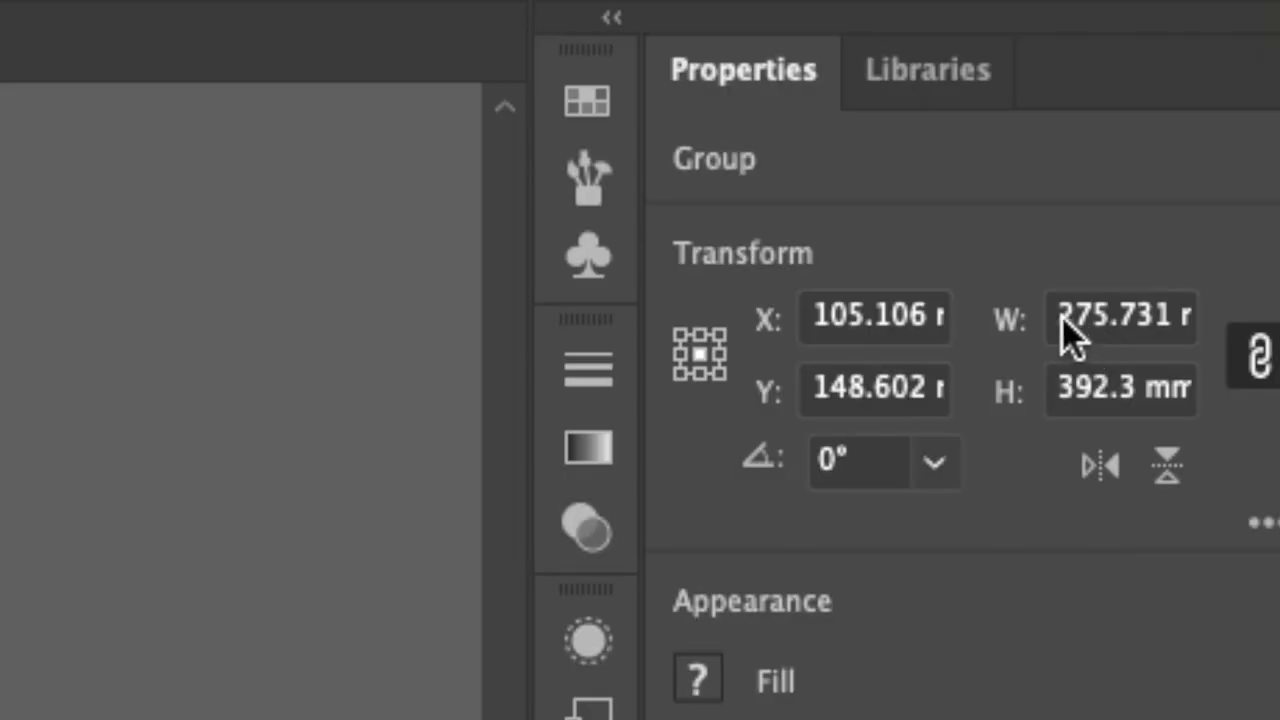
click(1240, 143)
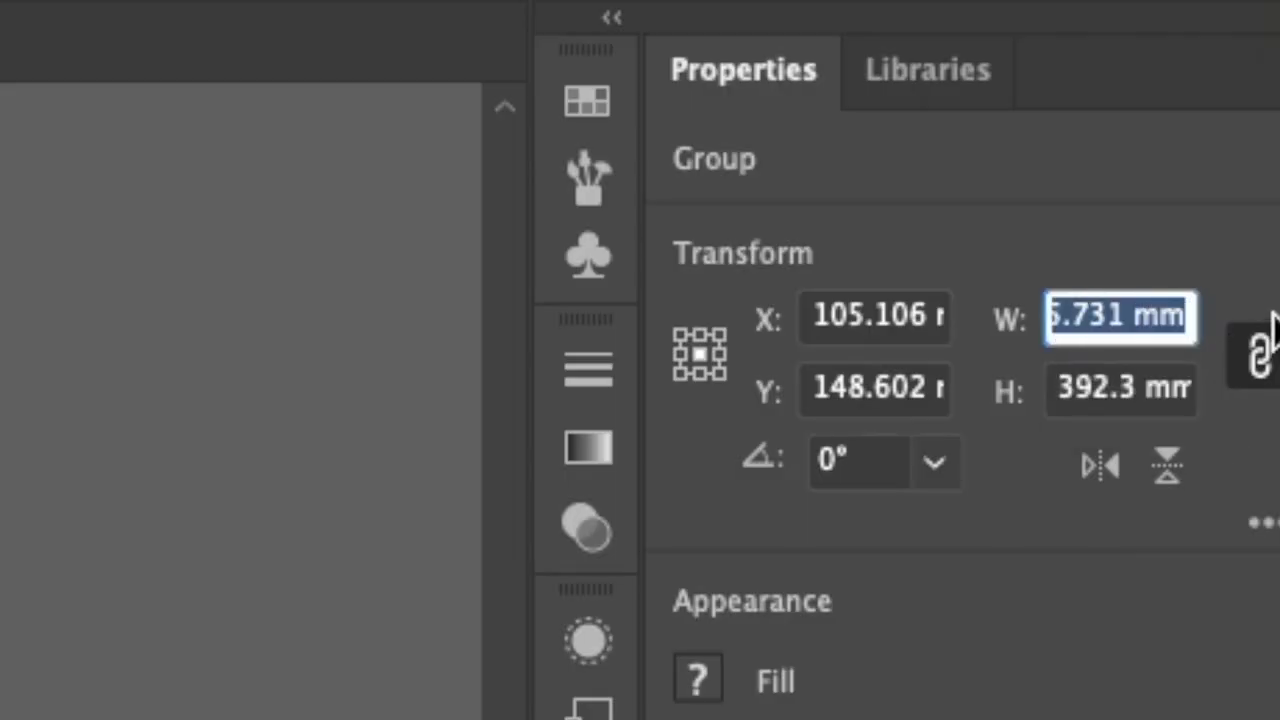
text(2)
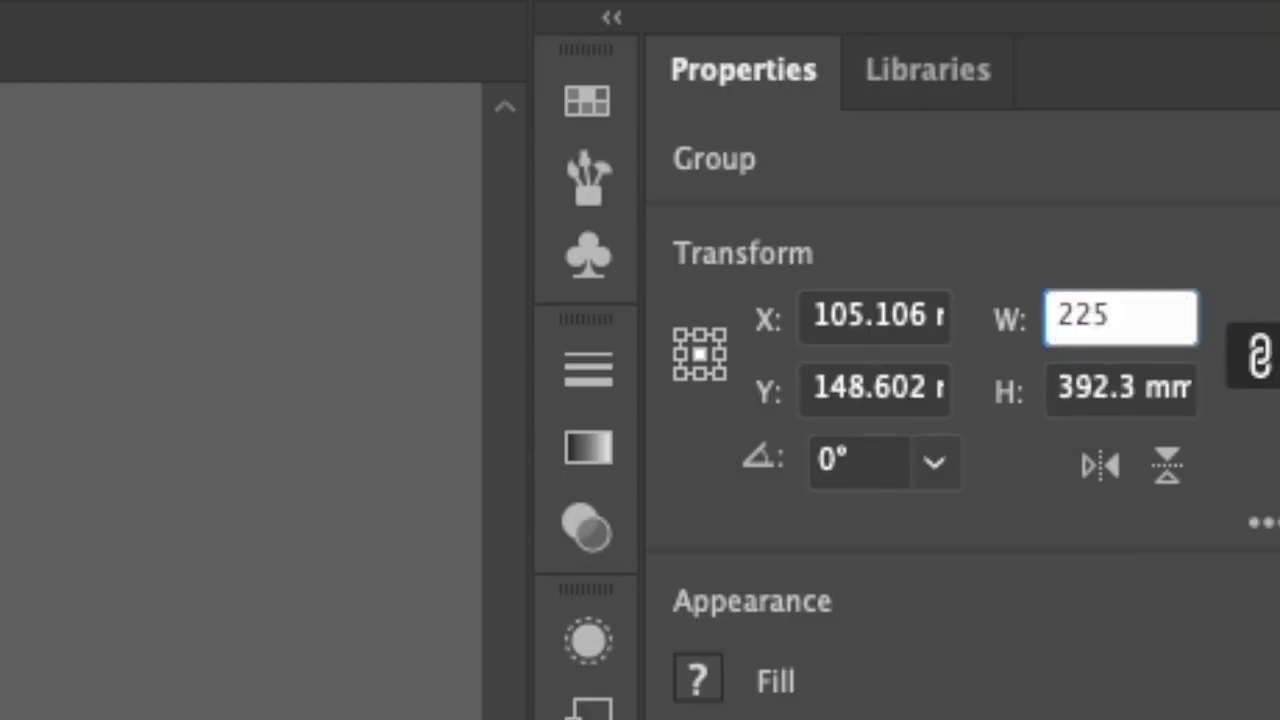
text(25)
key(Return)
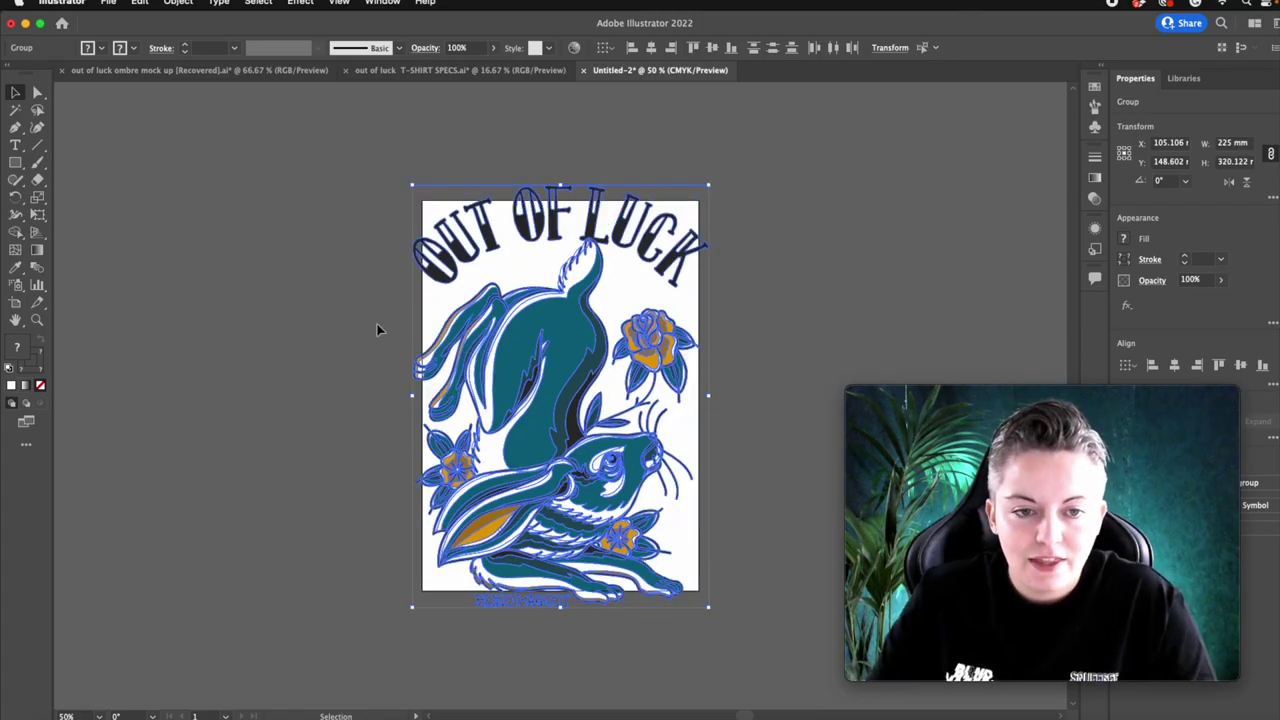
Enlarge the artboard to 231.5 × 327.4 mm to fit the resized artwork.
click(378, 330)
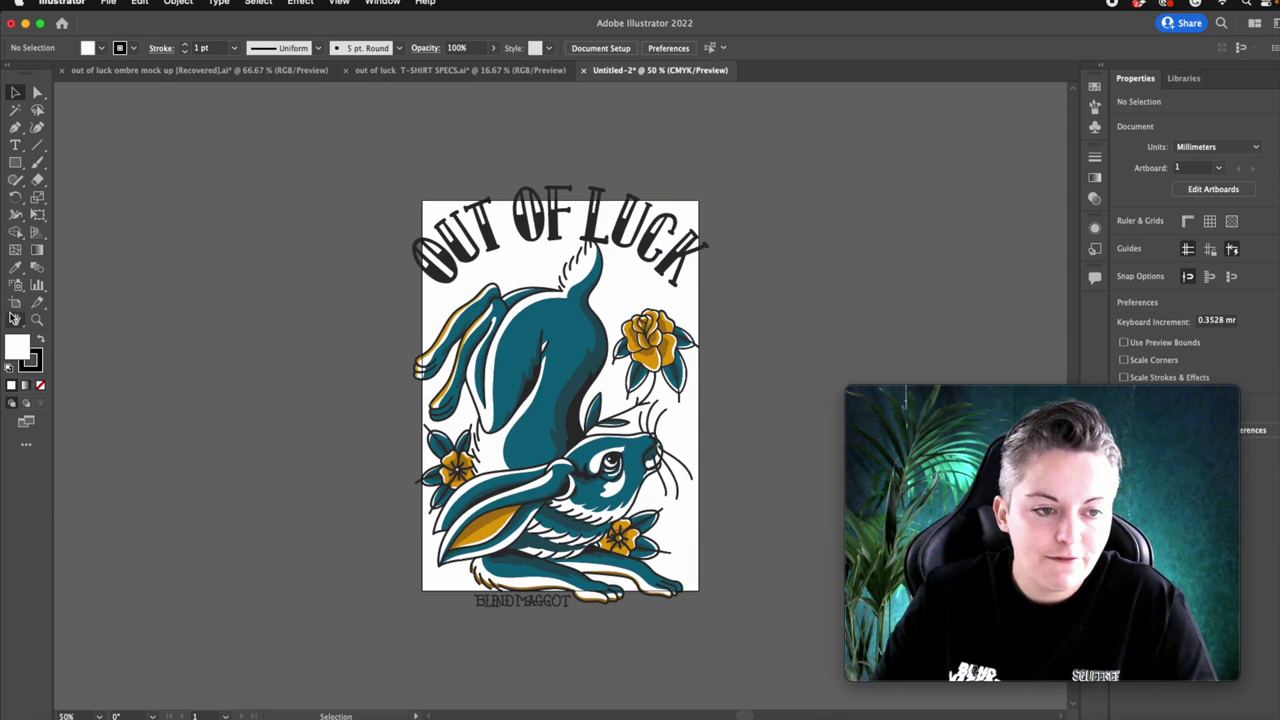
click(15, 304)
mouse_move(421, 199)
mouse_down()
mouse_move(403, 177)
mouse_move(407, 190)
mouse_up()
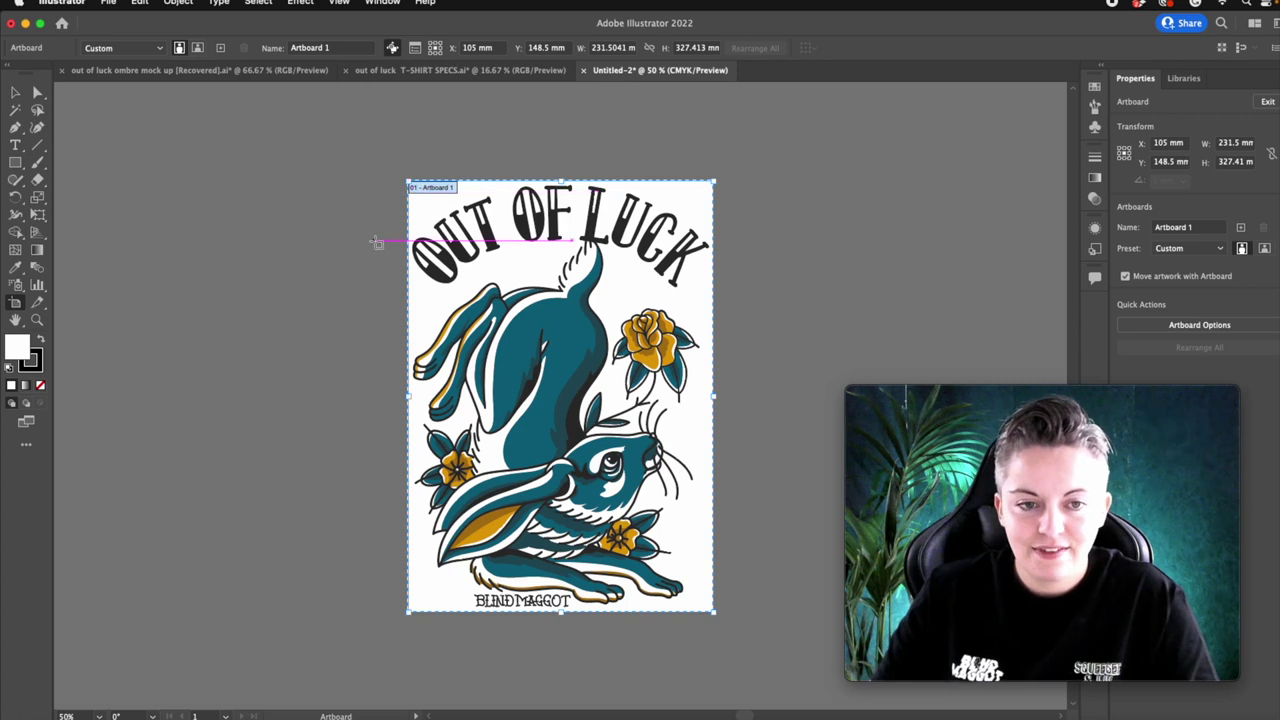
key(Escape)
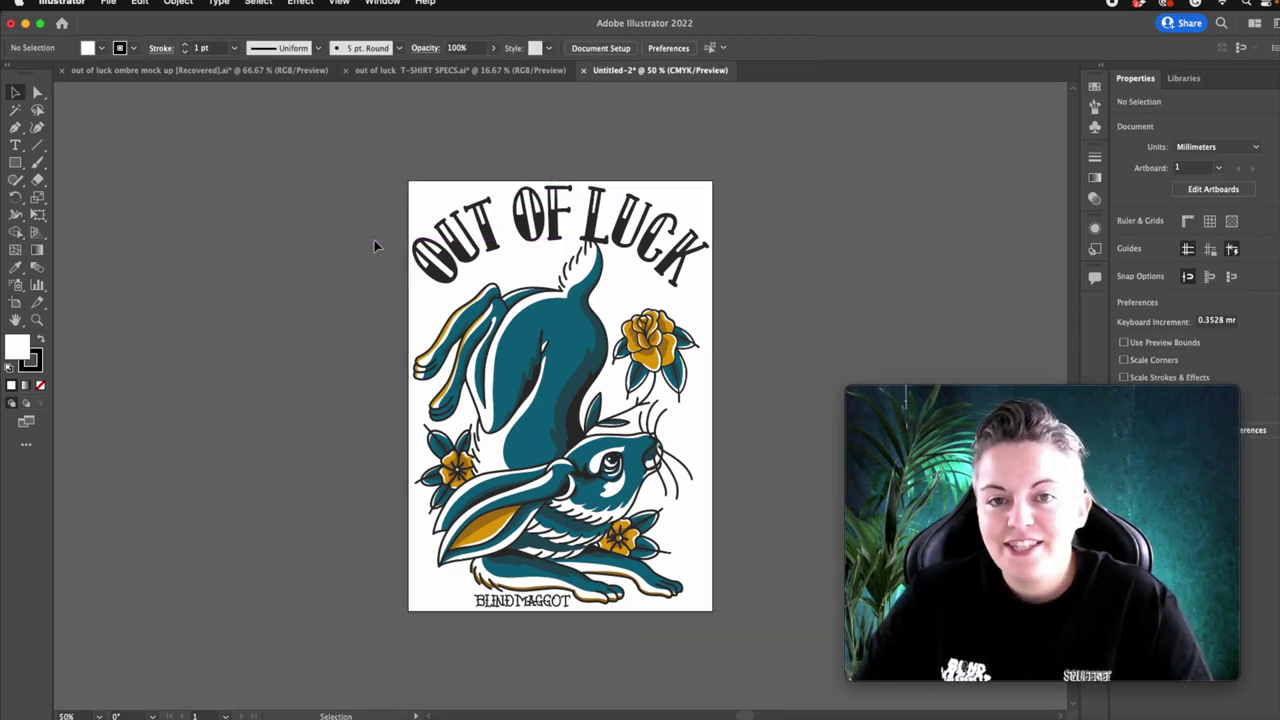
Switch the document colour mode to RGB and bring up the File menu's Save As command.
click(108, 3)
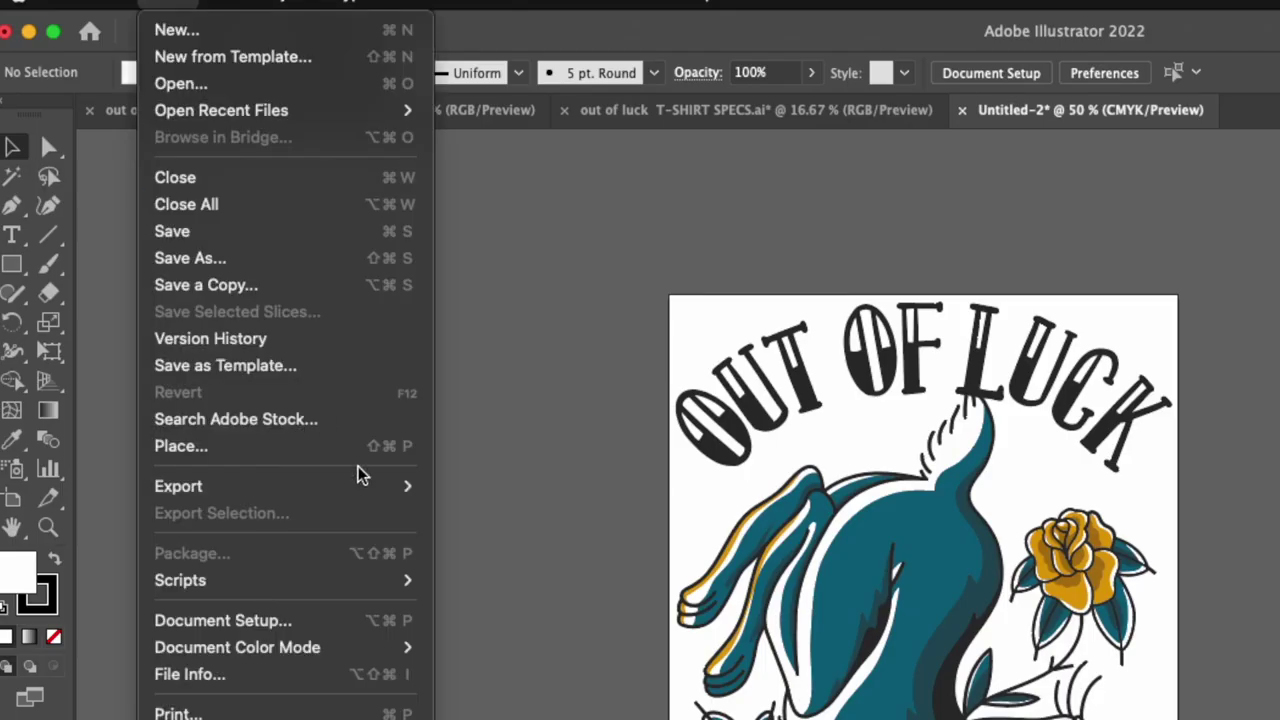
mouse_move(212, 391)
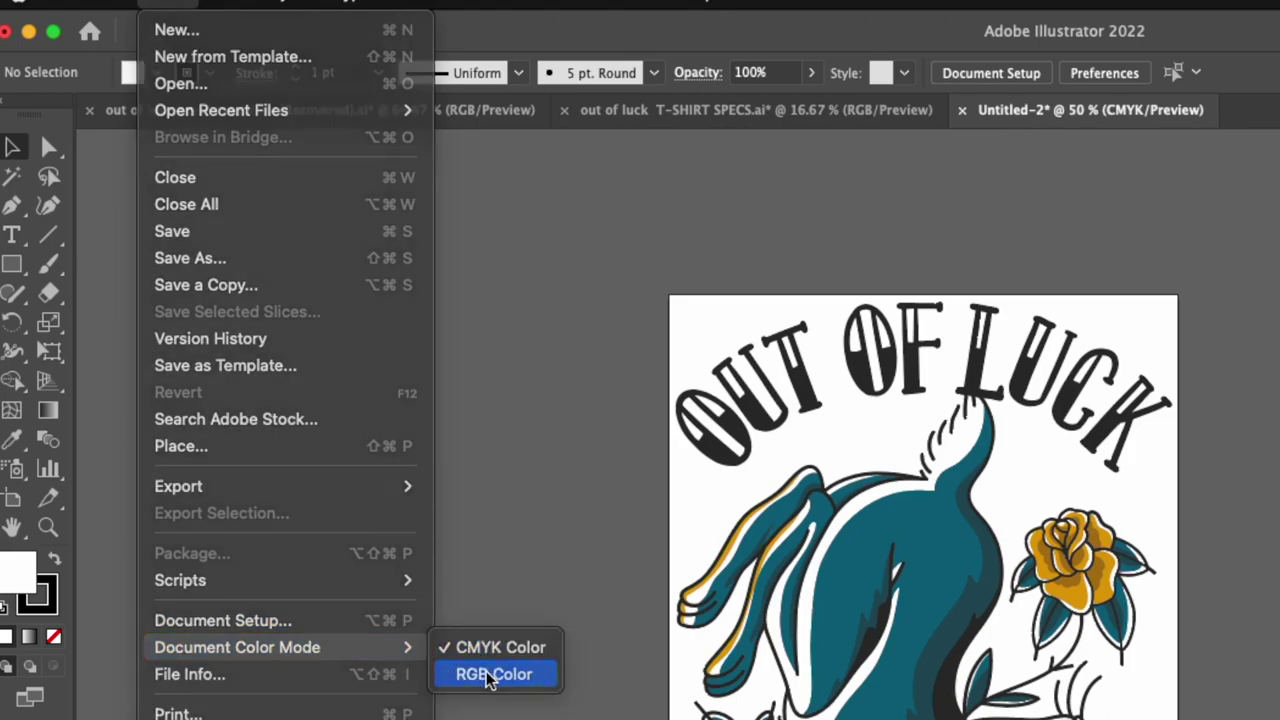
click(490, 674)
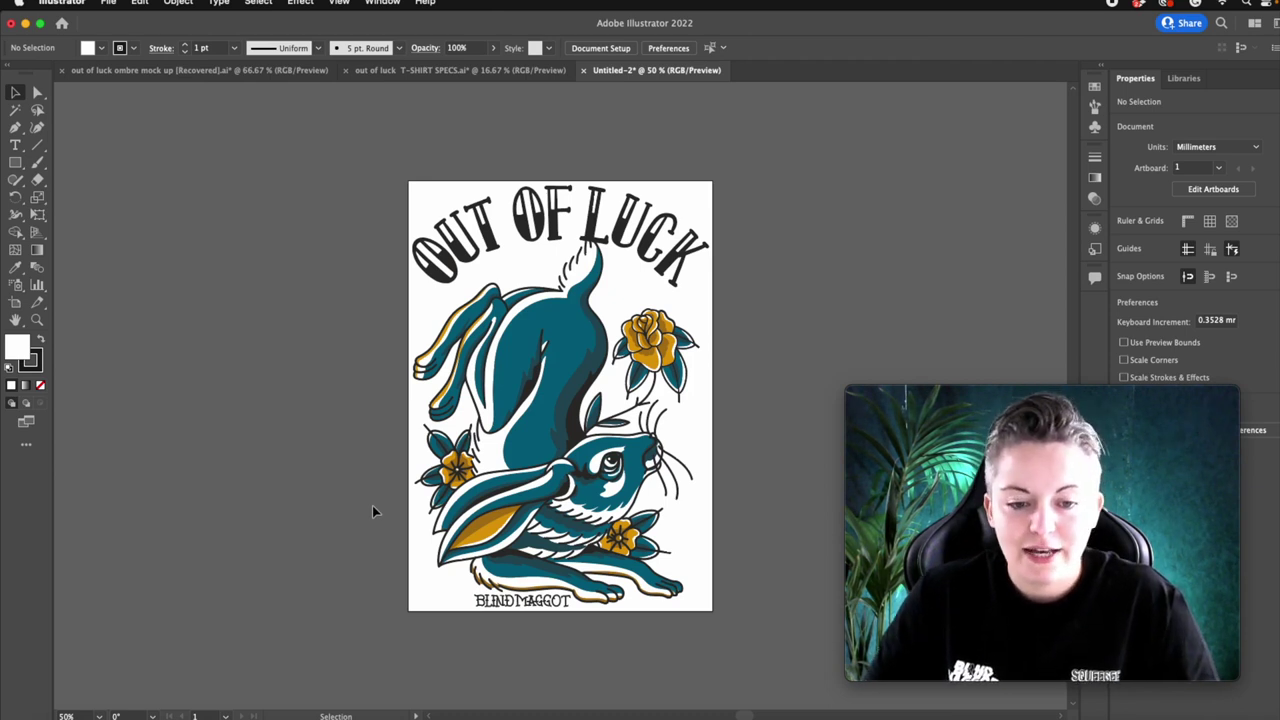
click(107, 4)
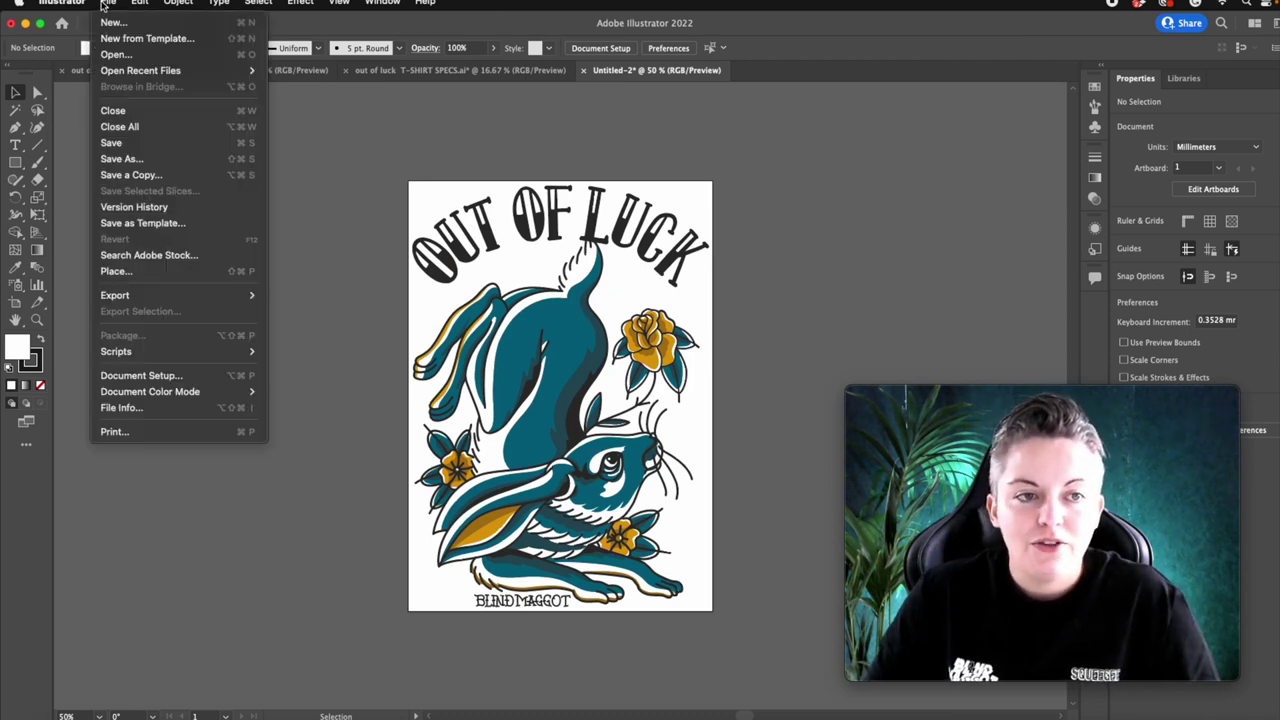
Save as Adobe PDF 'out of luck to sep' in OMBRE COLOURWAY, replacing the old file.
click(124, 160)
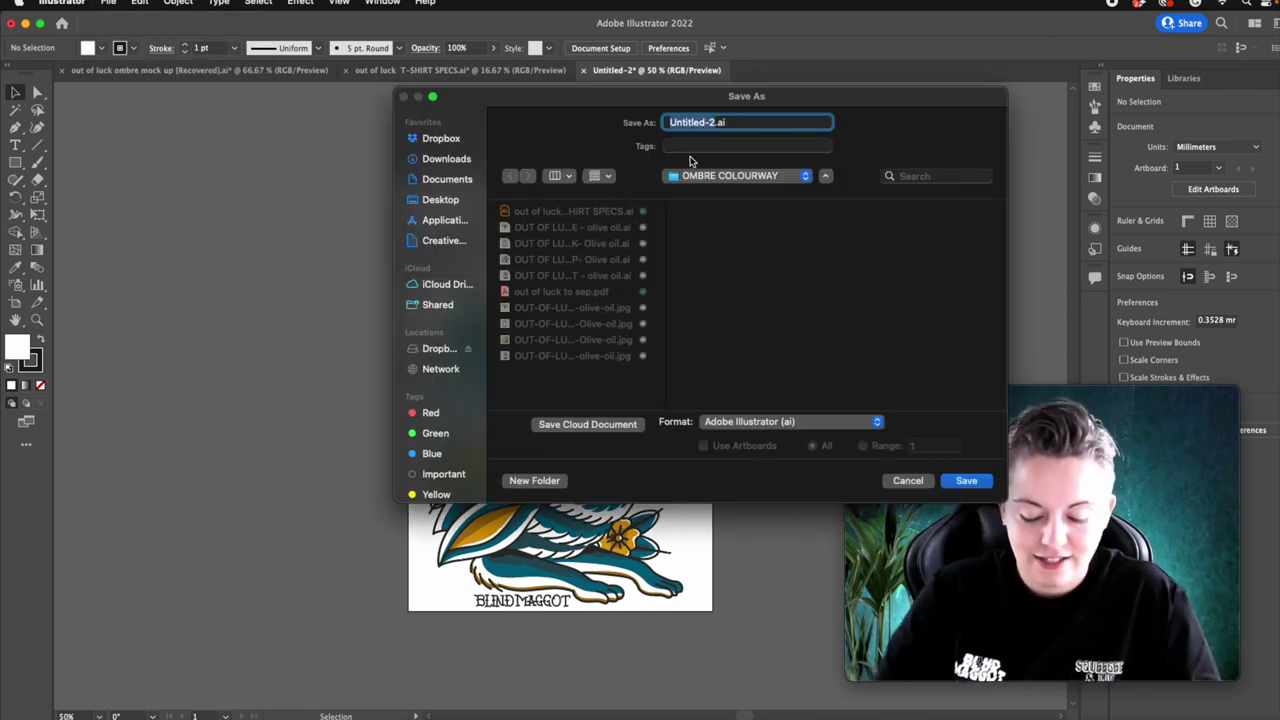
text(out of luck to sep)
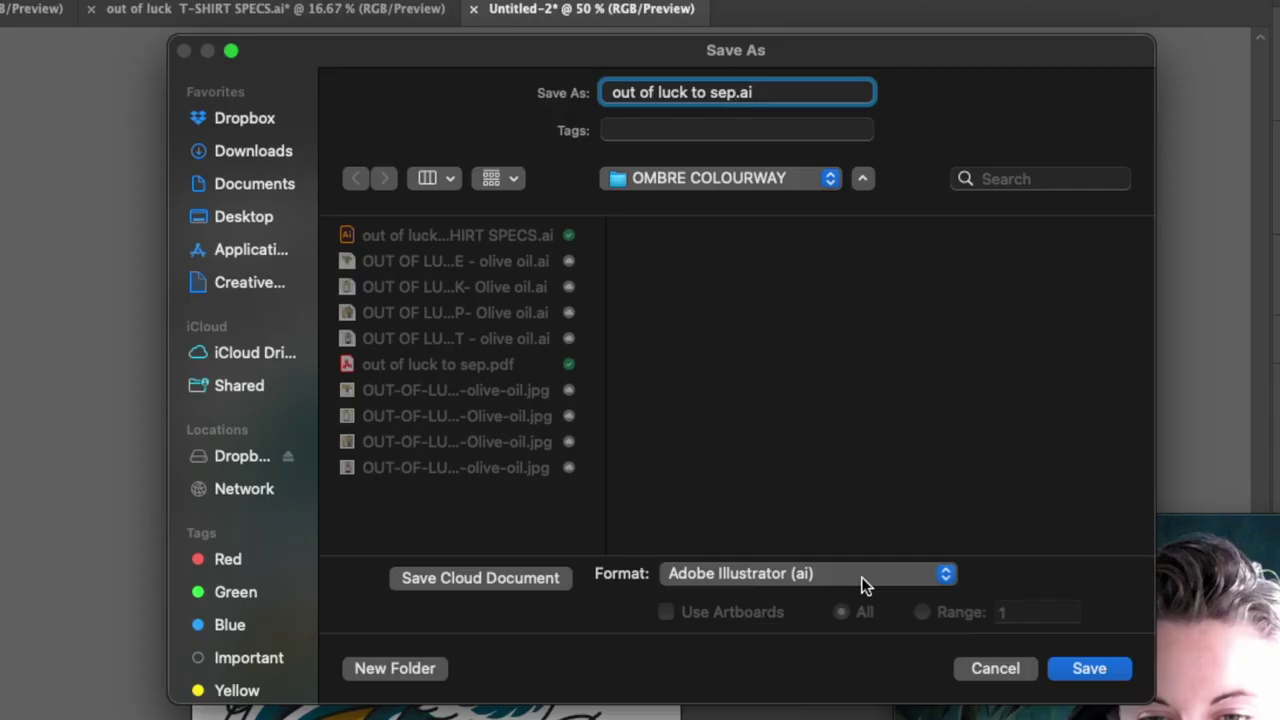
click(826, 423)
click(776, 468)
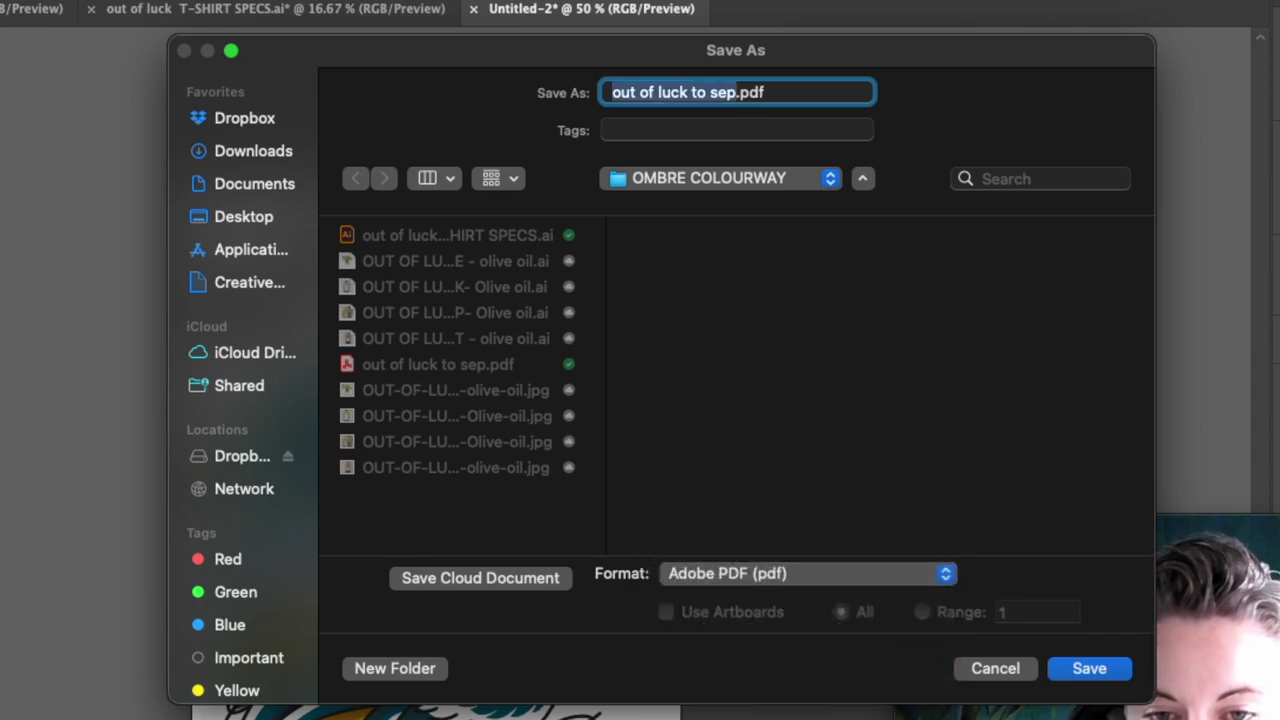
click(1090, 666)
click(749, 369)
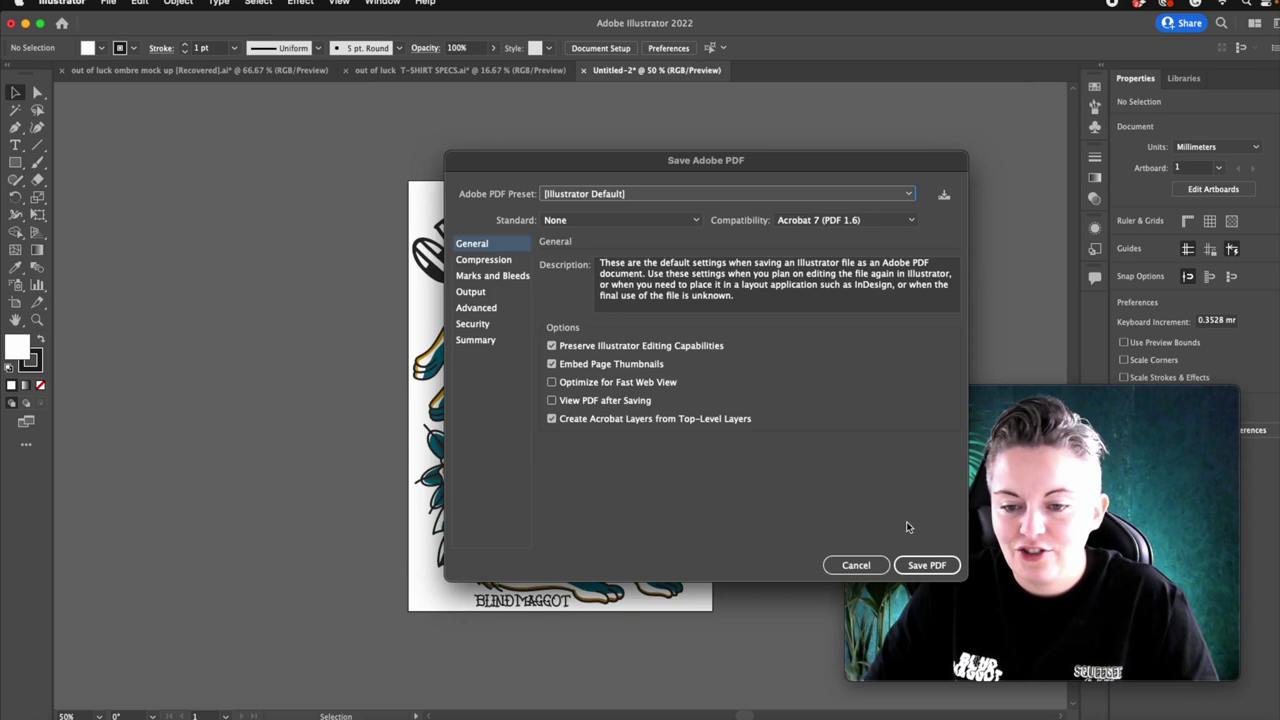
click(926, 565)
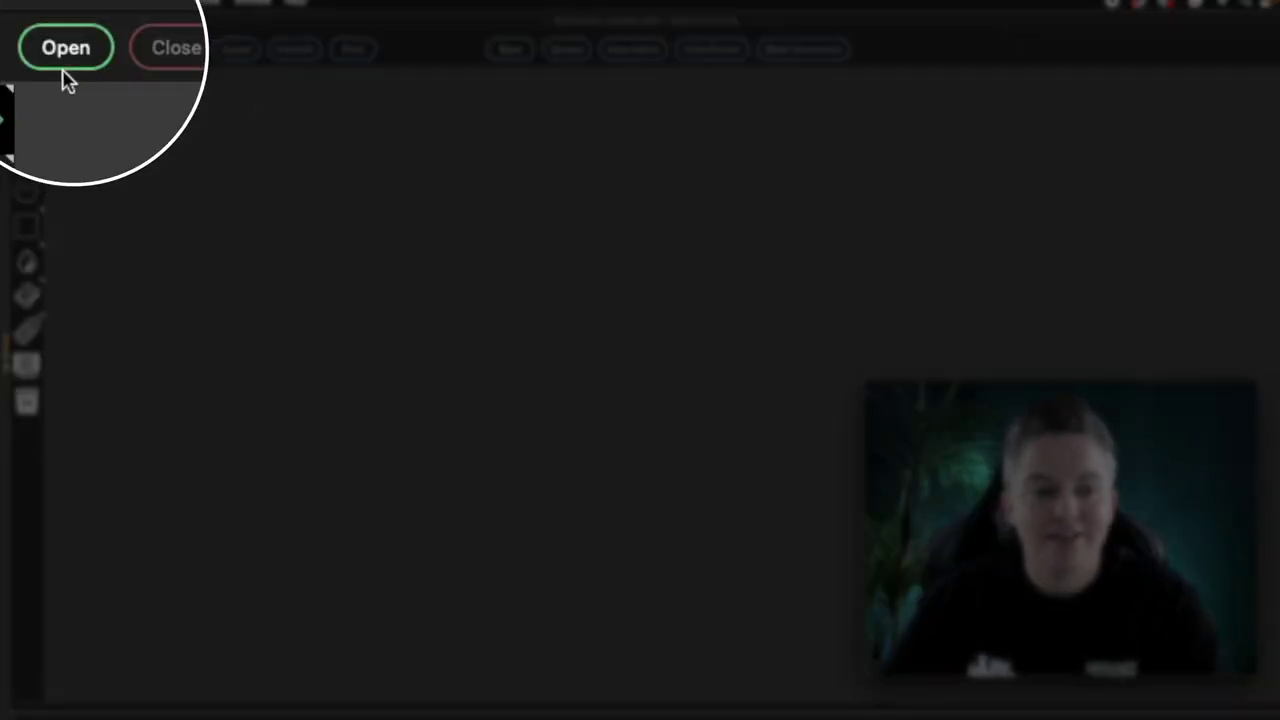
Open out of luck to sep.pdf from OMBRE COLOURWAY so it splits into seven separations.
click(66, 50)
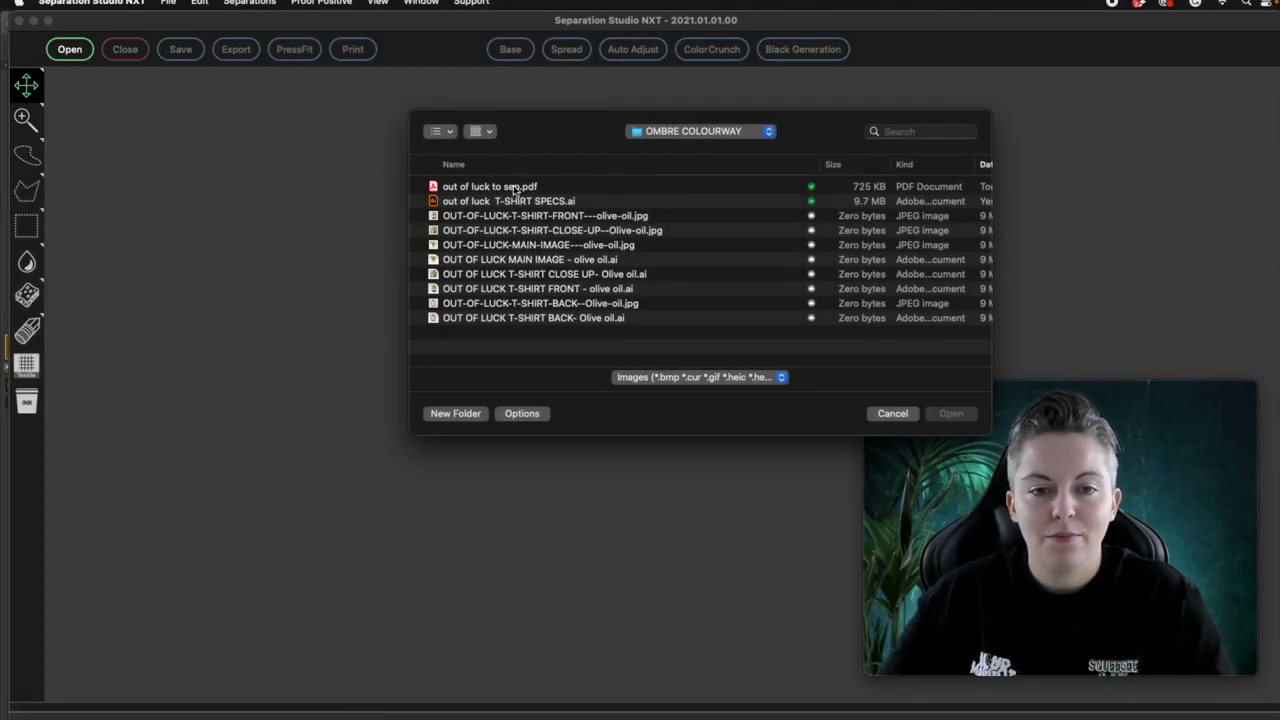
click(516, 188)
click(950, 413)
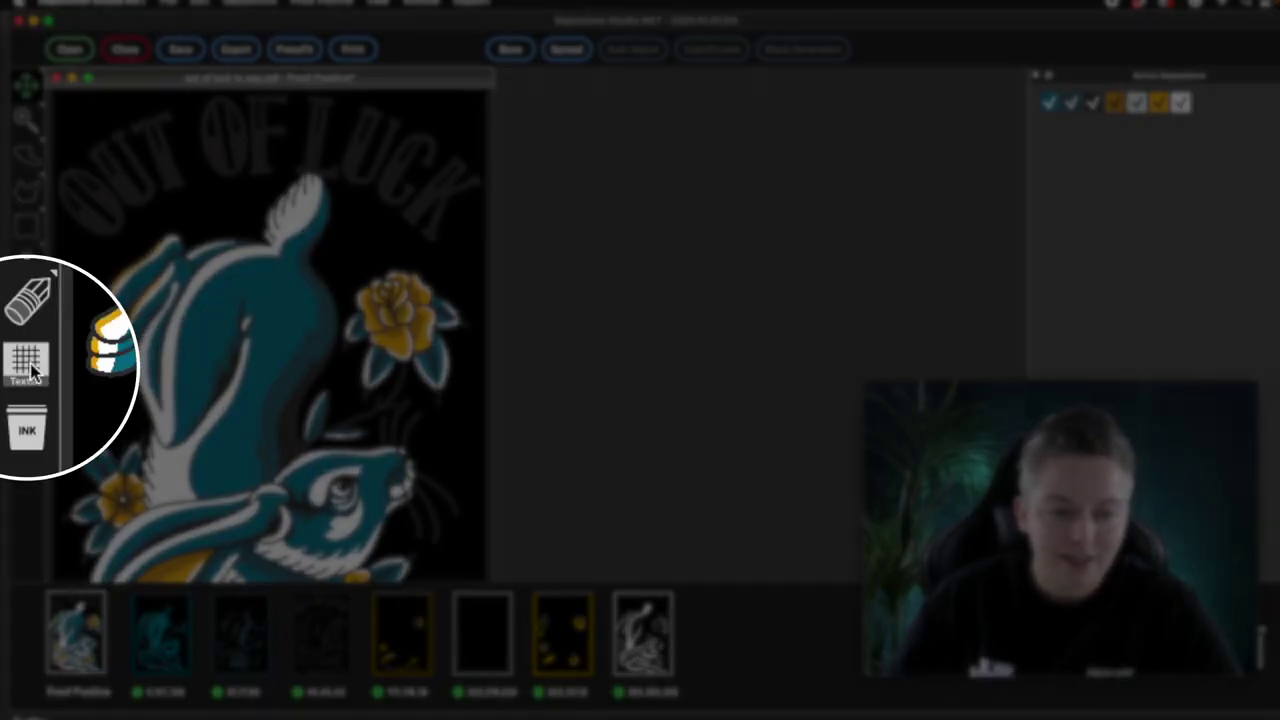
Preview the hare design on the custom tan textile colour, then close the Textiles panel.
click(30, 366)
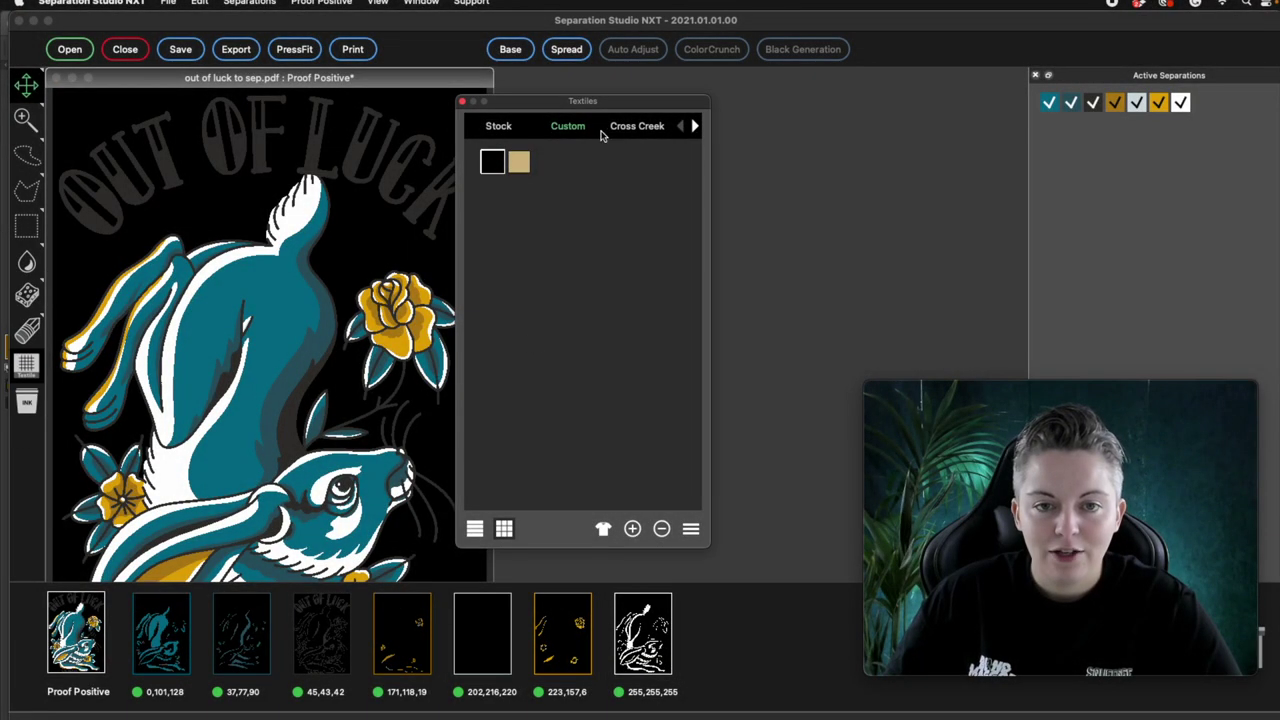
drag(598, 106, 660, 104)
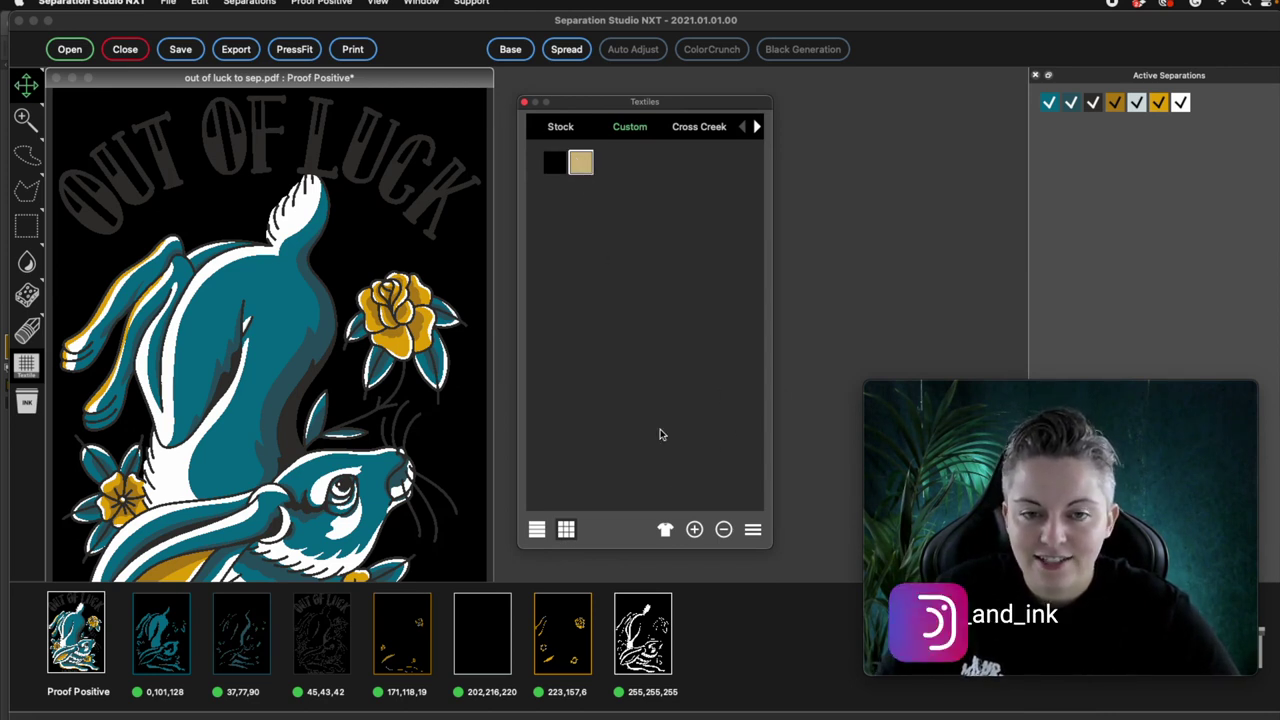
click(665, 531)
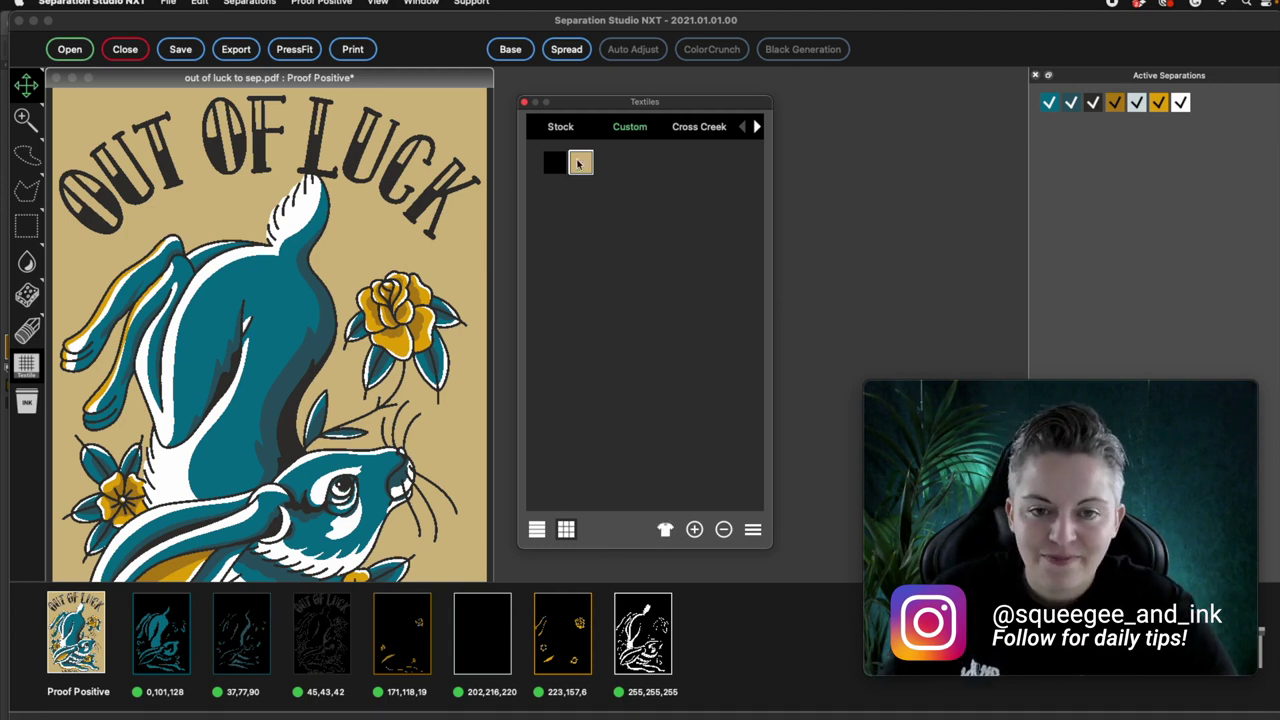
click(524, 103)
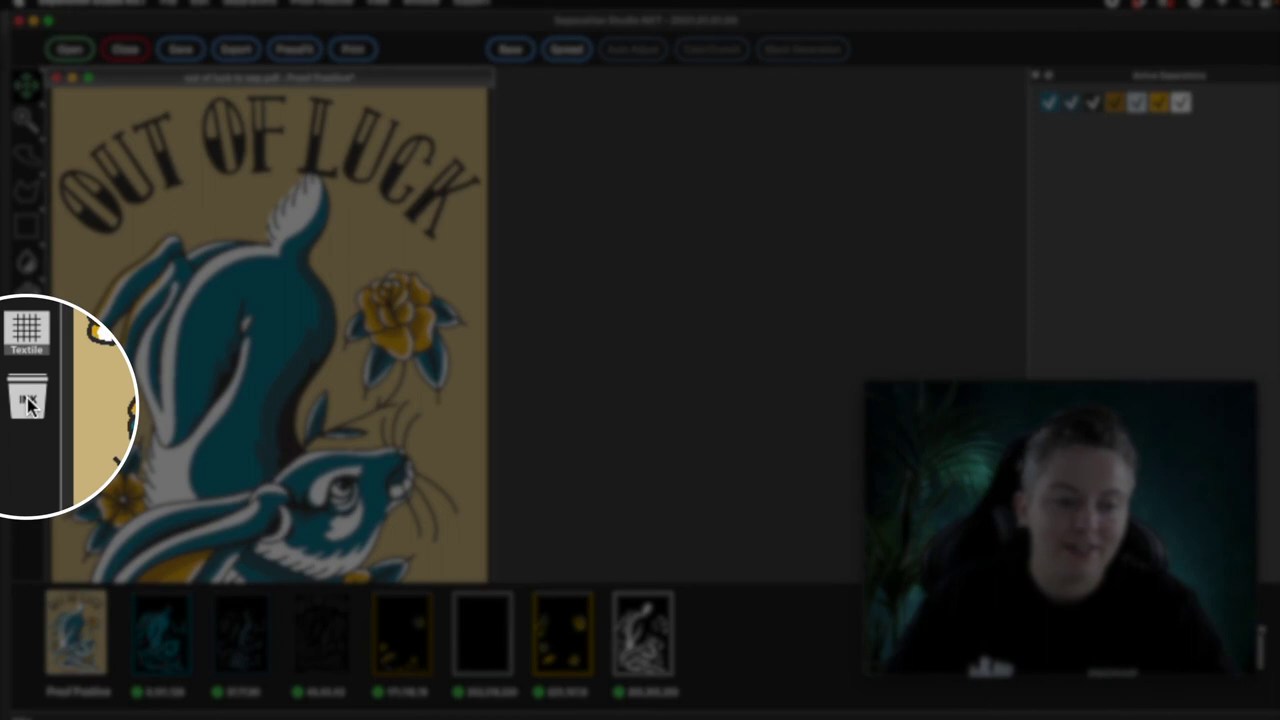
Open the Inks panel beside the artwork and browse the Pantone library.
click(27, 401)
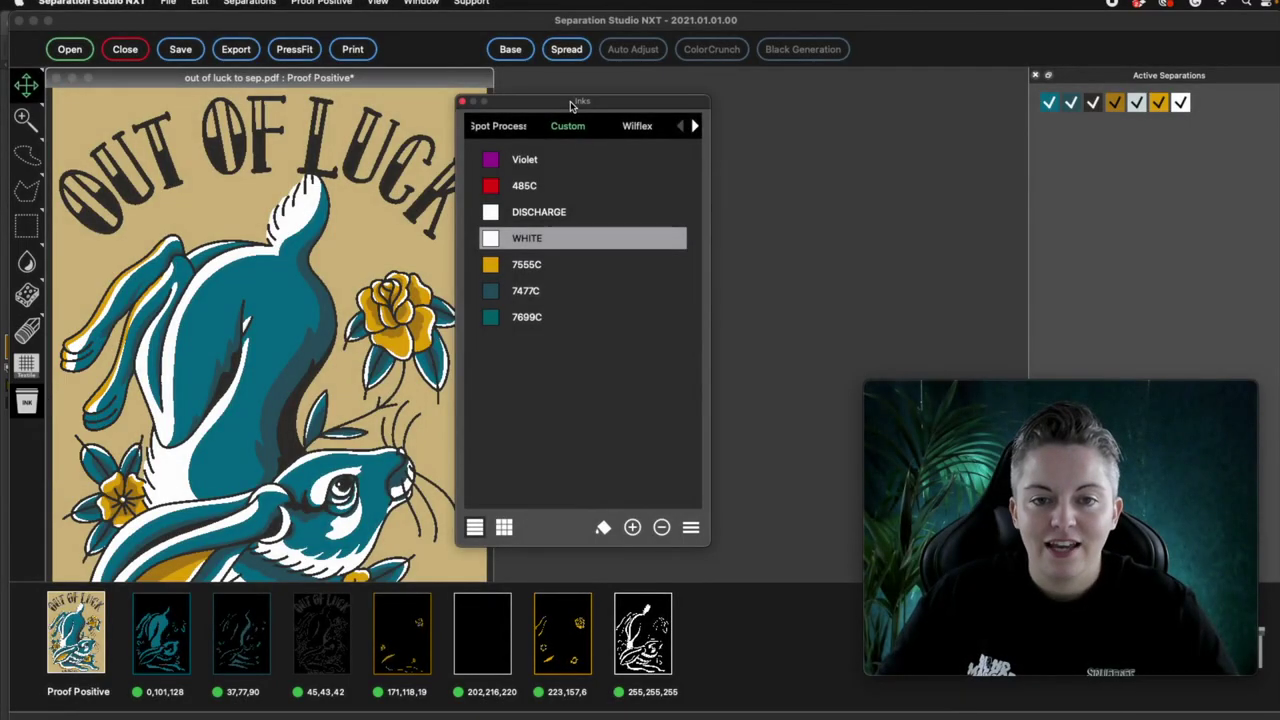
drag(570, 101, 642, 101)
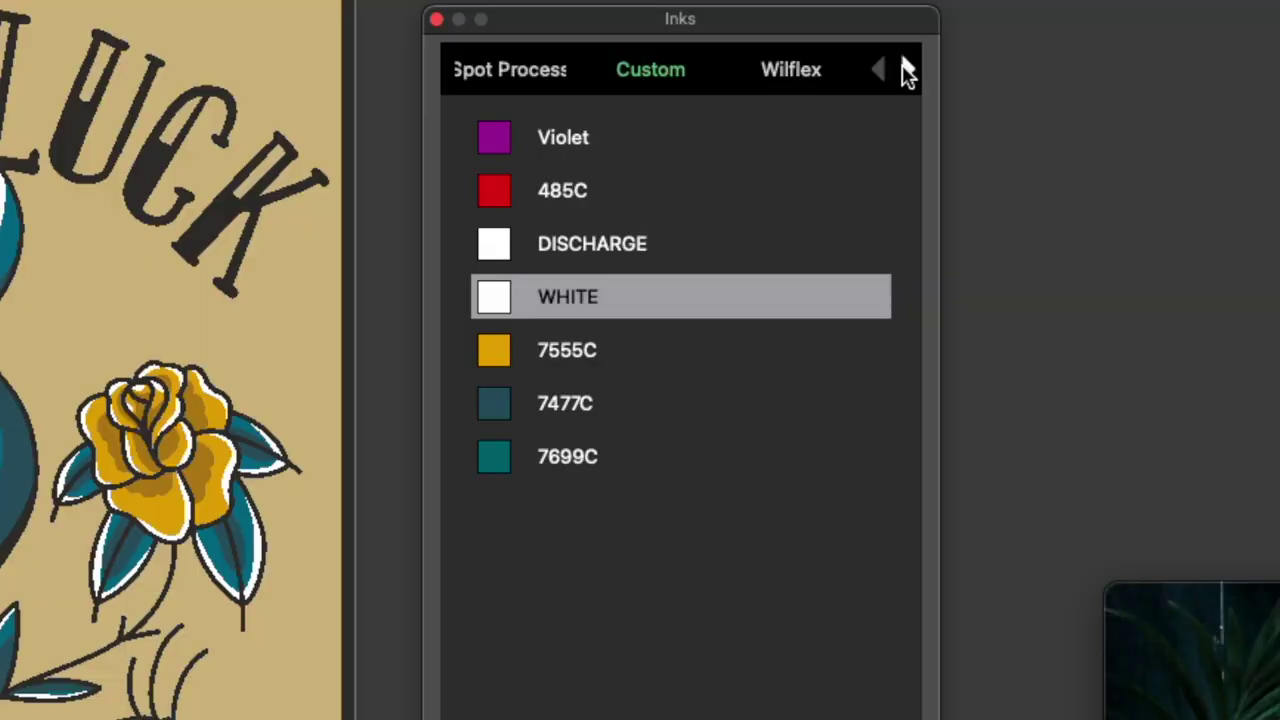
click(764, 127)
click(764, 127)
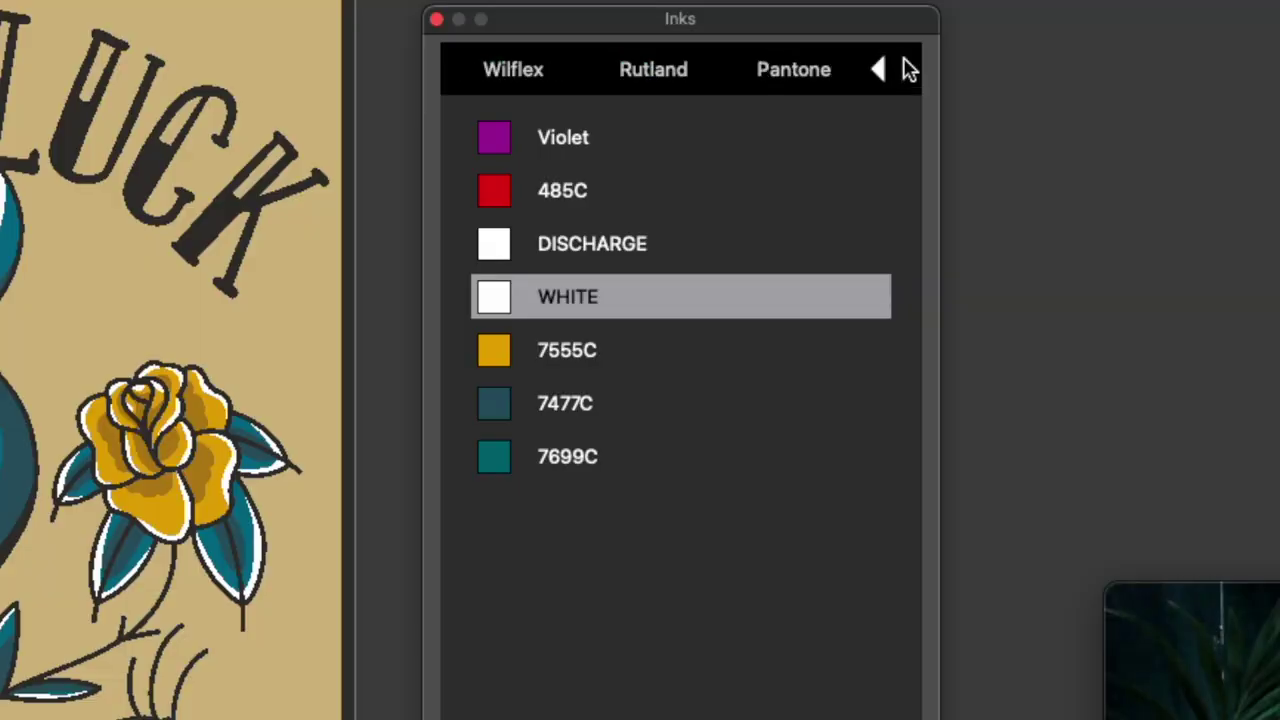
click(813, 78)
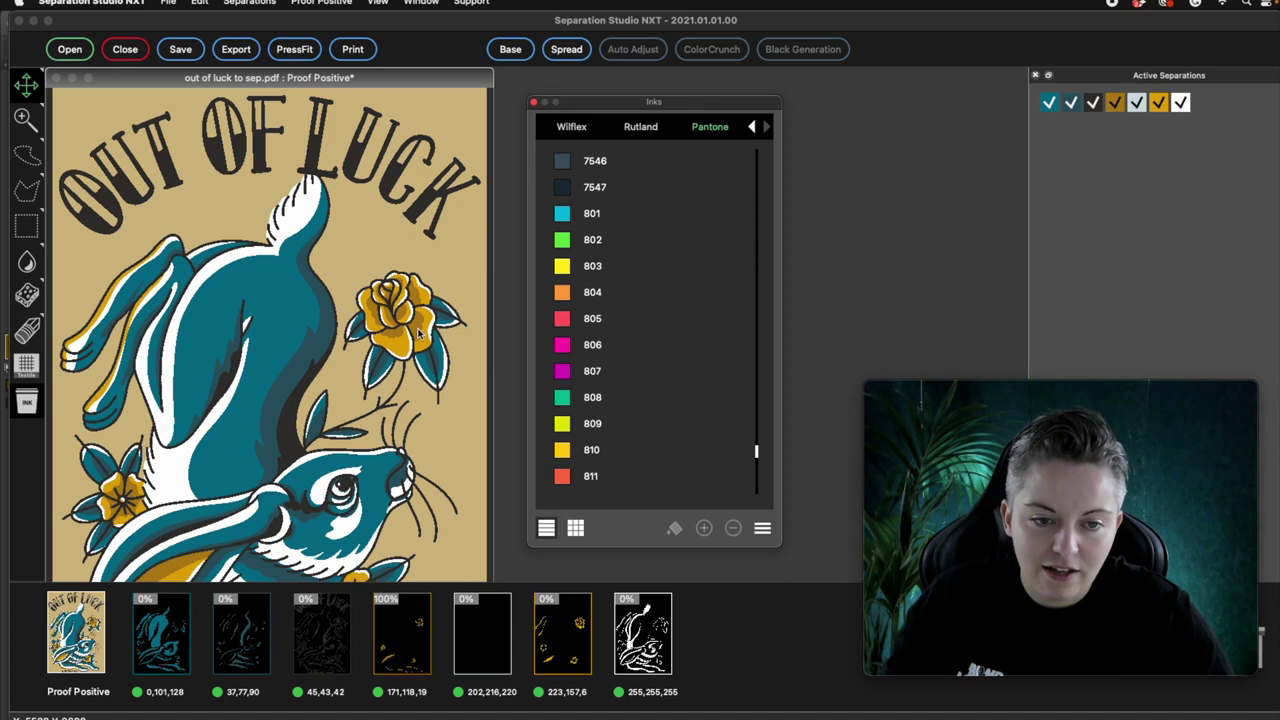
scroll(697, 334, up, 20)
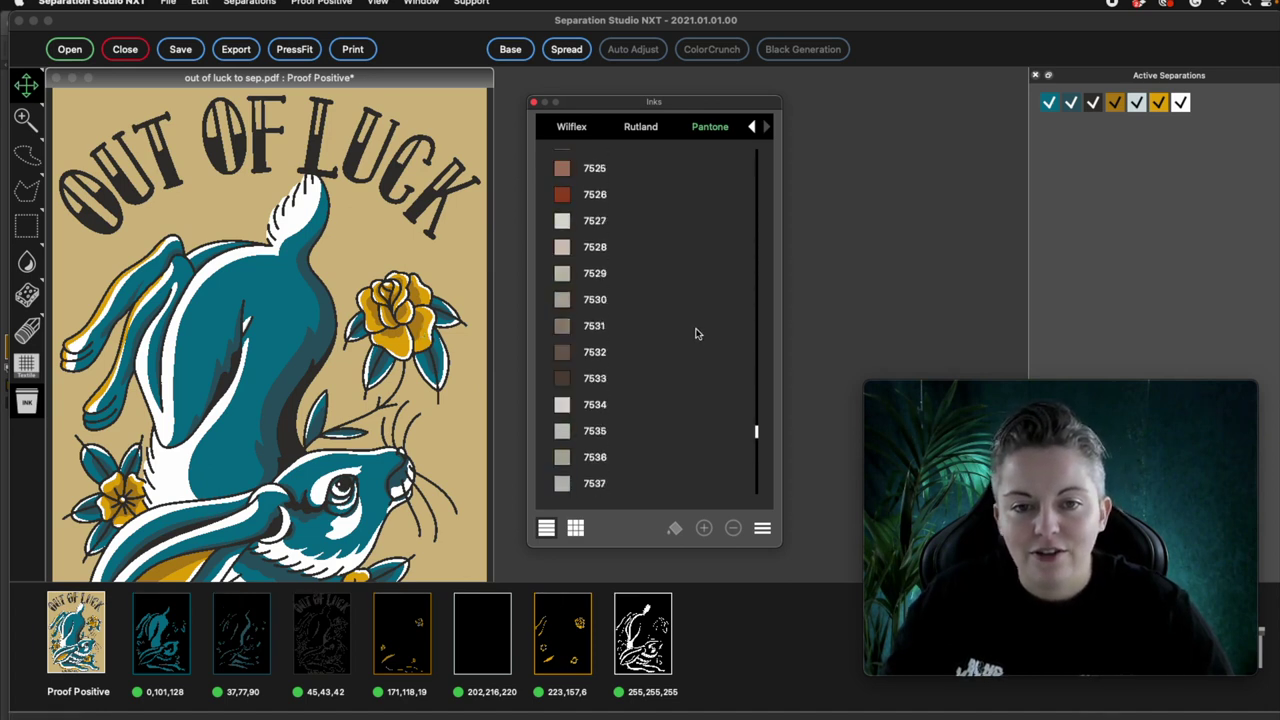
scroll(657, 333, up, 5)
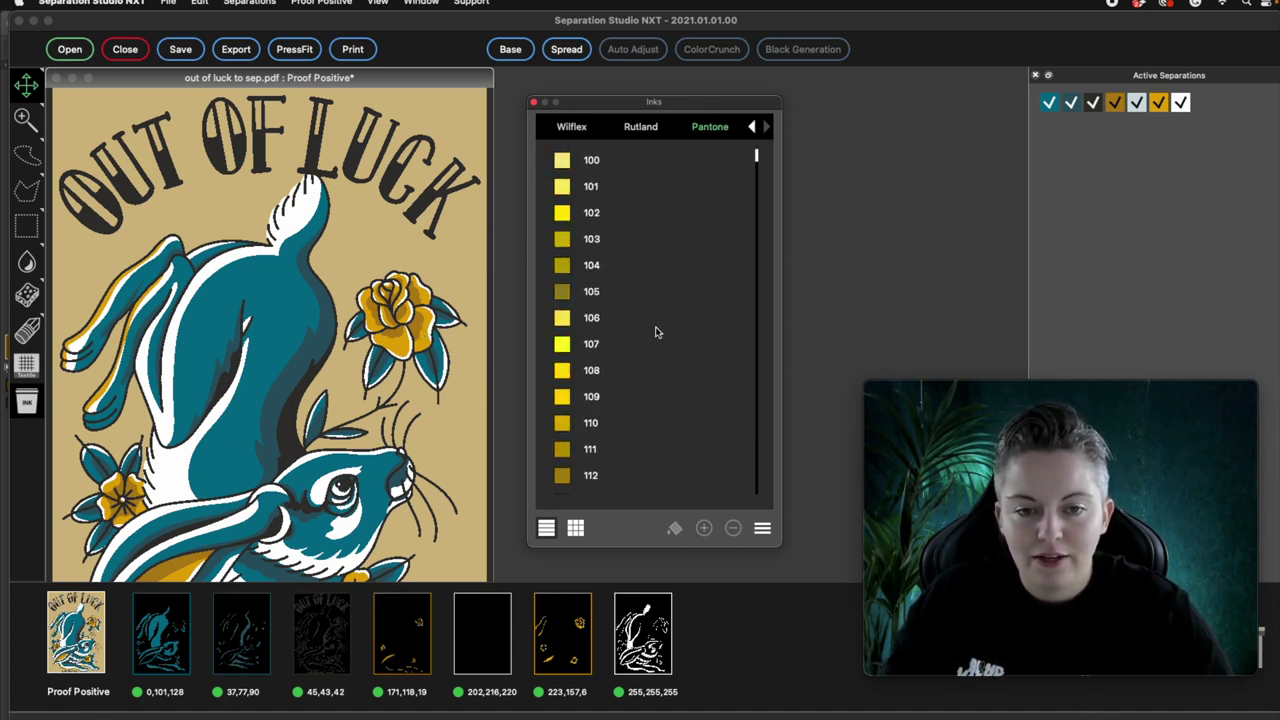
scroll(655, 333, up, 3)
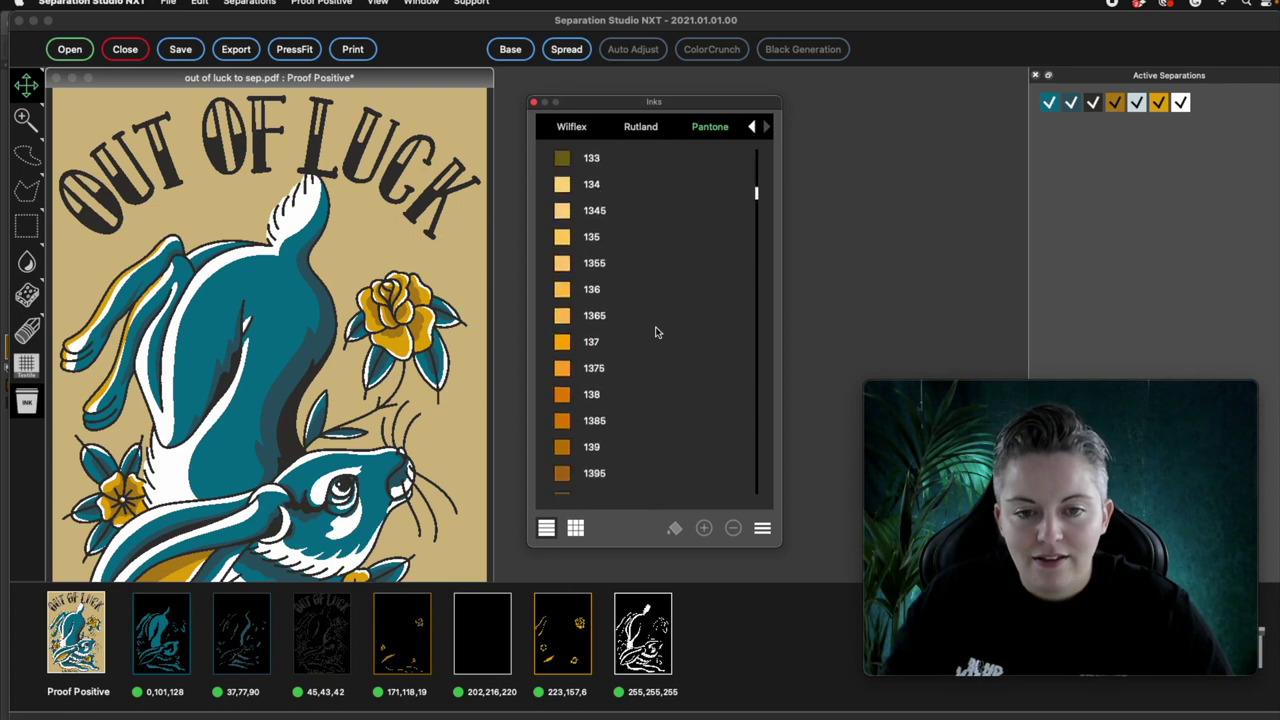
scroll(655, 333, down, 3)
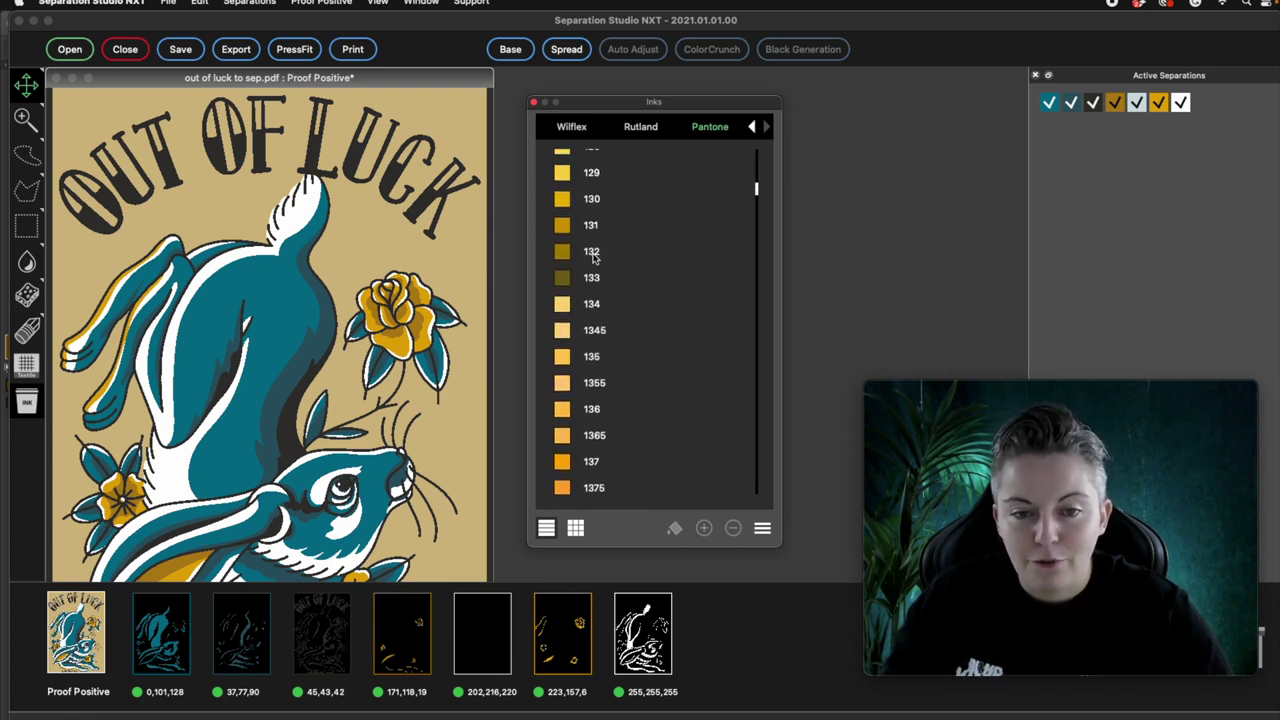
Assign Pantone 132 to the 171,118,19 gold separation.
click(591, 256)
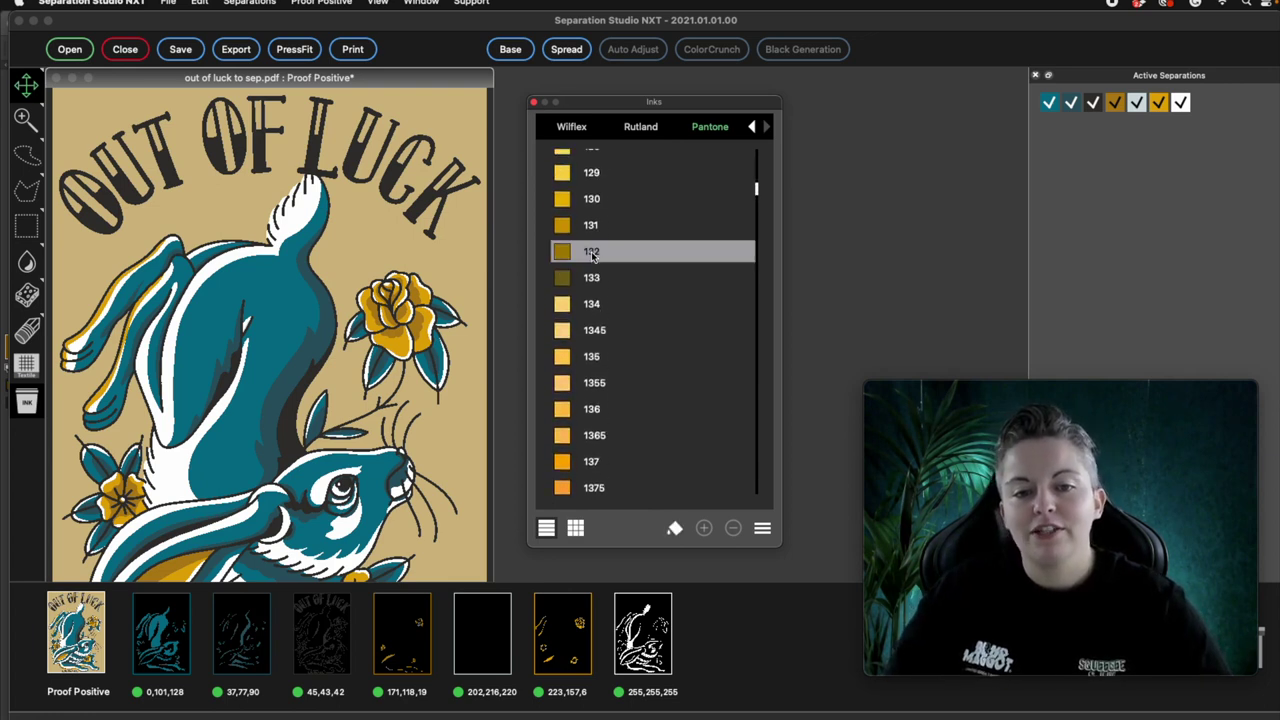
click(674, 528)
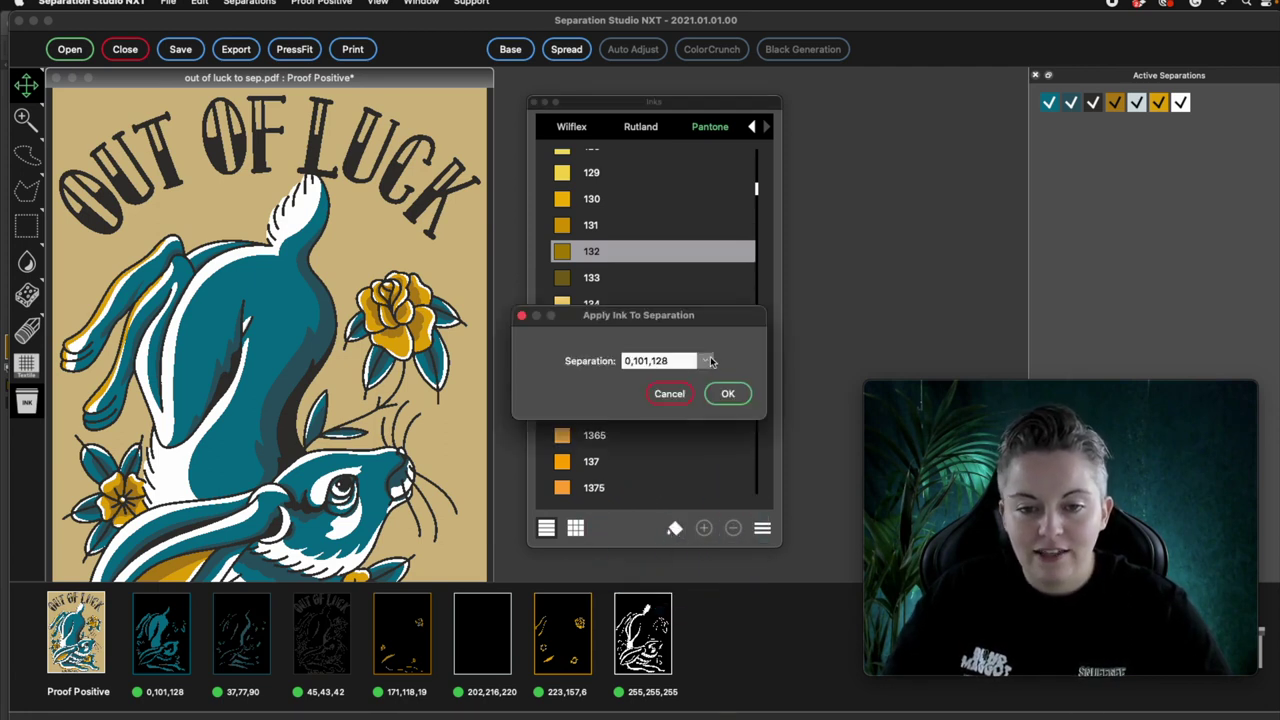
click(706, 361)
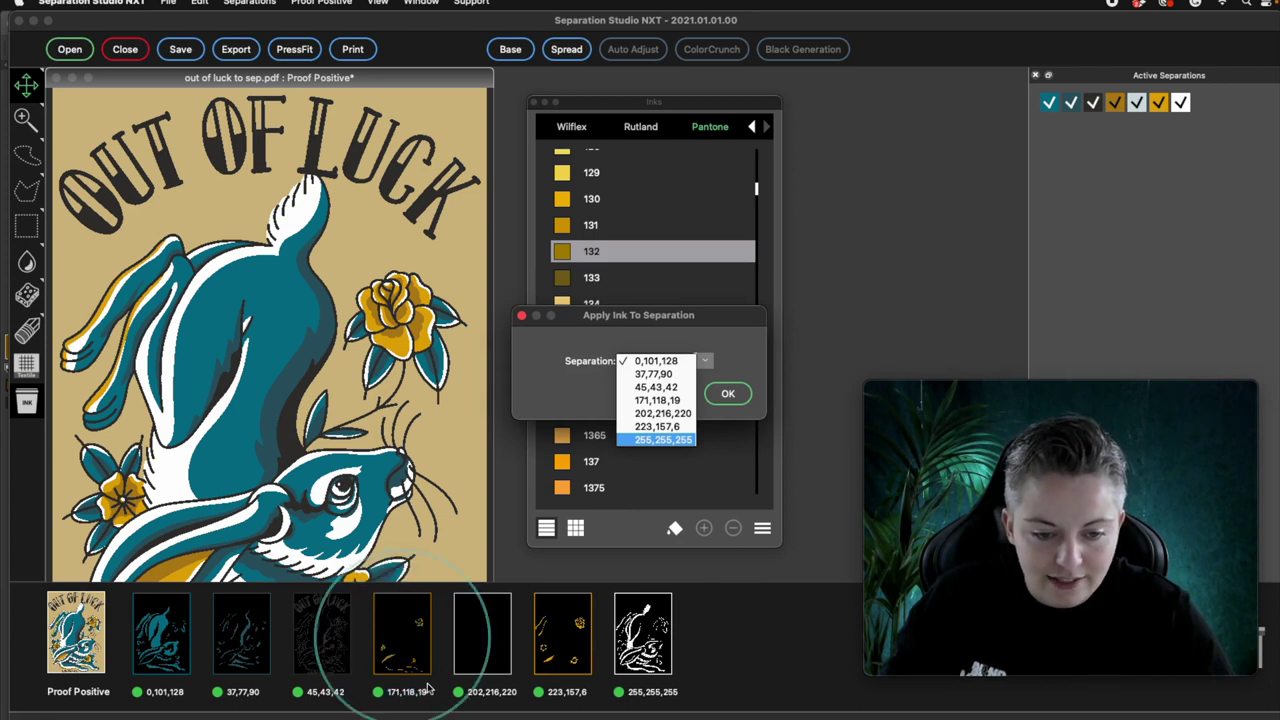
click(685, 399)
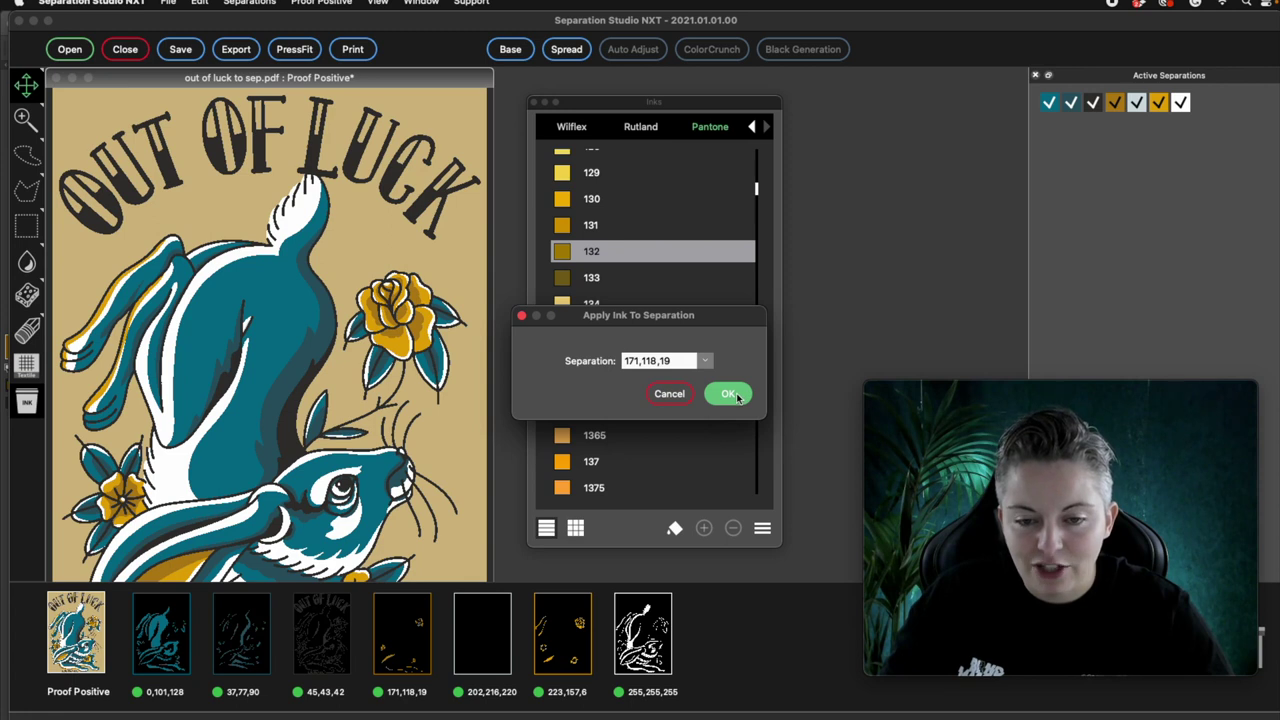
click(729, 394)
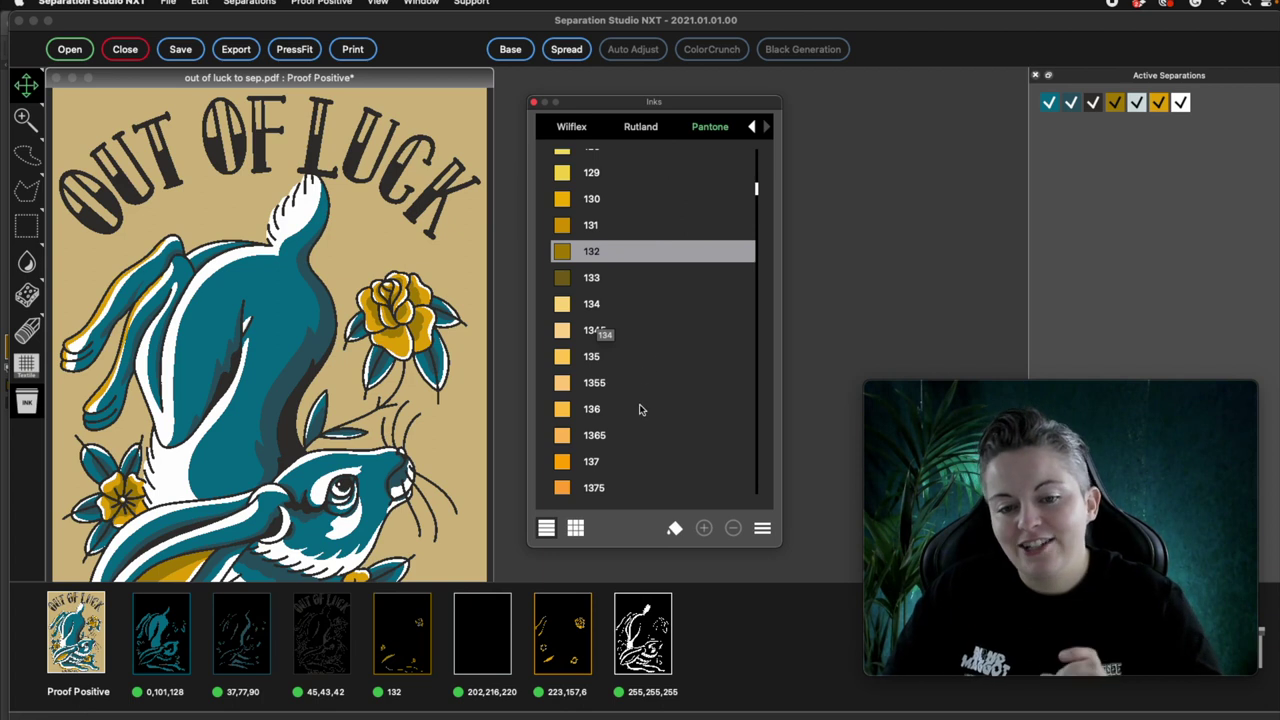
Apply custom ink 7555C to the 223,157,6 separation.
click(753, 128)
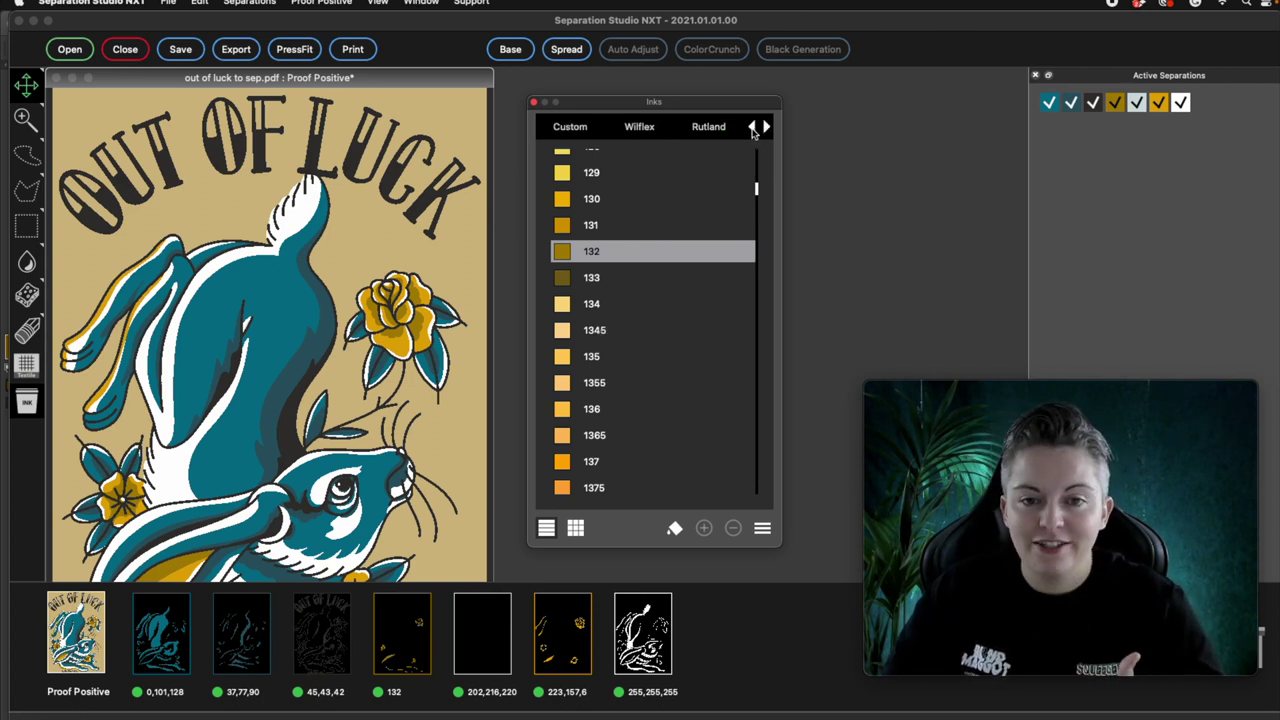
click(753, 128)
click(646, 133)
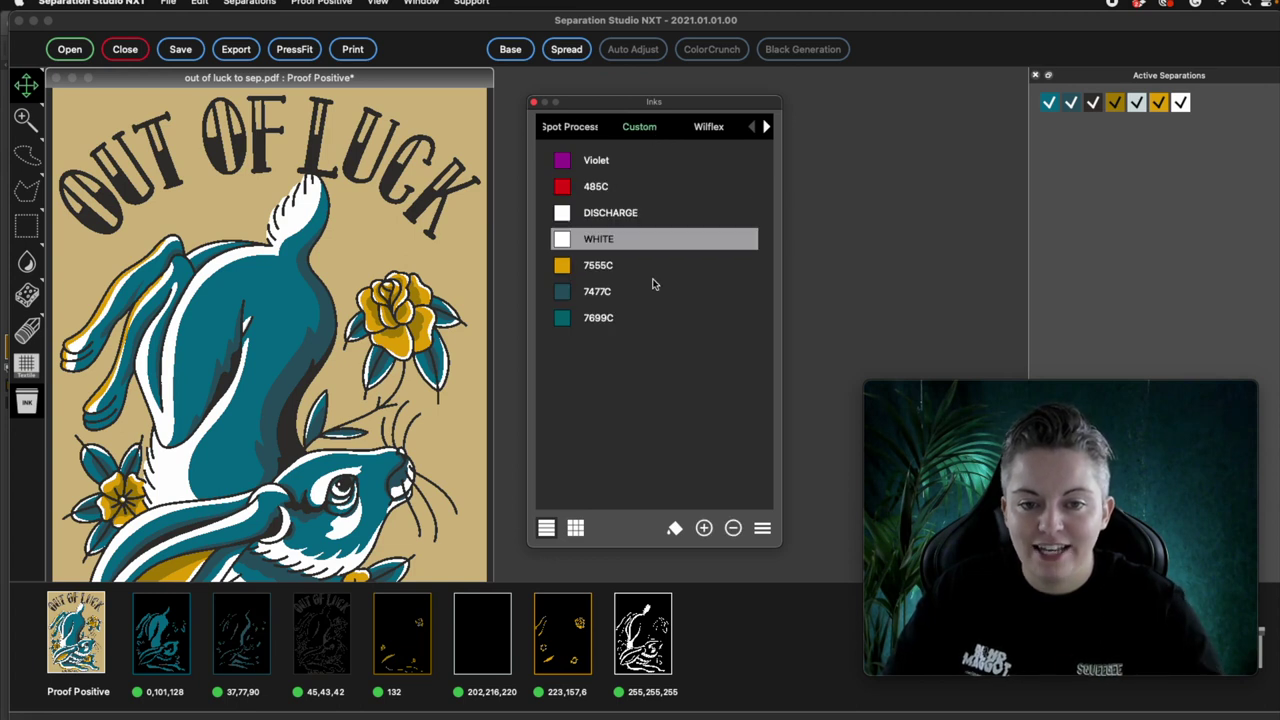
click(590, 268)
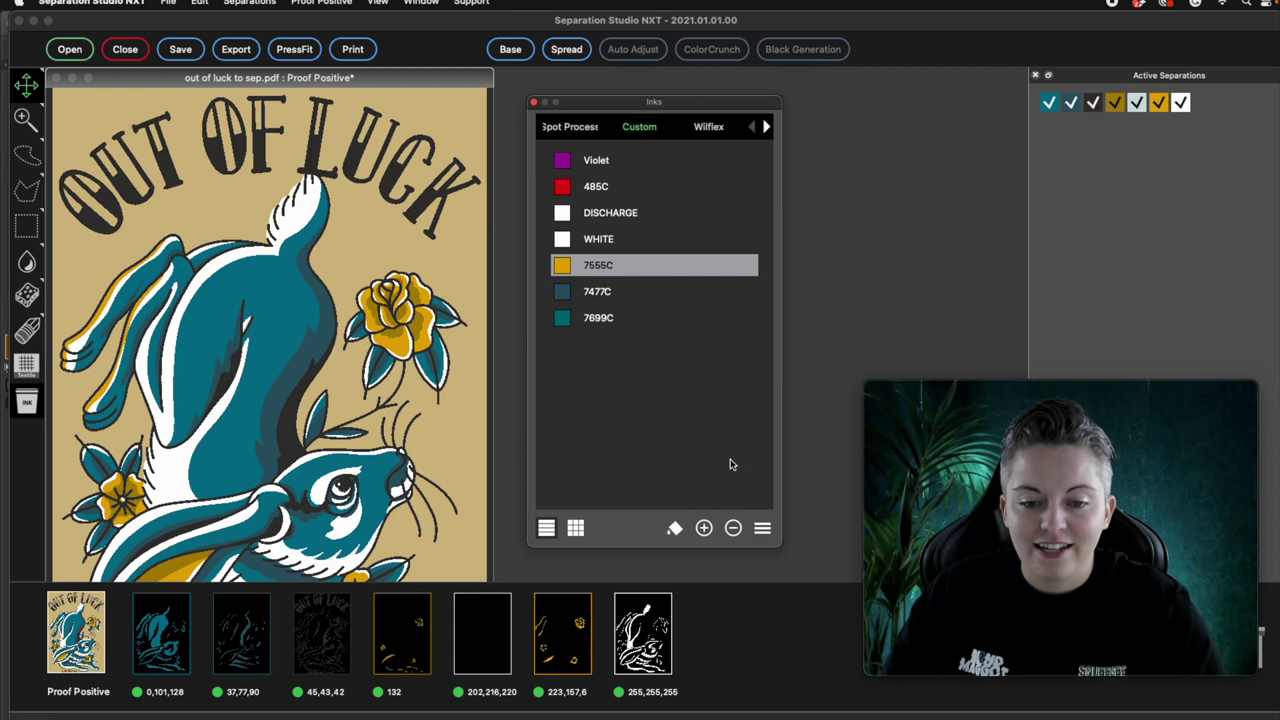
click(675, 528)
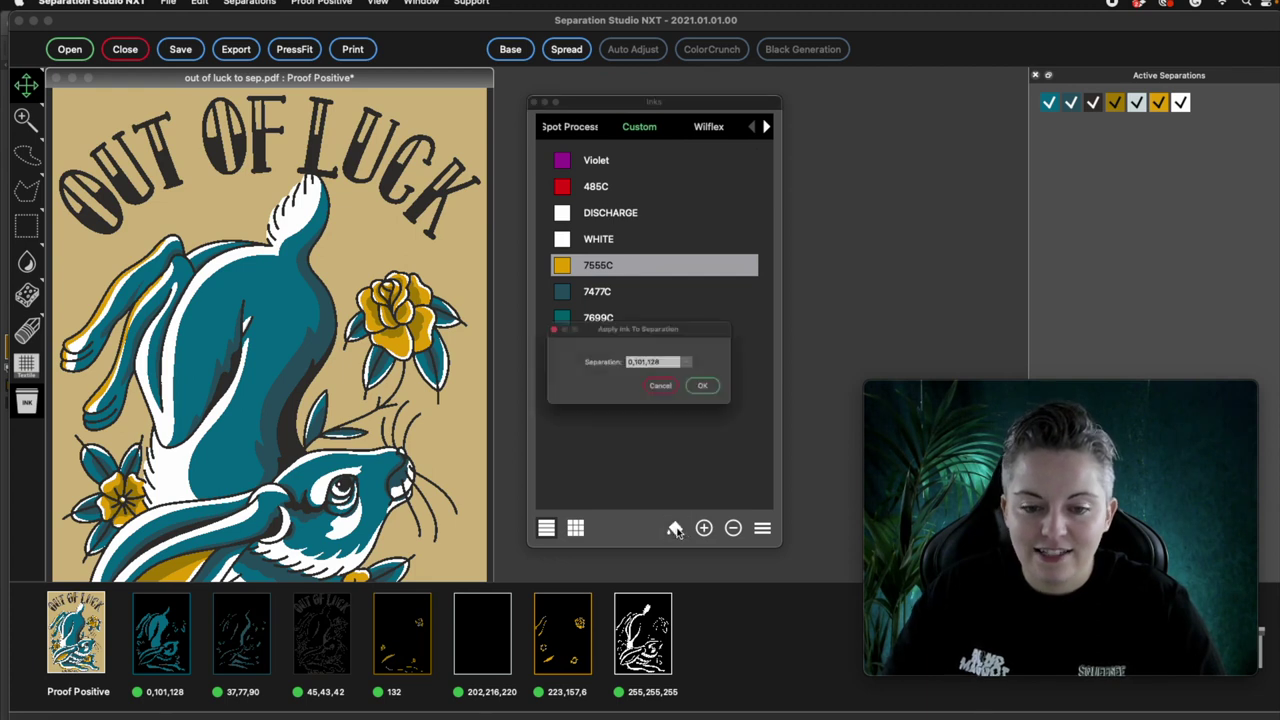
click(706, 362)
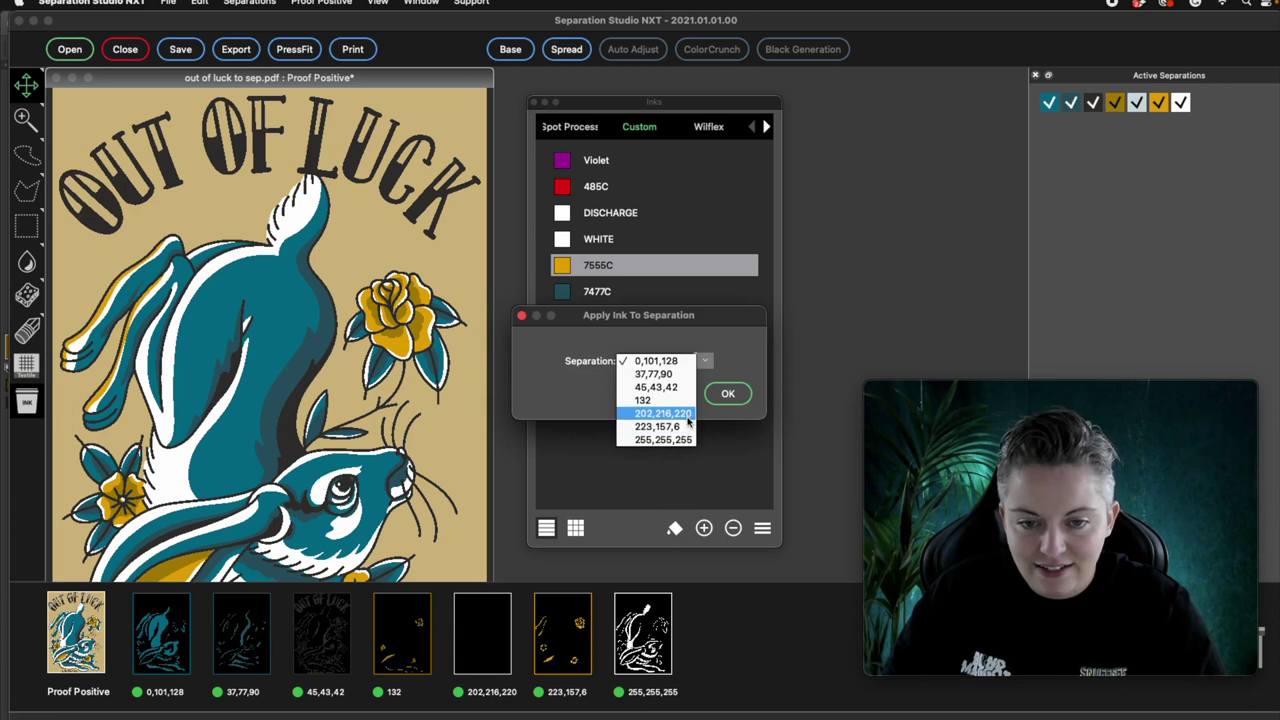
click(657, 426)
click(728, 395)
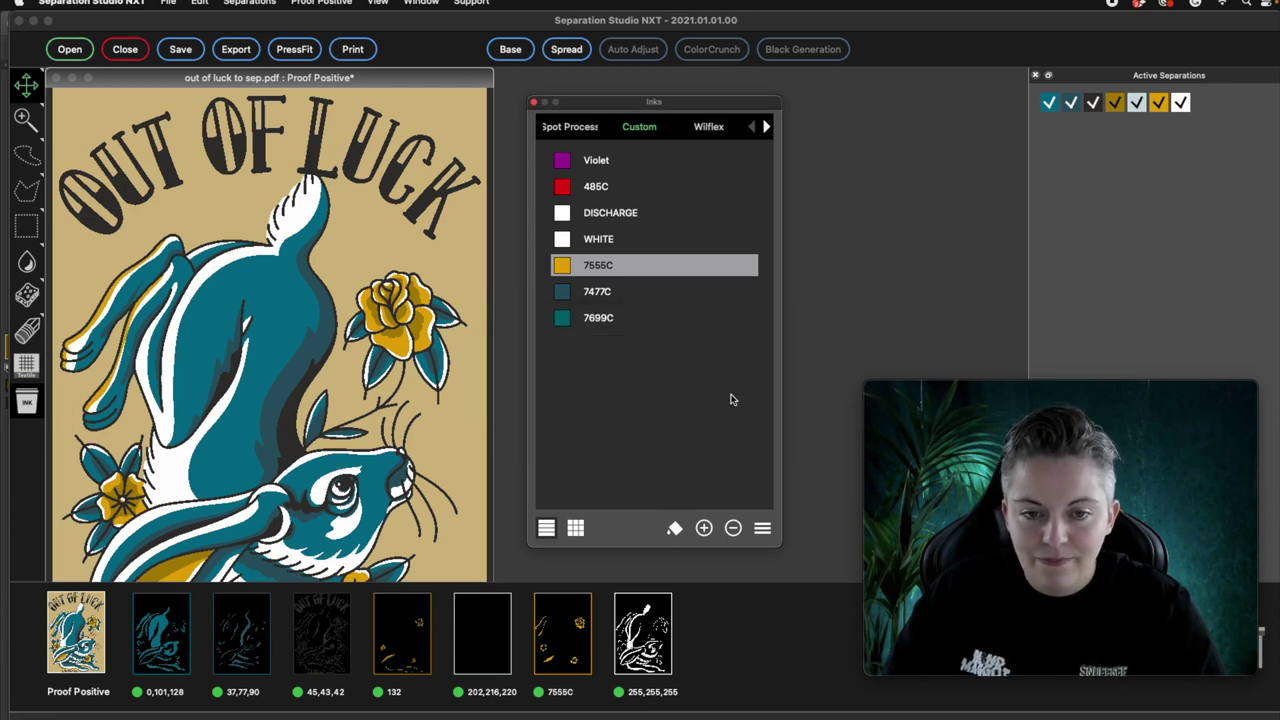
Apply custom inks 7477C to 37,77,90 and 7699C to 0,101,128.
click(608, 293)
click(674, 528)
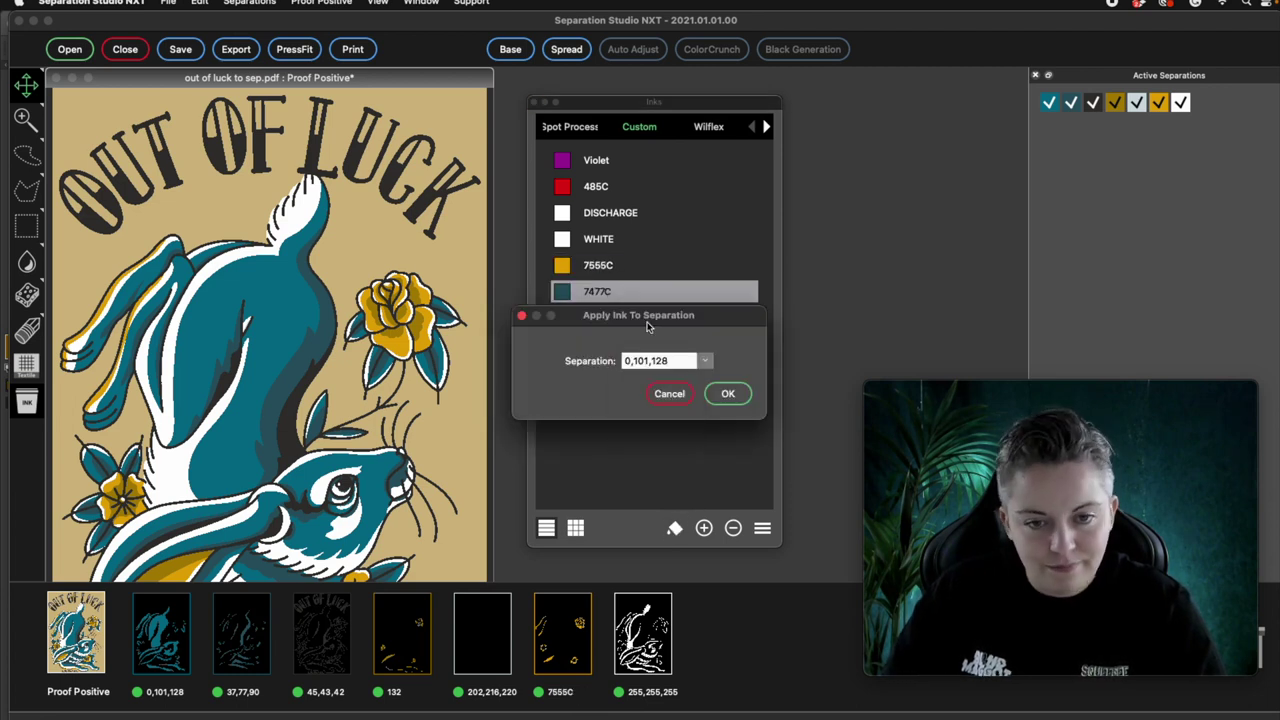
click(706, 362)
click(648, 373)
click(728, 393)
click(674, 528)
click(706, 362)
click(655, 361)
click(728, 393)
click(766, 126)
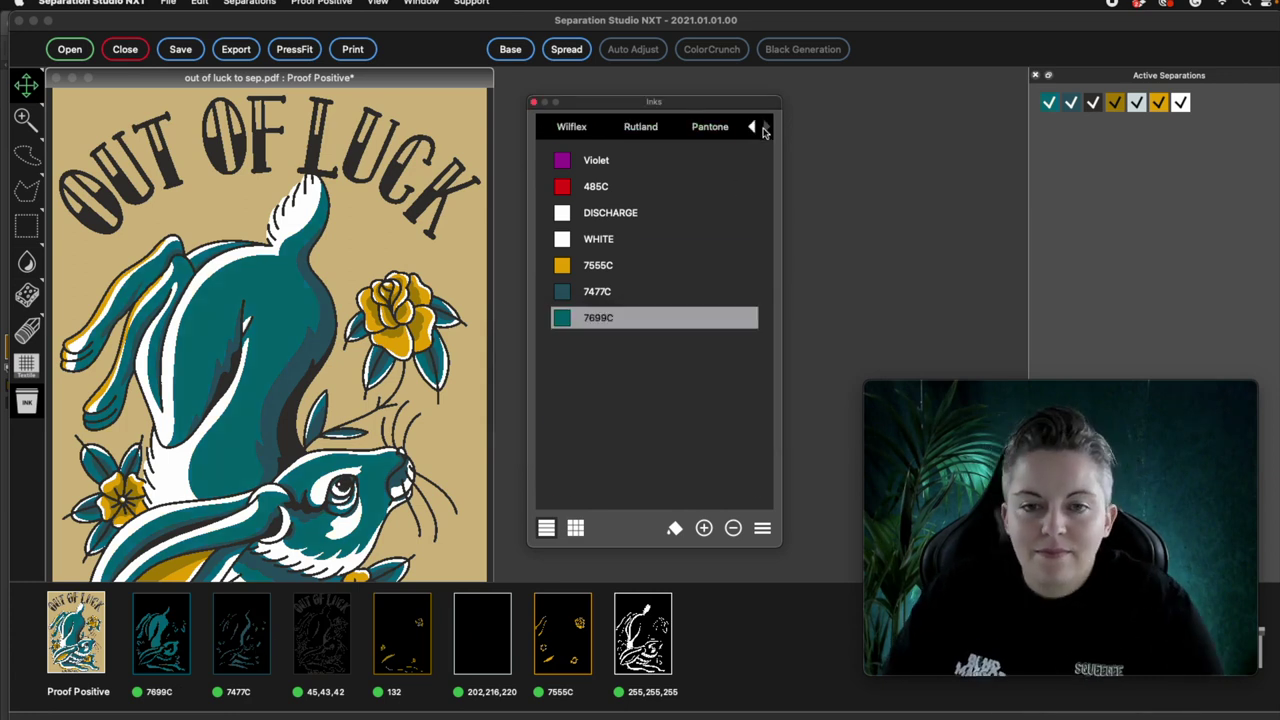
Apply Pantone Black to the 45,43,42 separation.
click(710, 126)
click(595, 483)
click(674, 528)
click(706, 362)
click(656, 387)
click(728, 393)
Apply custom ink WHITE to the 255,255,255 separation.
click(640, 126)
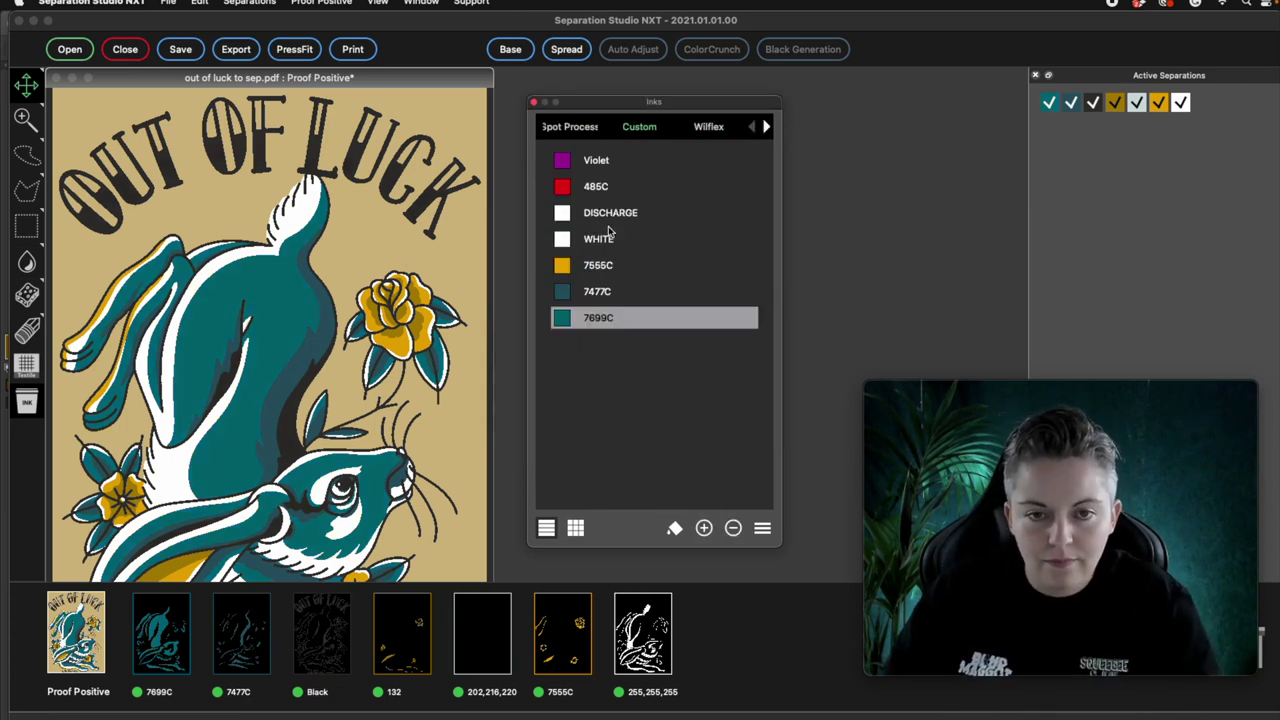
click(598, 239)
click(674, 528)
click(706, 362)
click(662, 439)
click(728, 393)
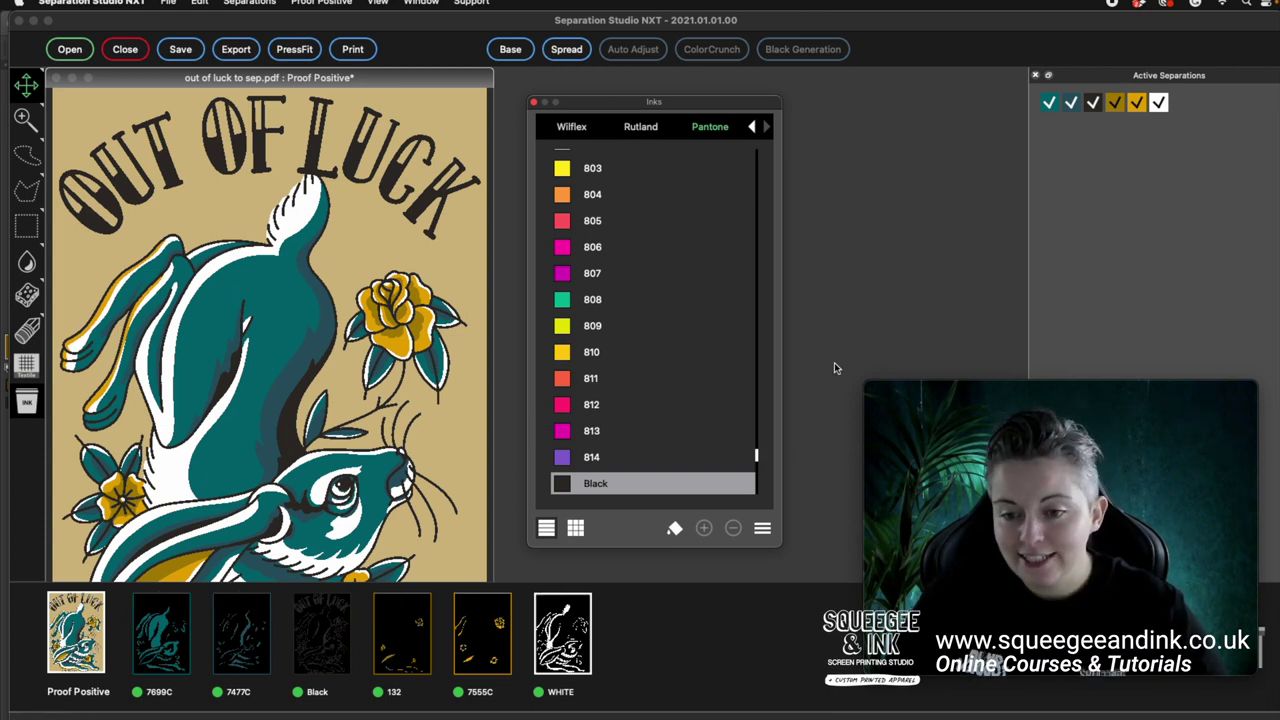
scroll(698, 369, up, 2)
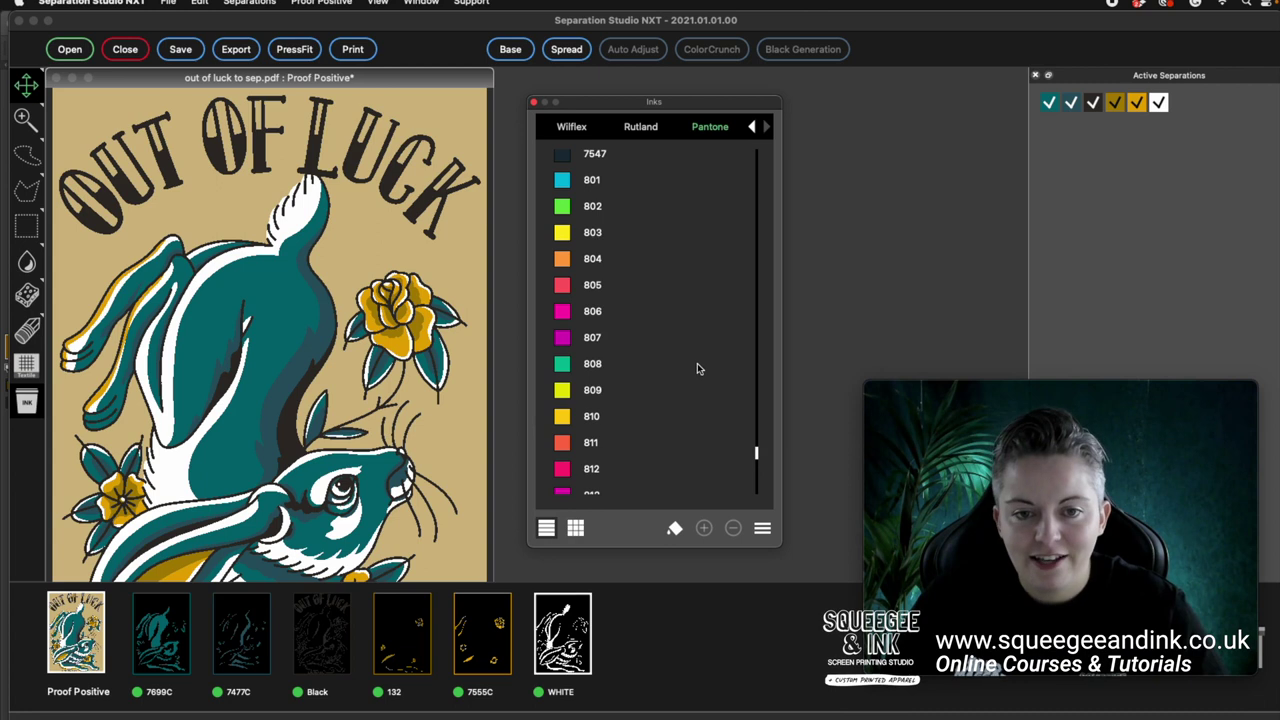
click(589, 314)
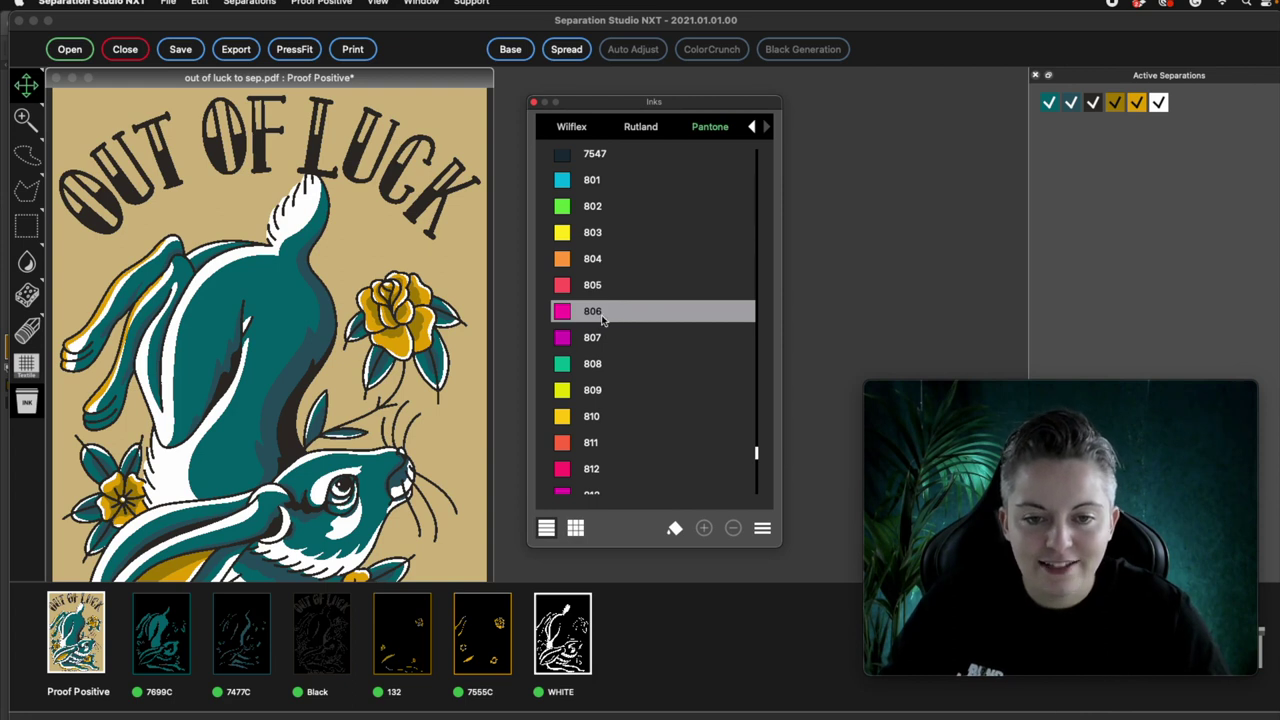
click(676, 530)
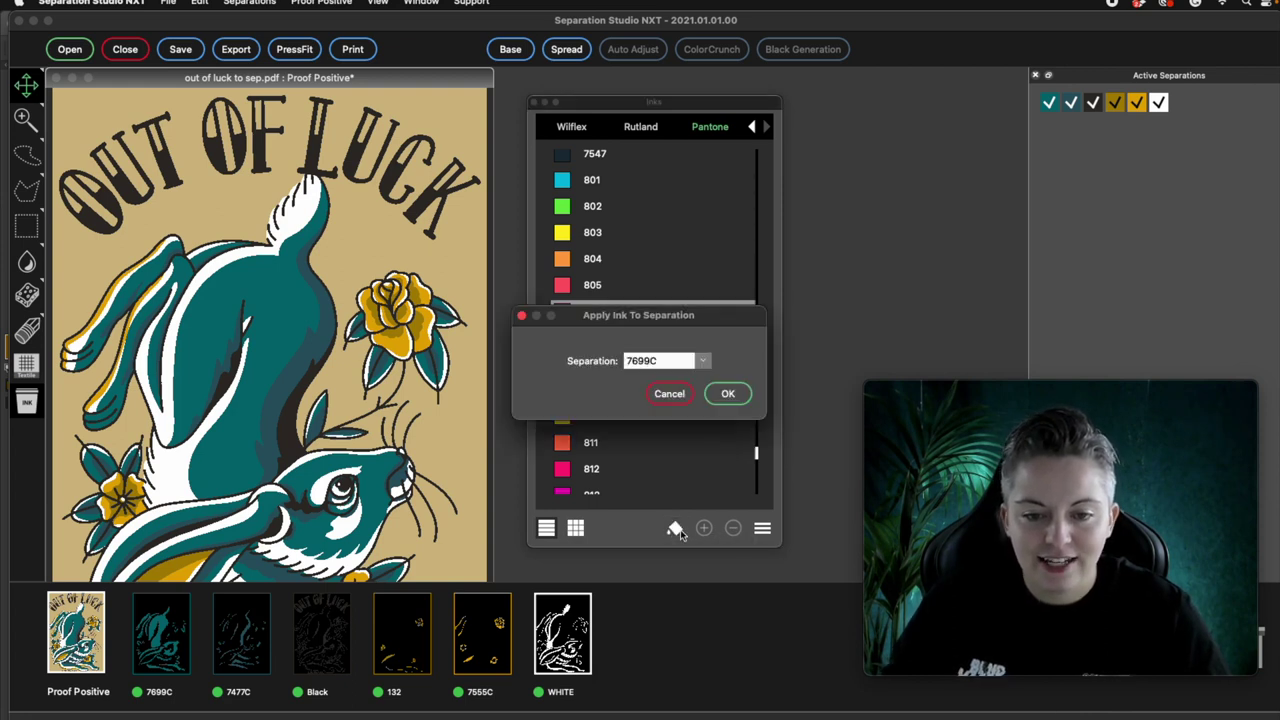
click(702, 360)
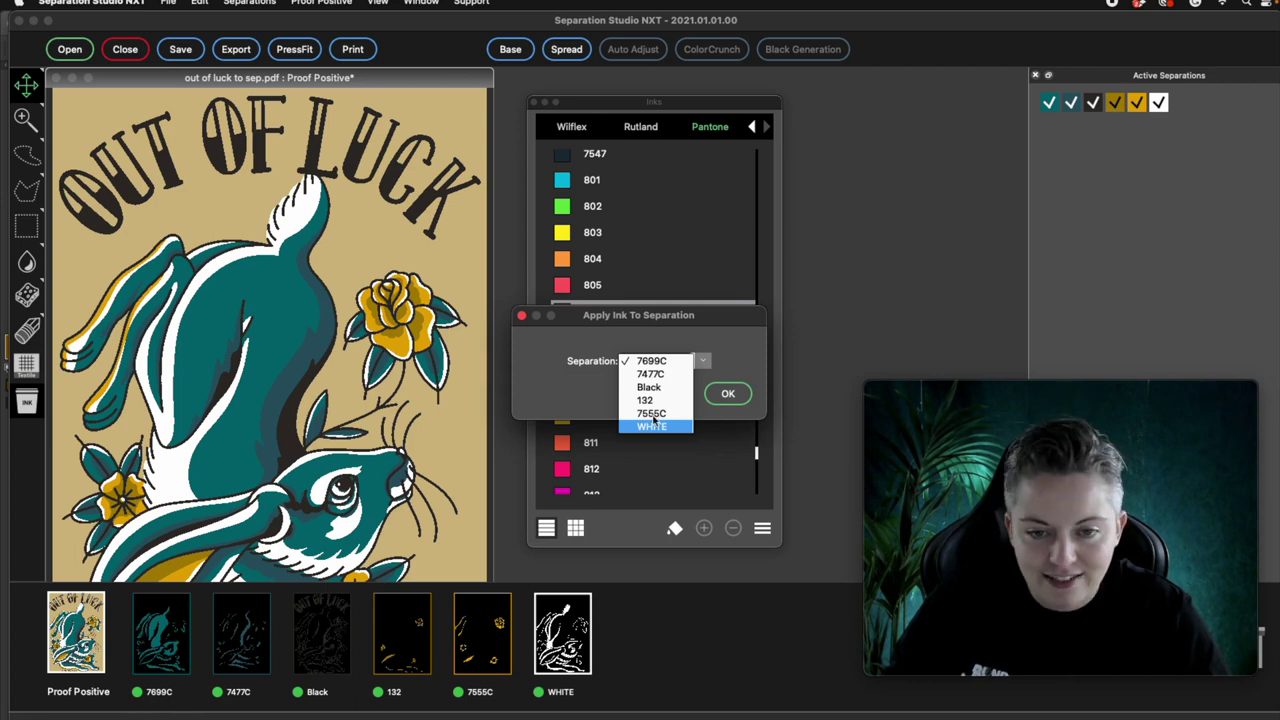
click(660, 361)
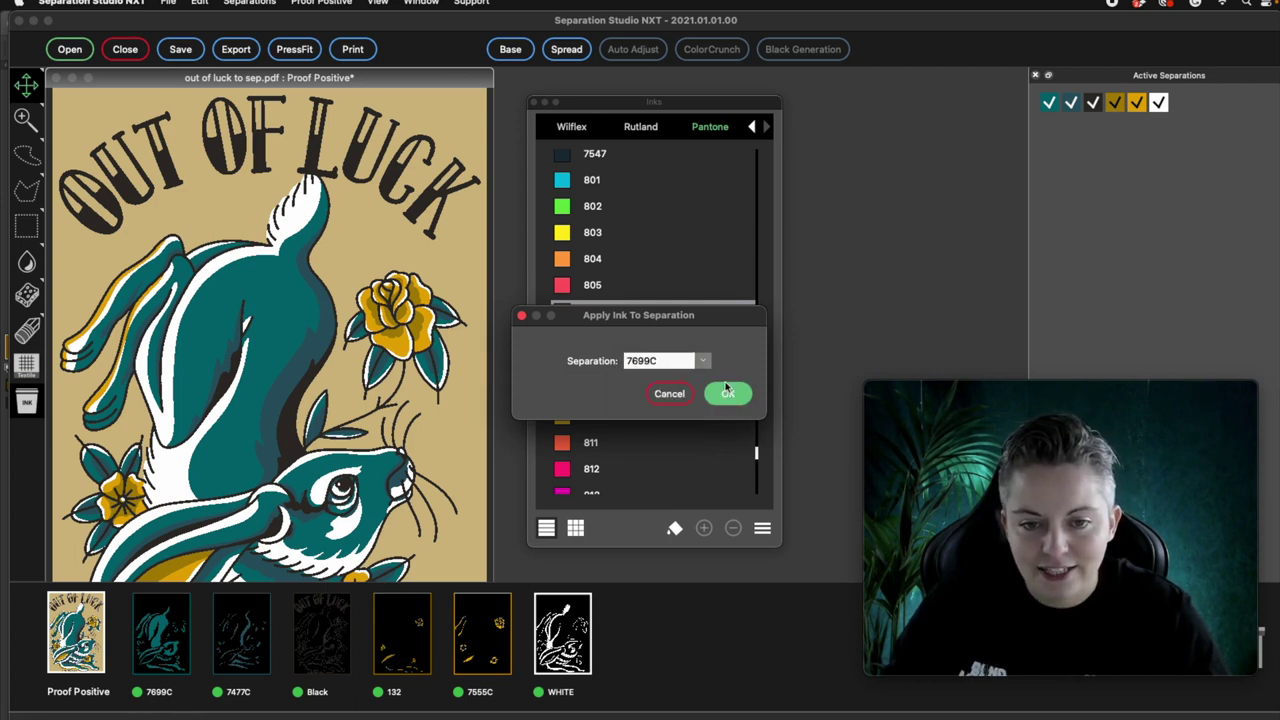
click(731, 394)
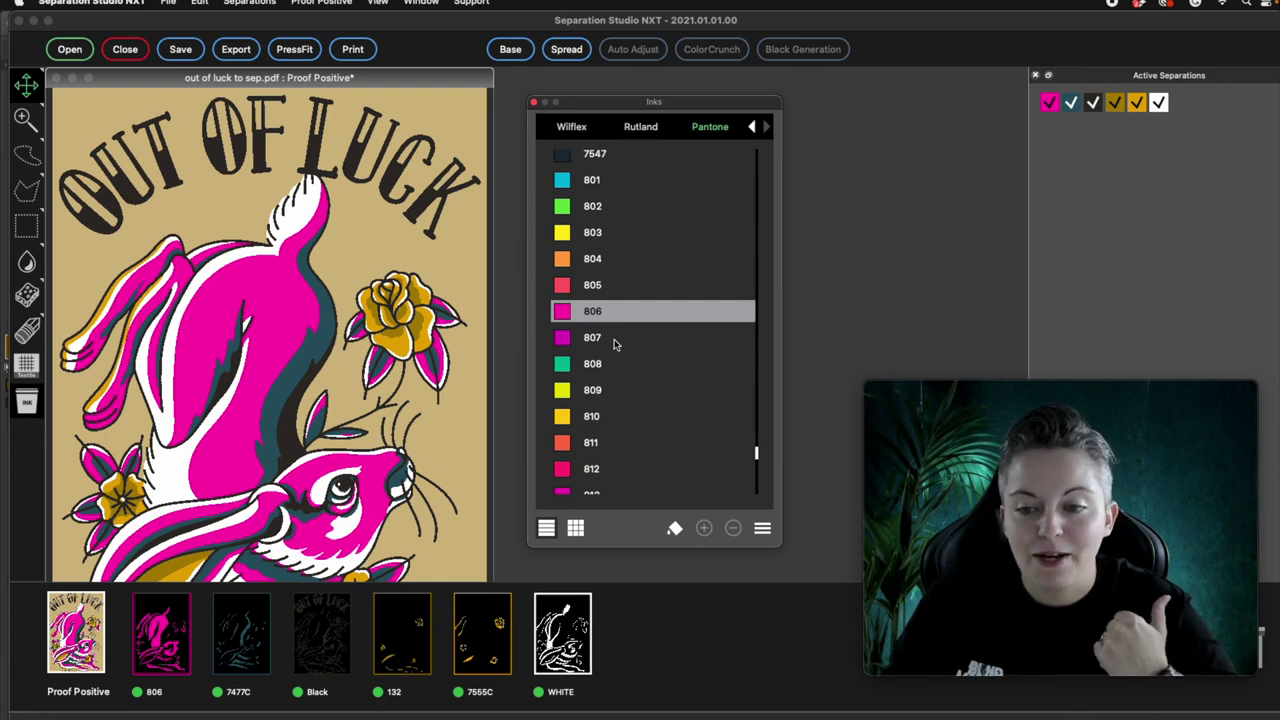
click(752, 127)
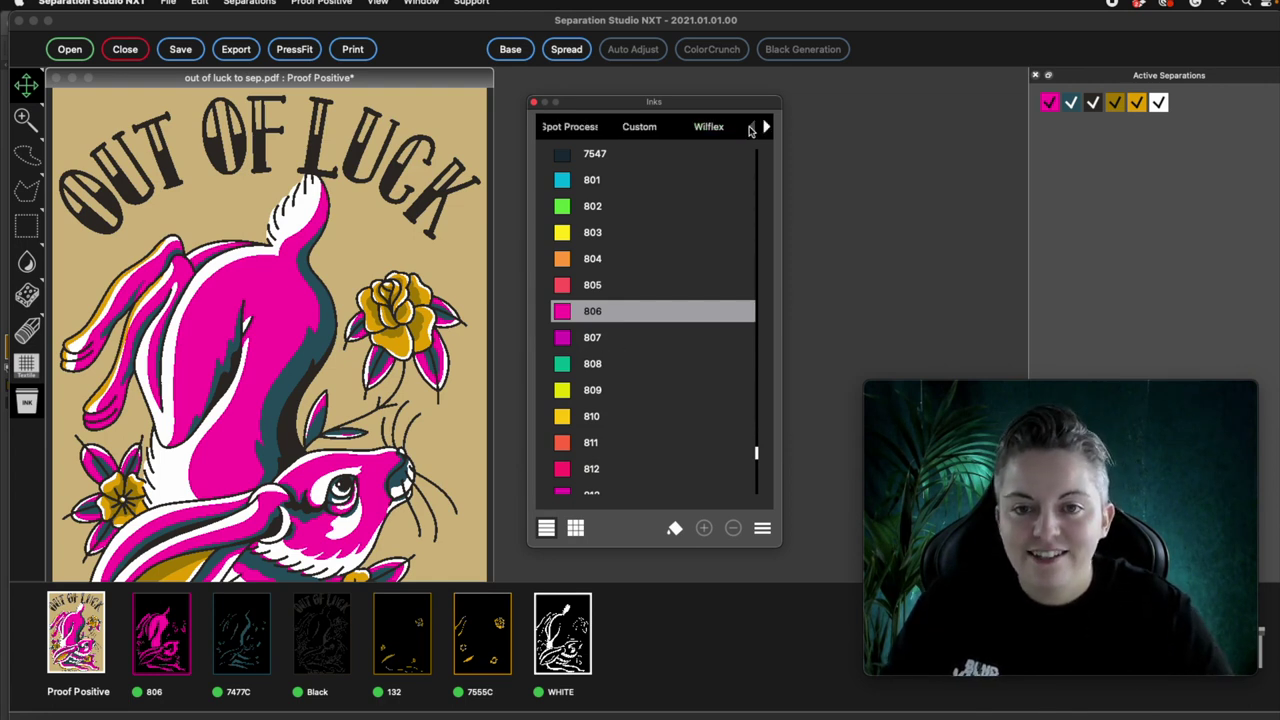
click(659, 129)
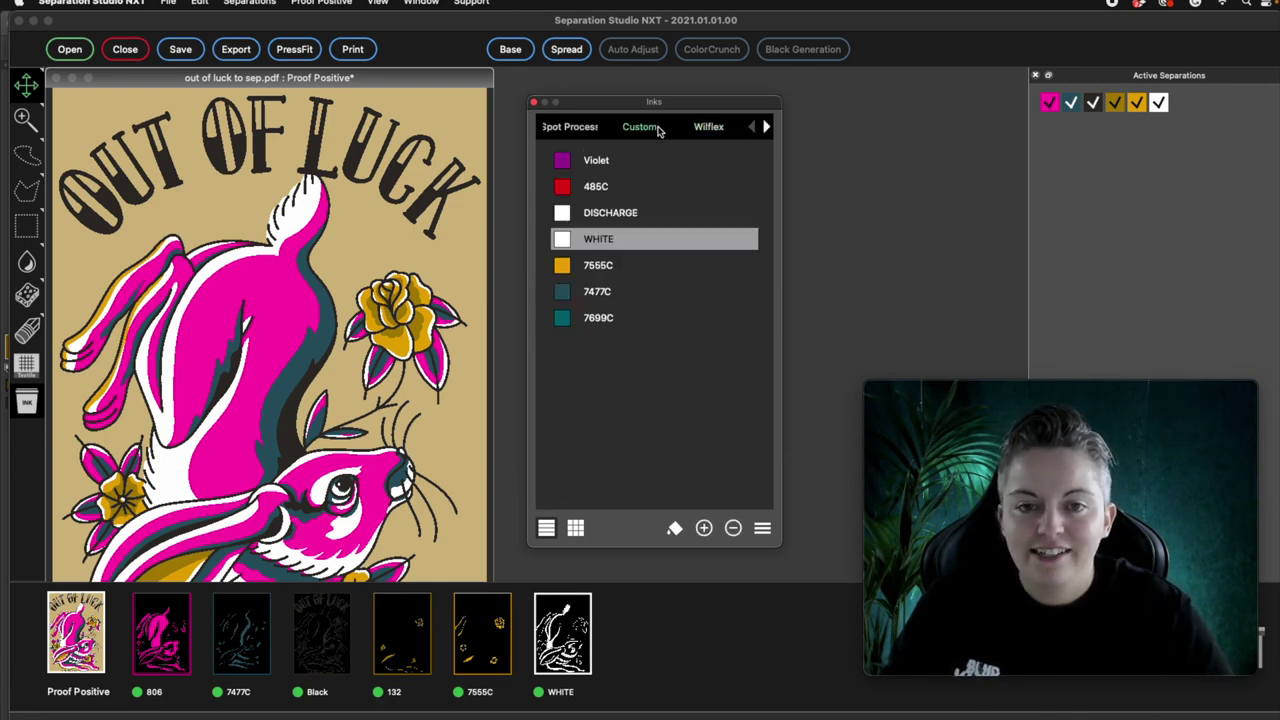
click(605, 320)
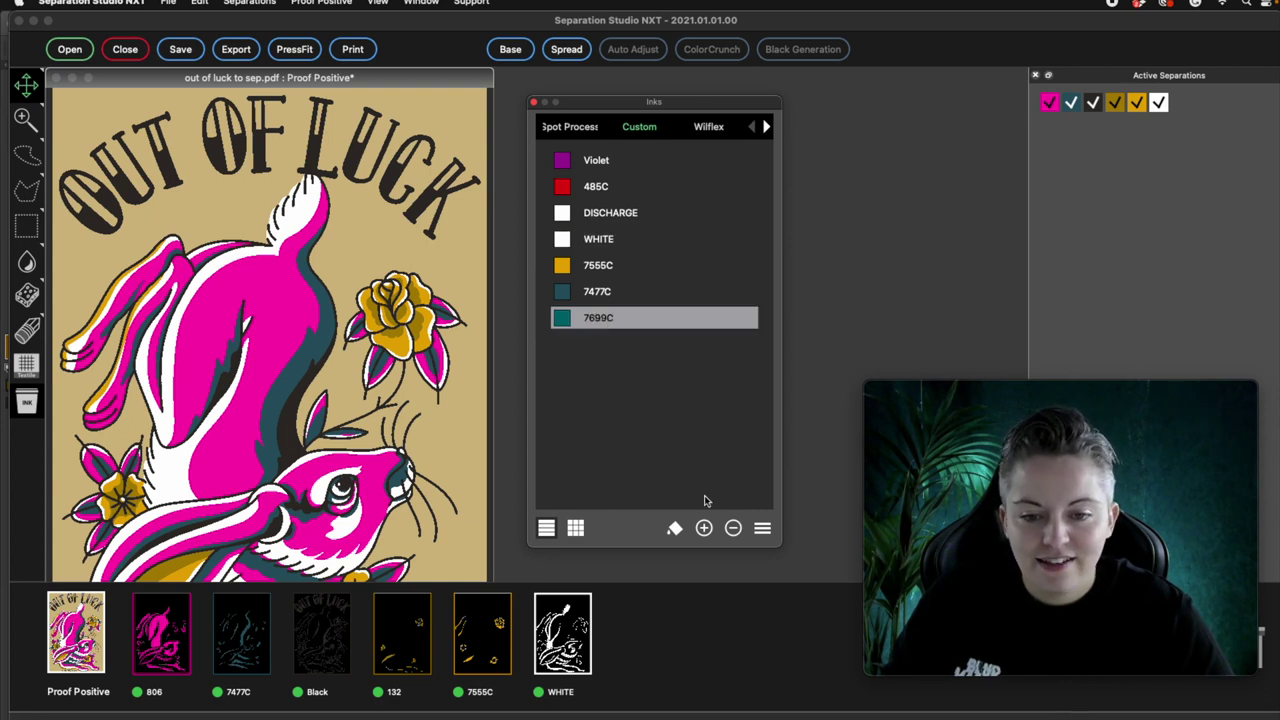
click(674, 528)
click(701, 362)
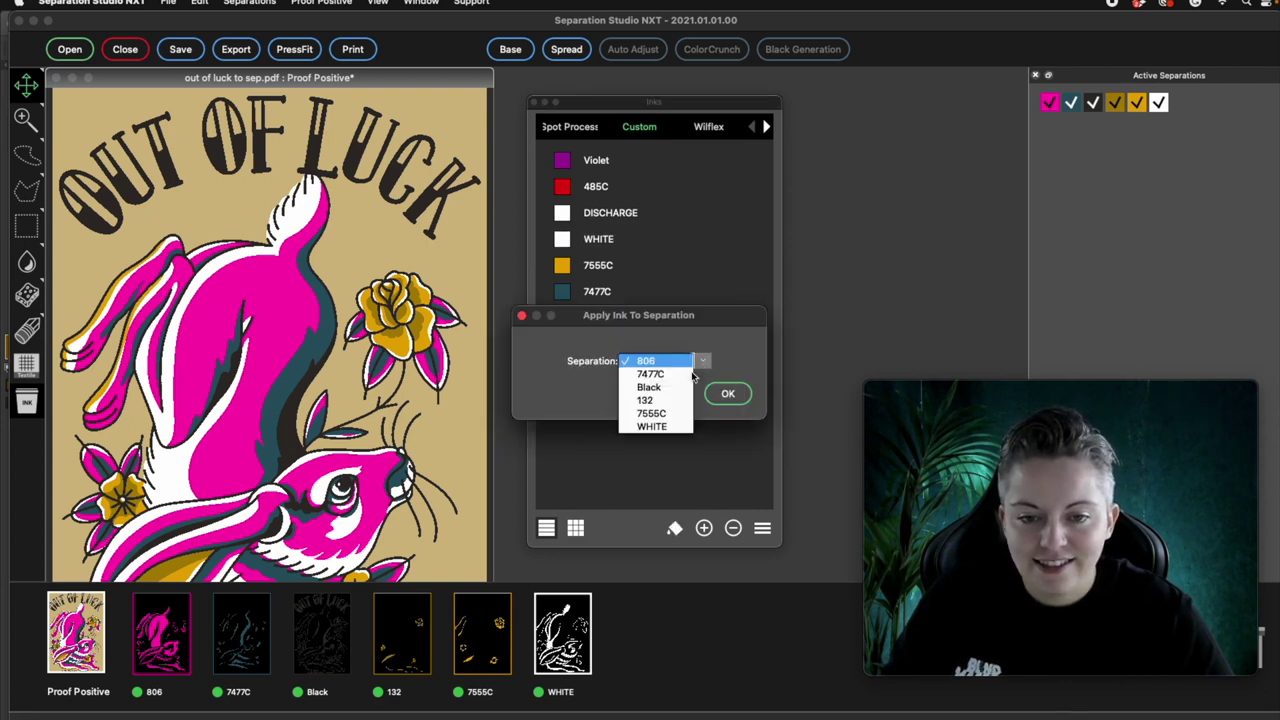
click(732, 393)
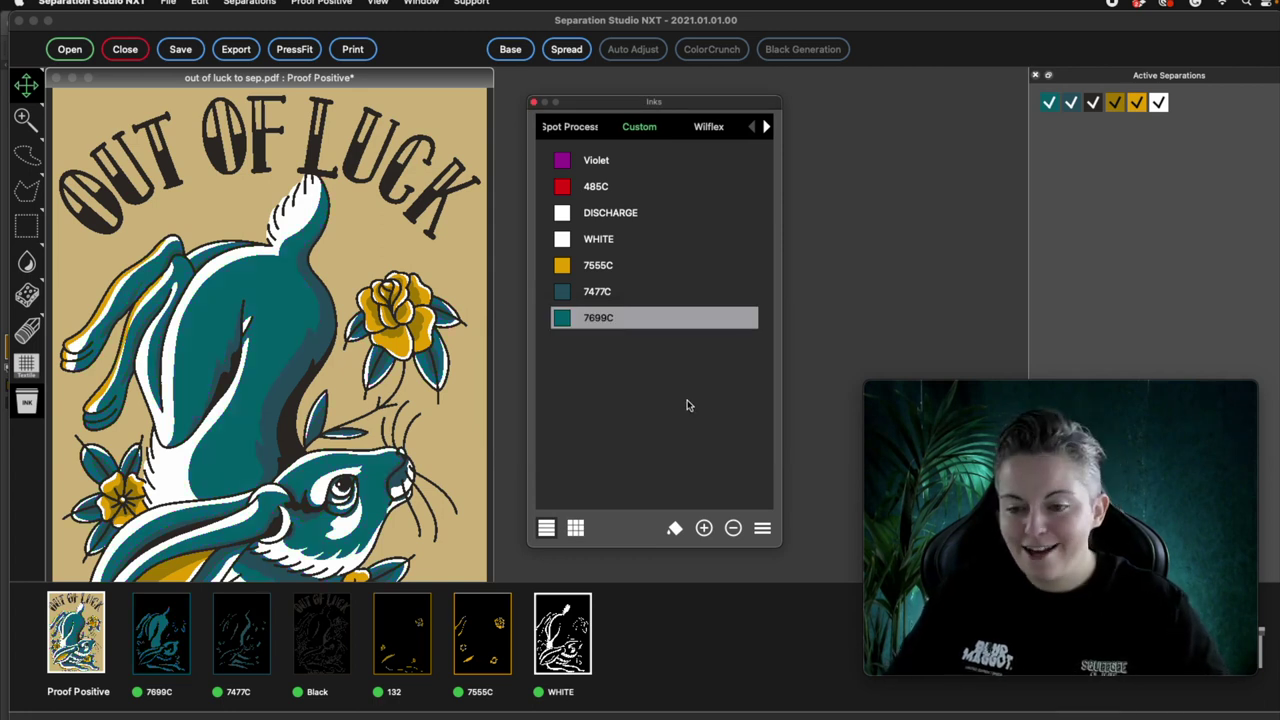
Close the Inks panel, then merge the 202,216,220 separation into WHITE using Multiply.
click(533, 102)
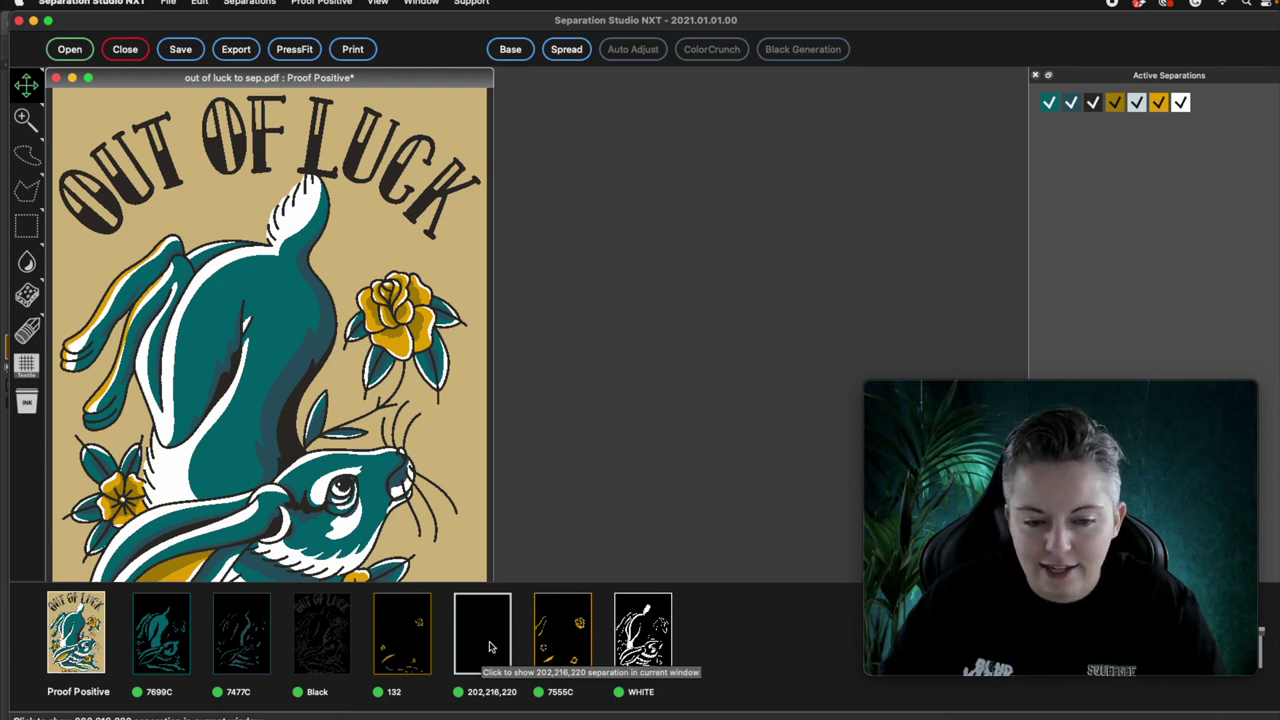
click(490, 647)
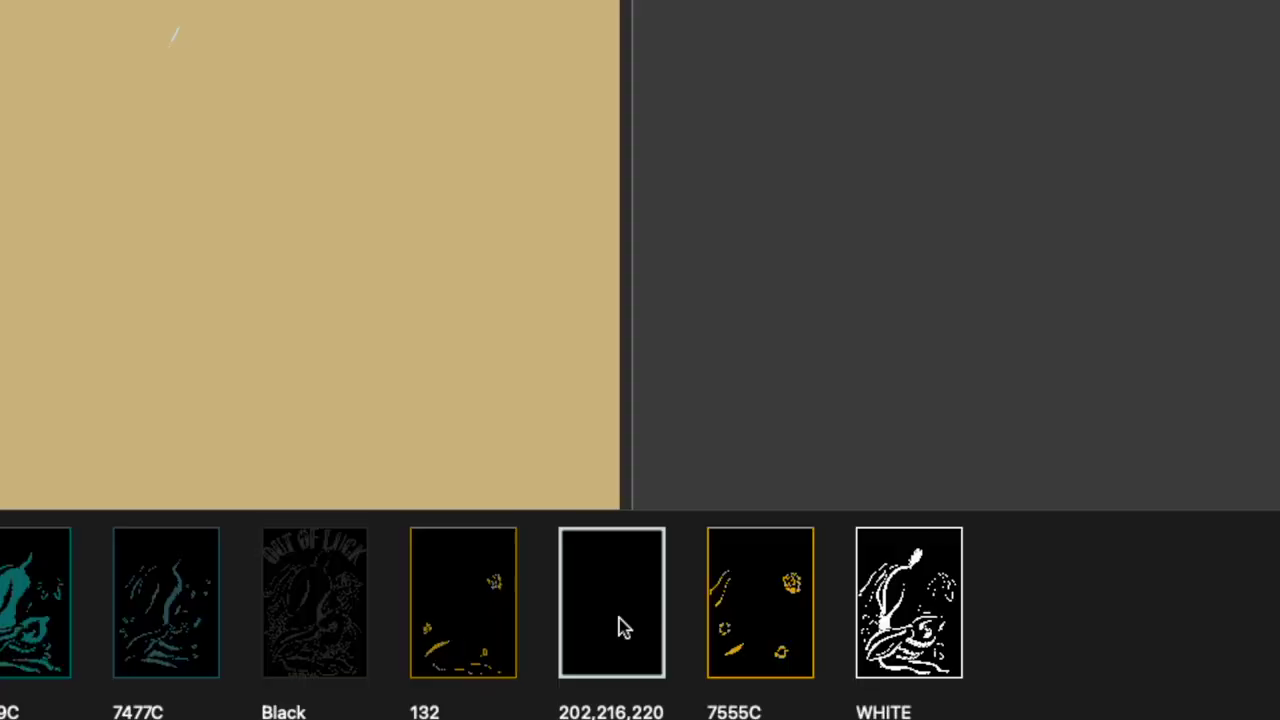
drag(618, 627, 914, 603)
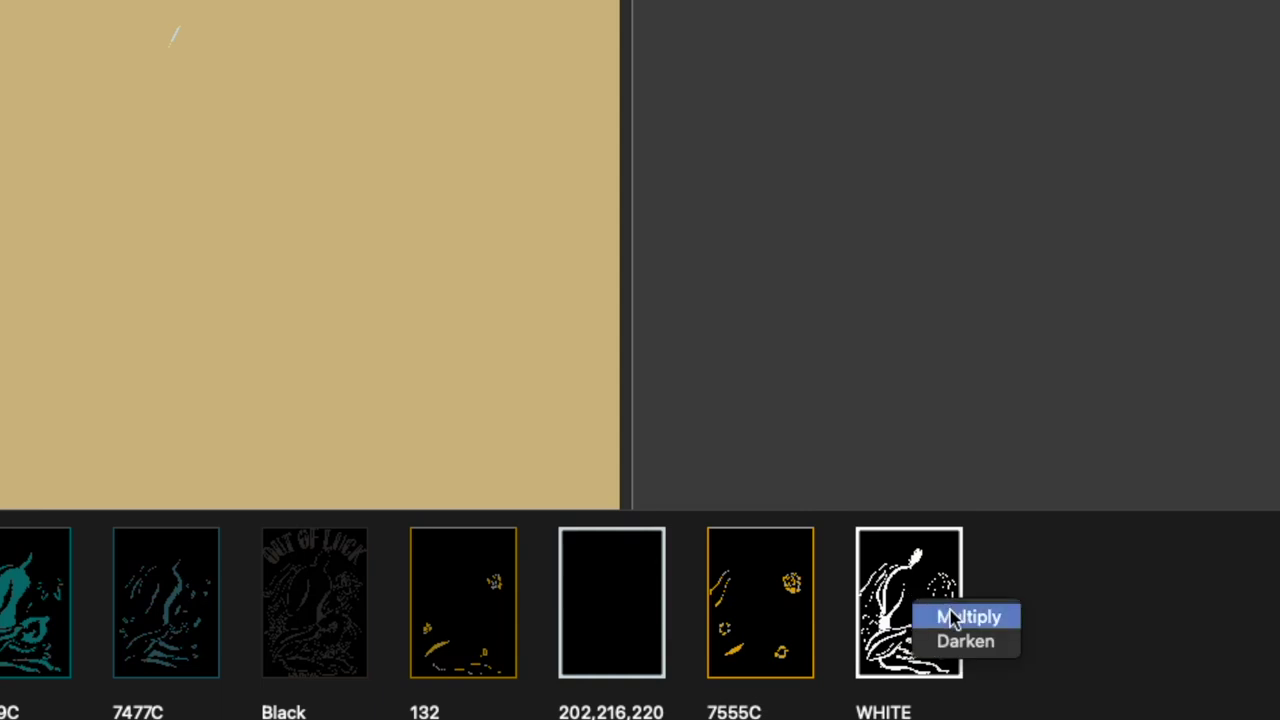
click(953, 619)
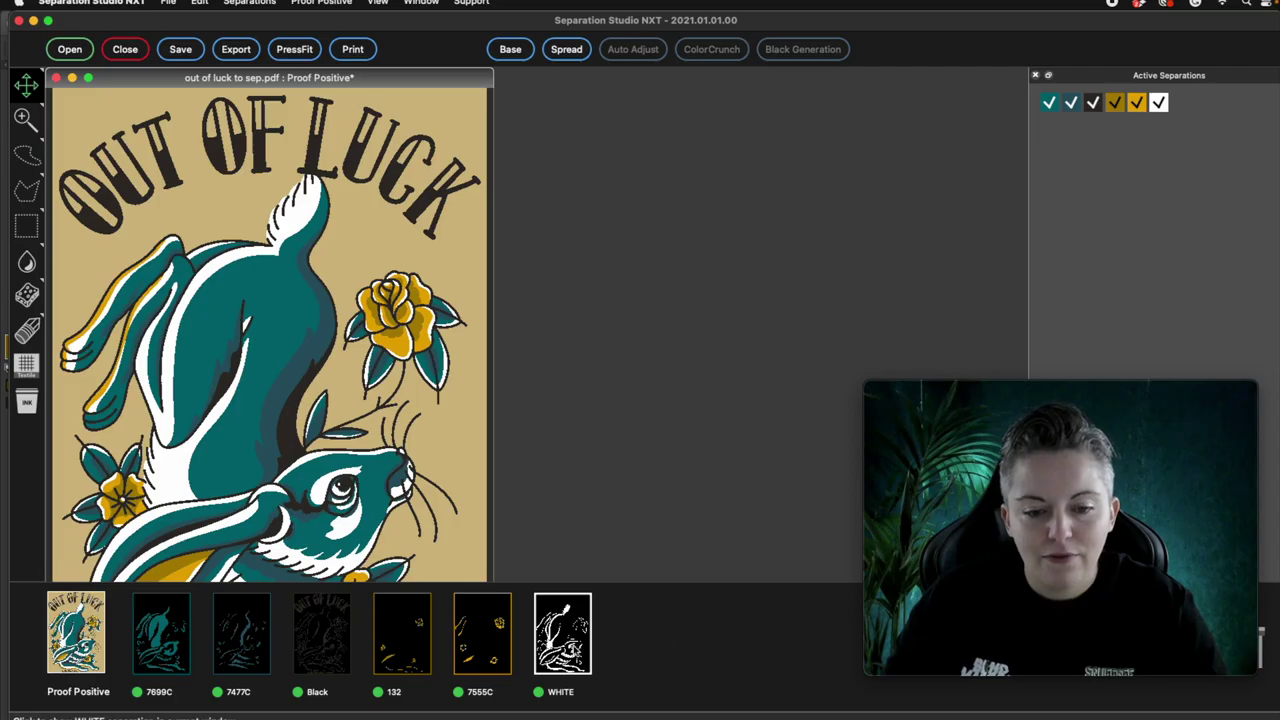
click(562, 632)
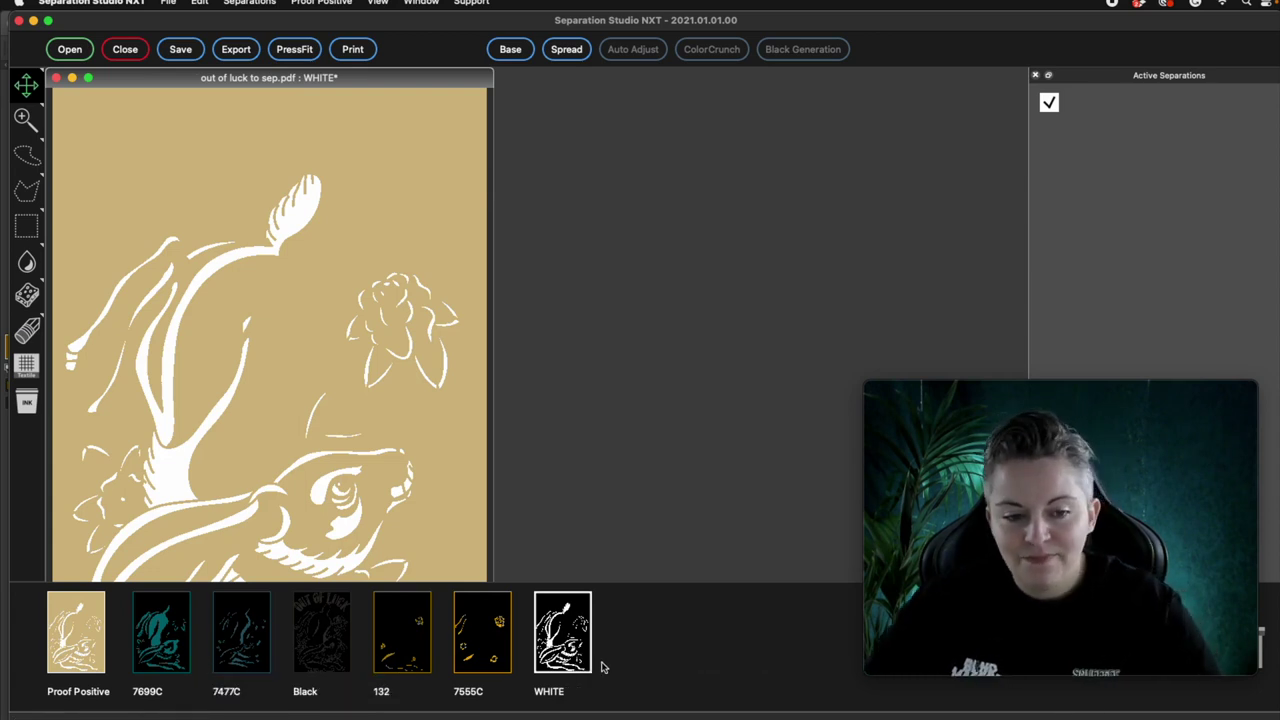
click(78, 628)
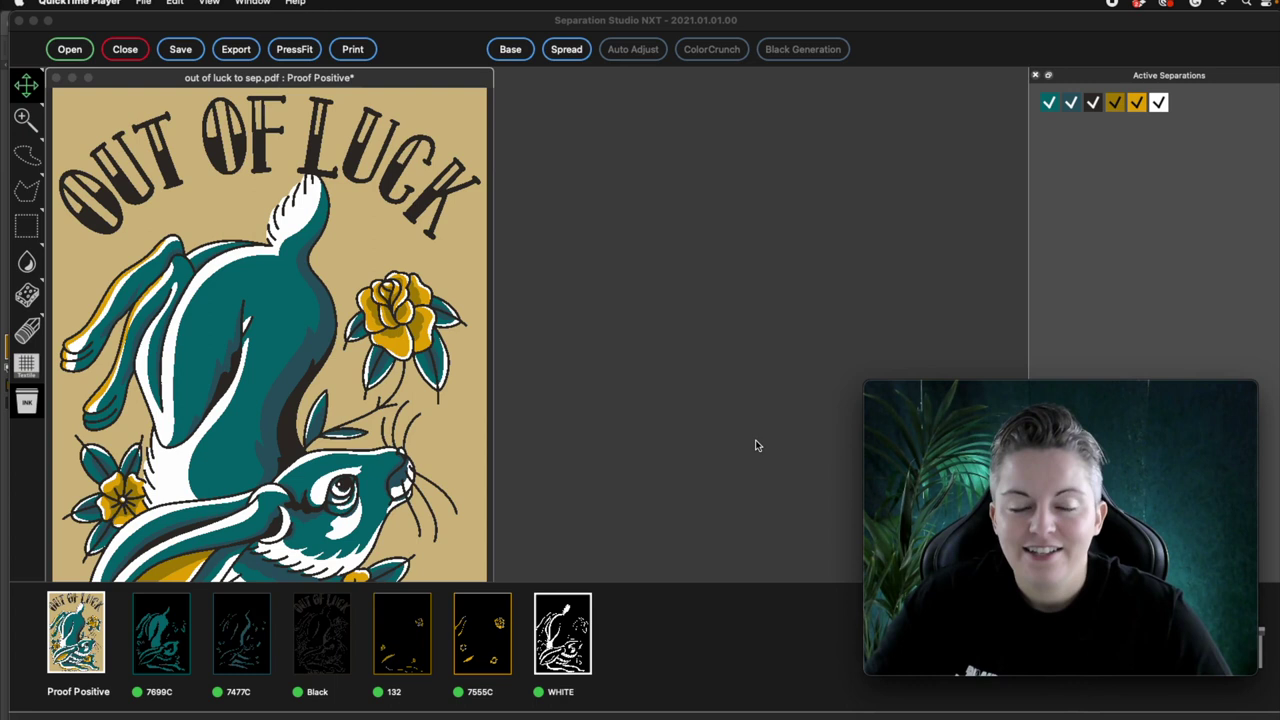
Build a Live Base with a 0.02 pt choke and Combine kept on for every ink, including 7699C.
click(511, 52)
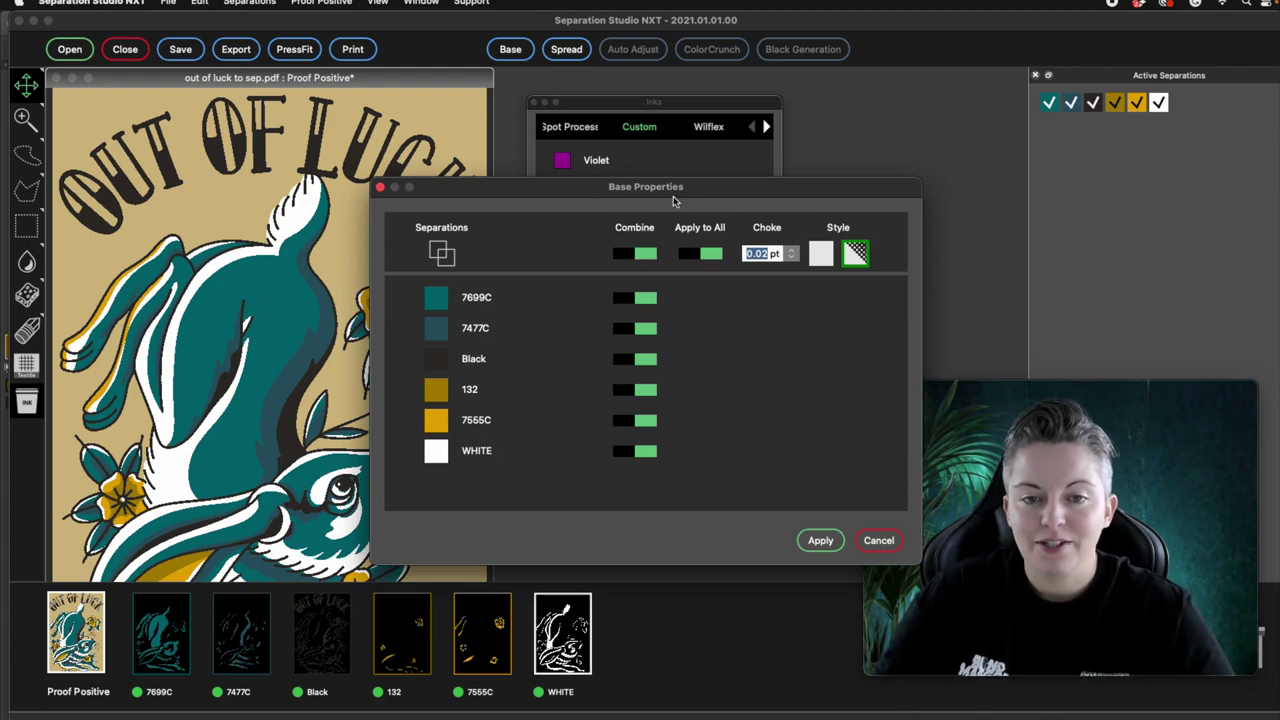
drag(675, 191, 670, 120)
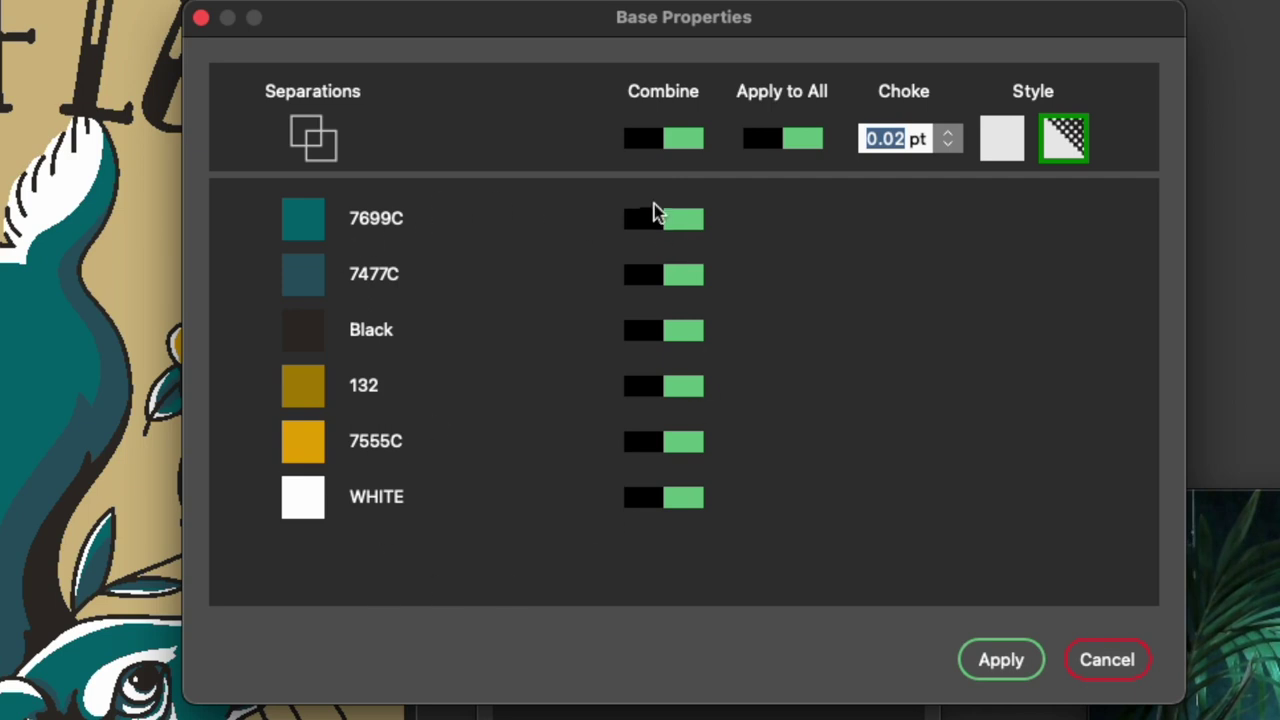
click(641, 222)
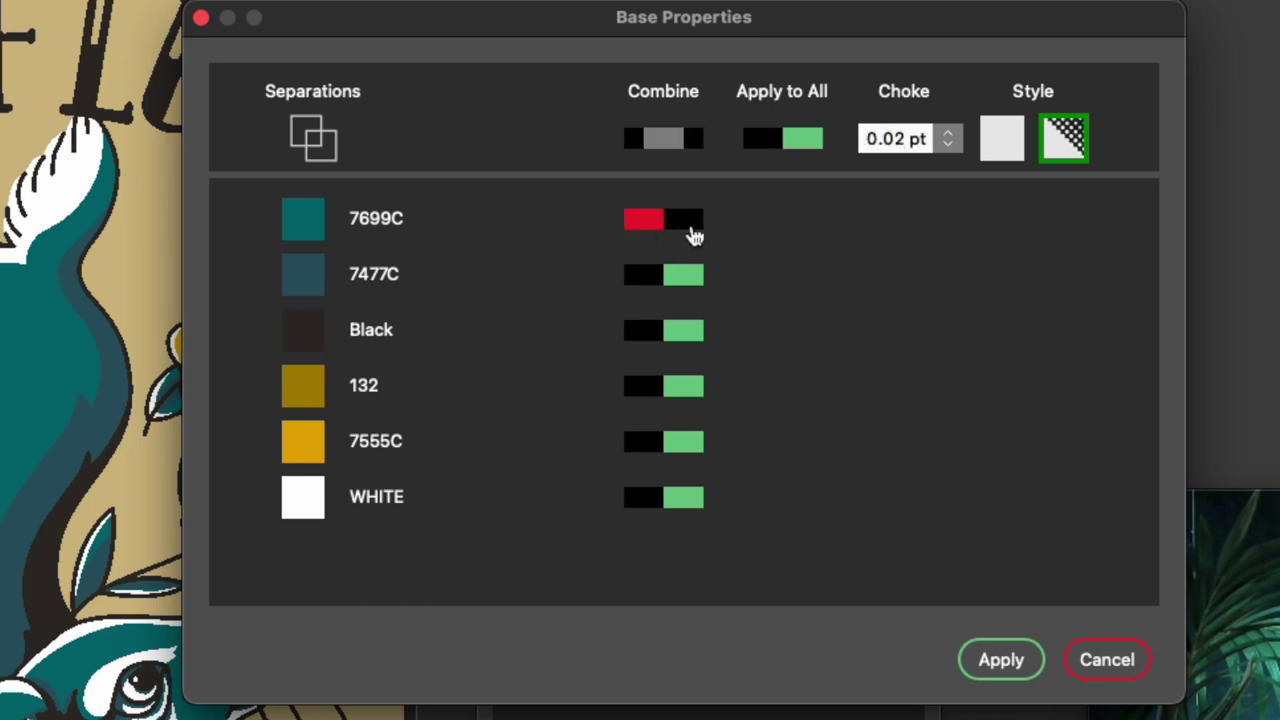
click(688, 226)
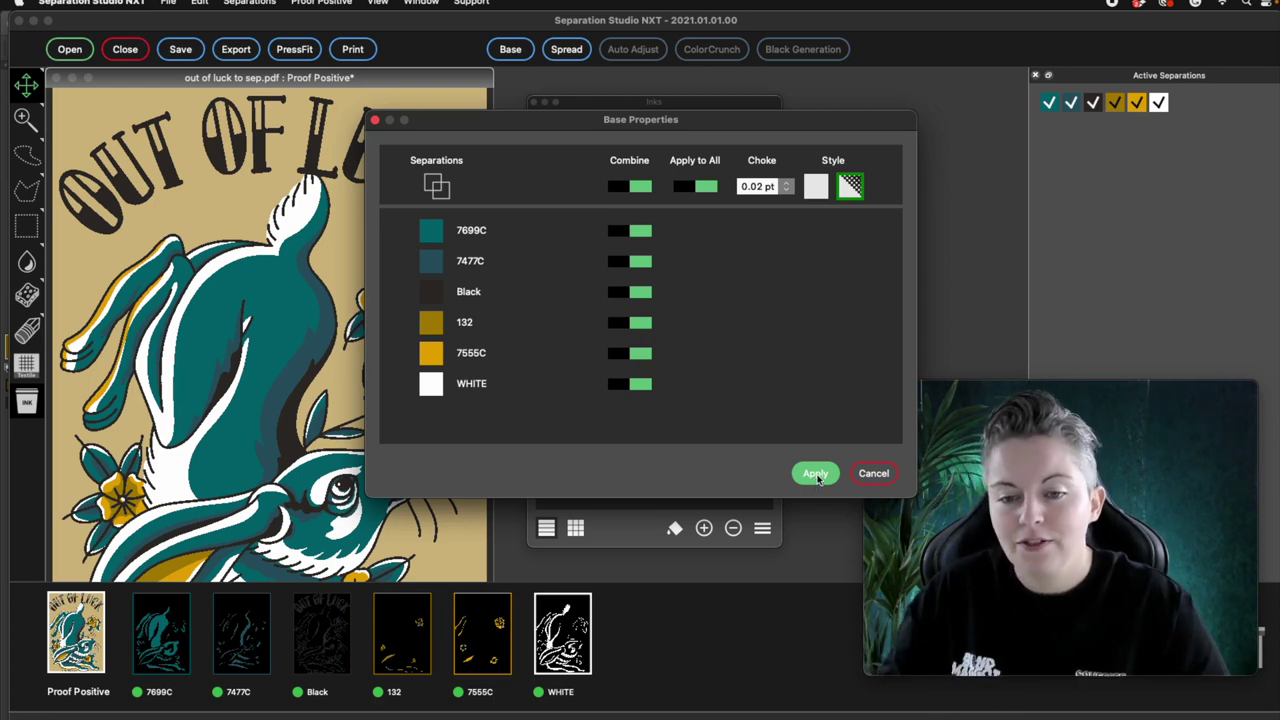
click(816, 475)
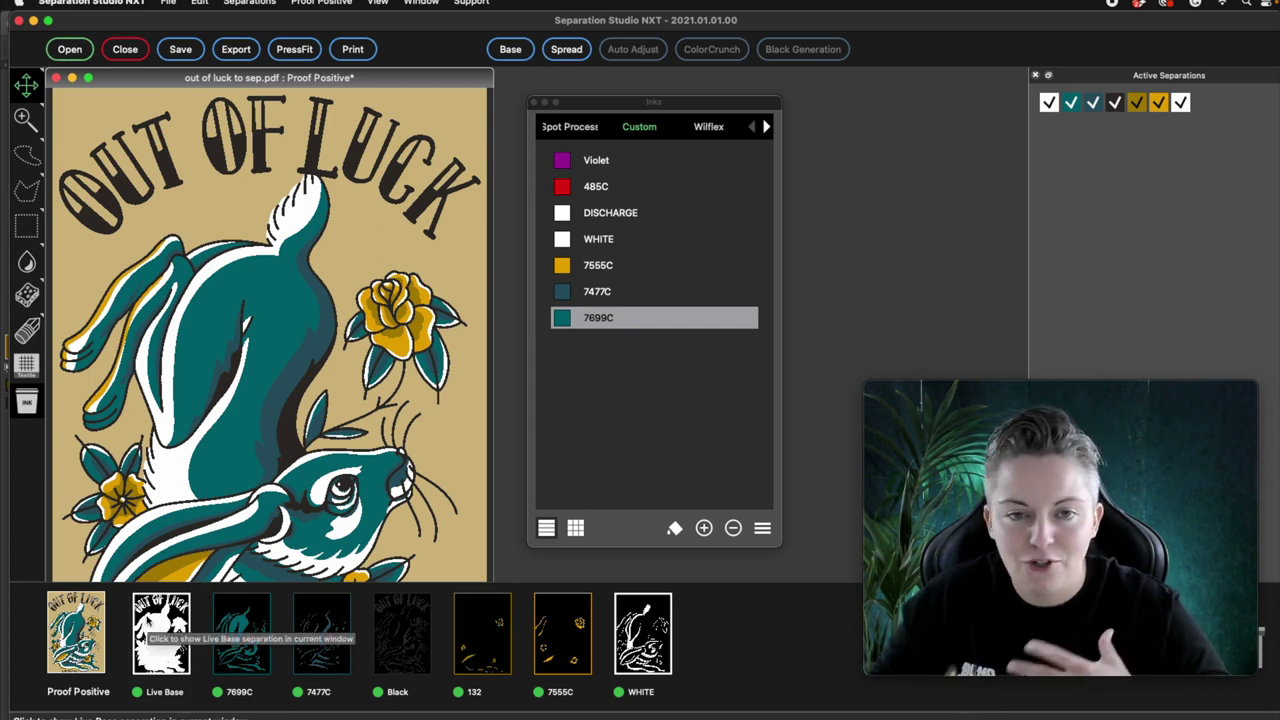
View the Live Base separation on its own, then drag it out of the thumbnail strip to delete it.
click(168, 628)
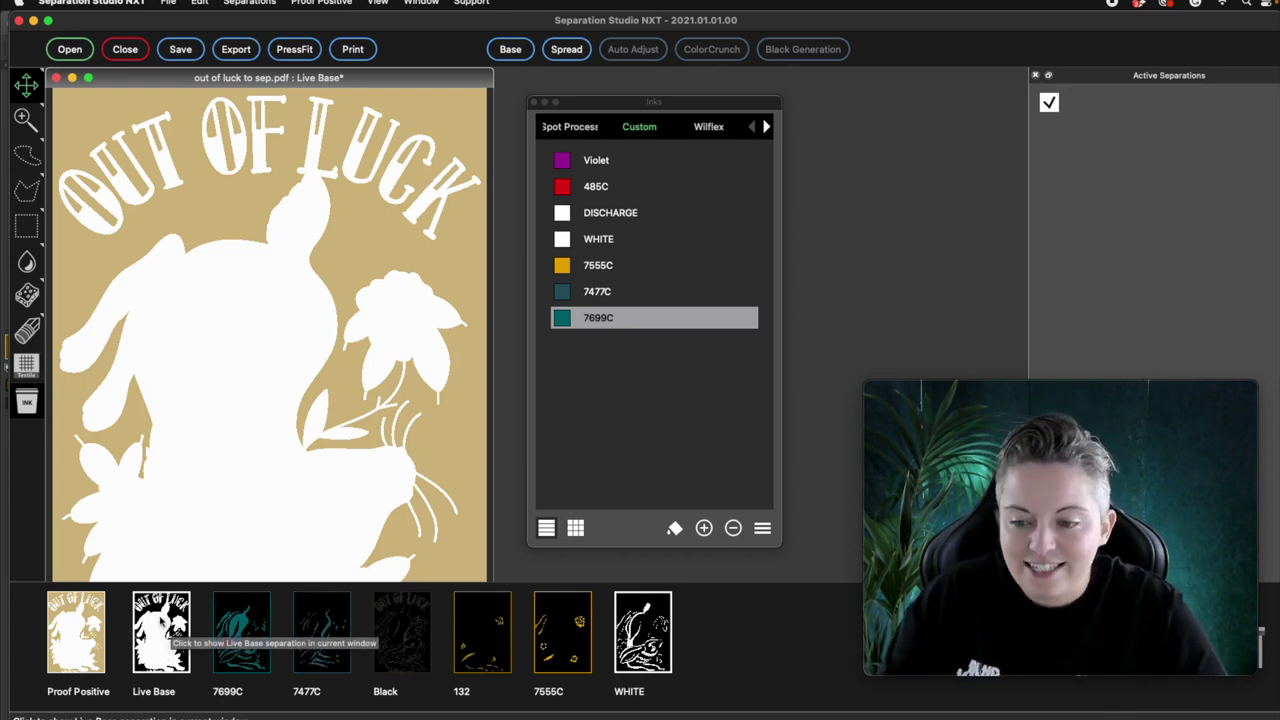
drag(158, 630, 1263, 652)
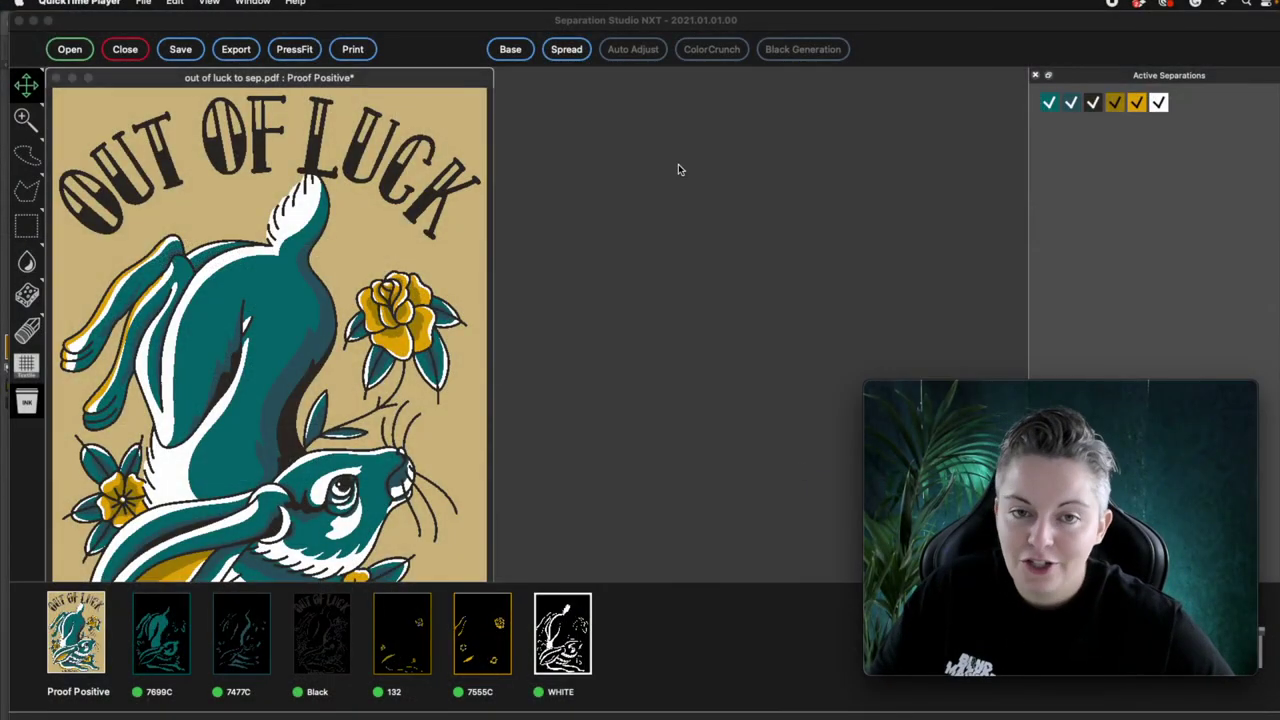
click(572, 53)
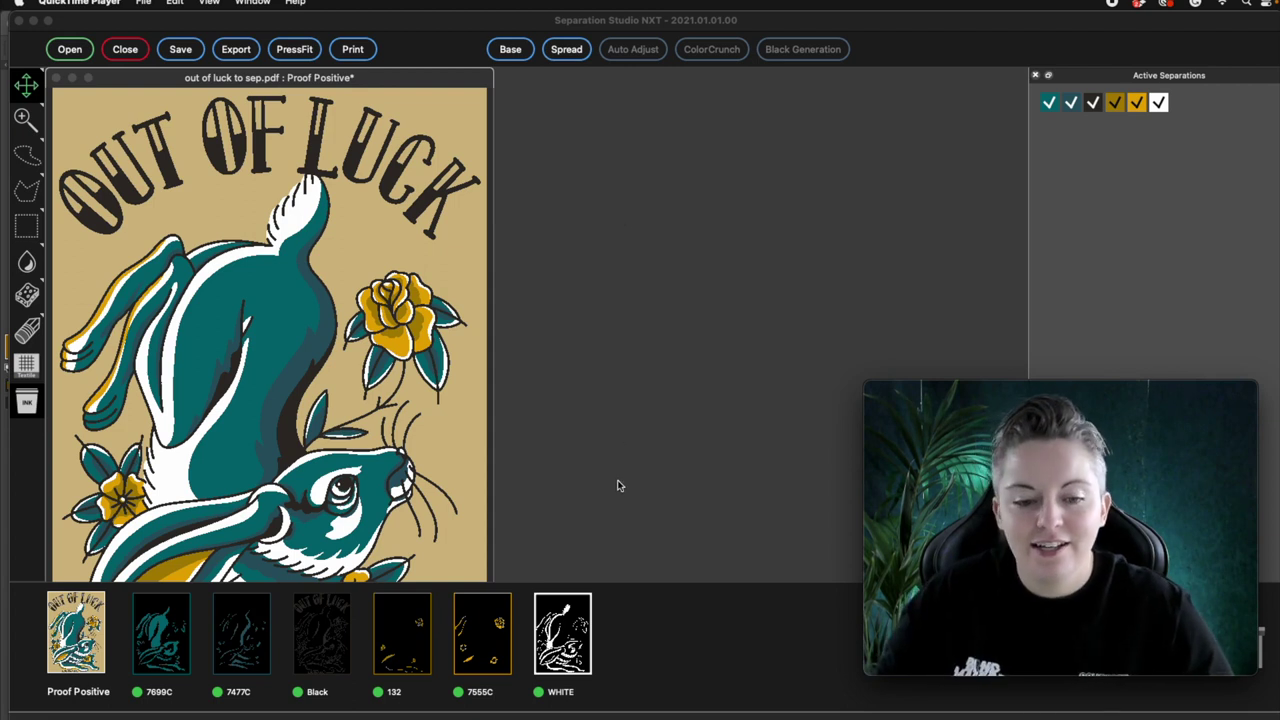
Open Press Fit and set the press back to 6 screens after trying 4 and 2.
click(295, 50)
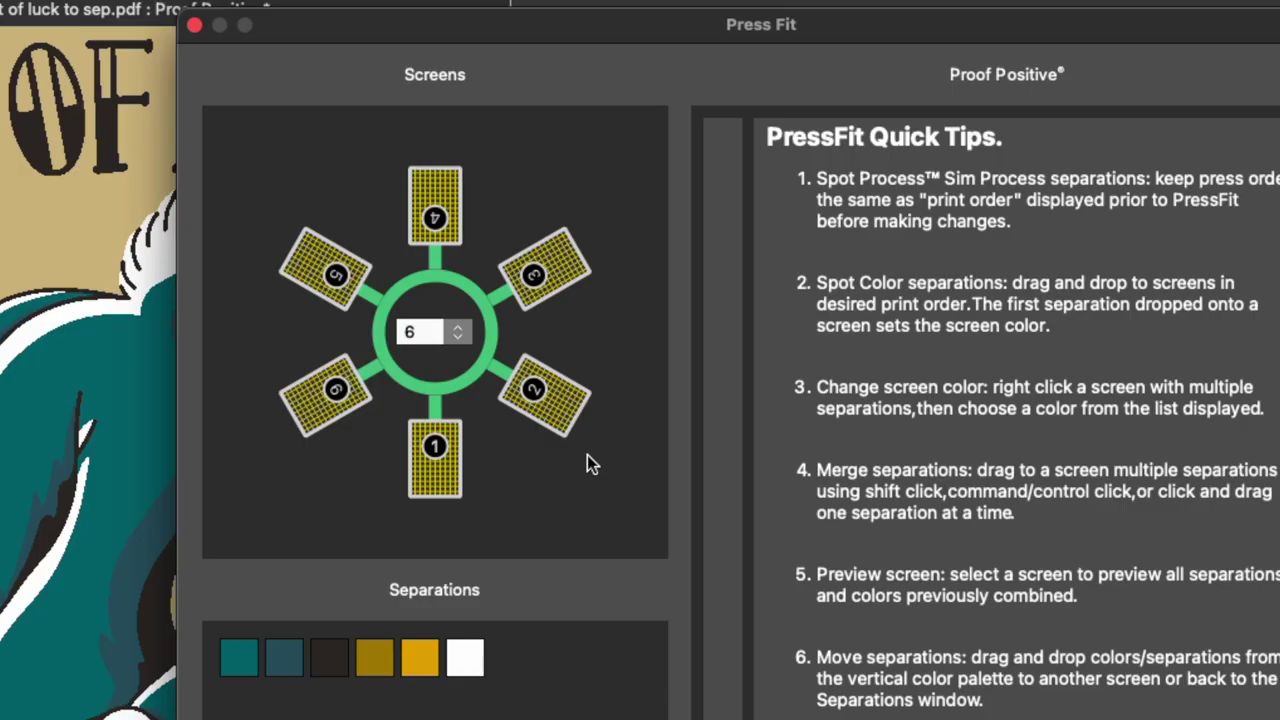
double_click(460, 337)
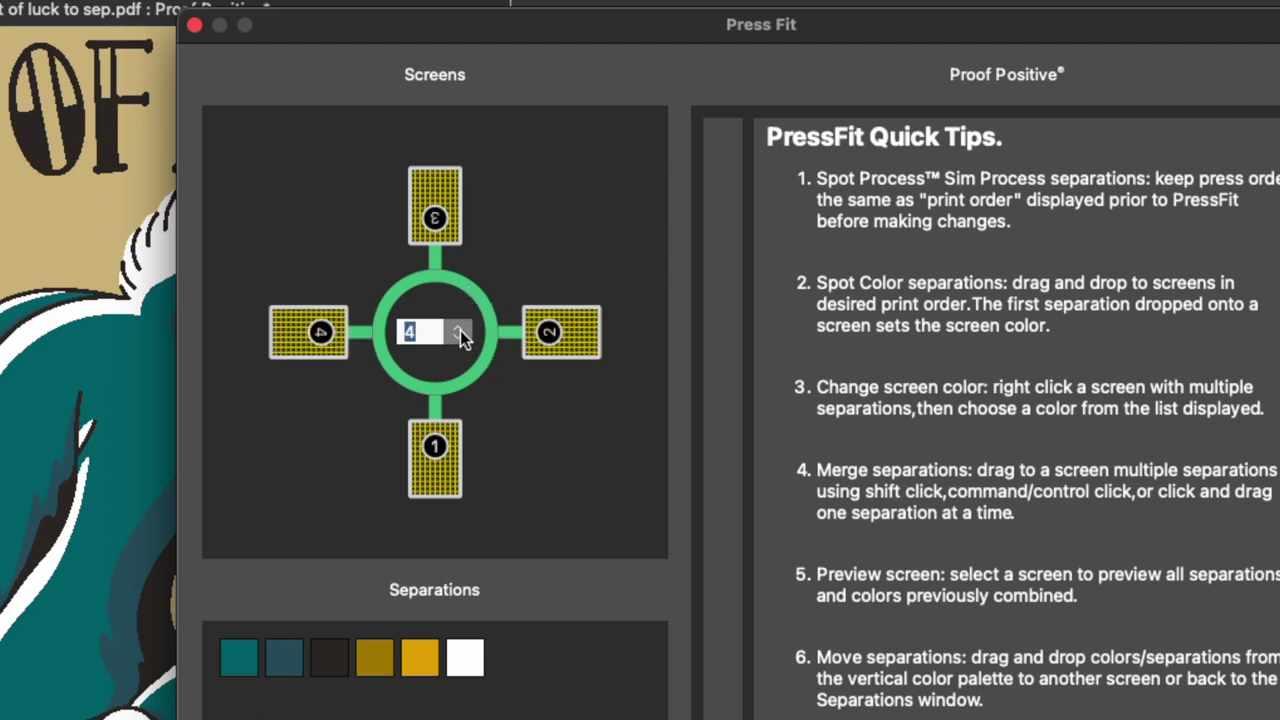
double_click(462, 343)
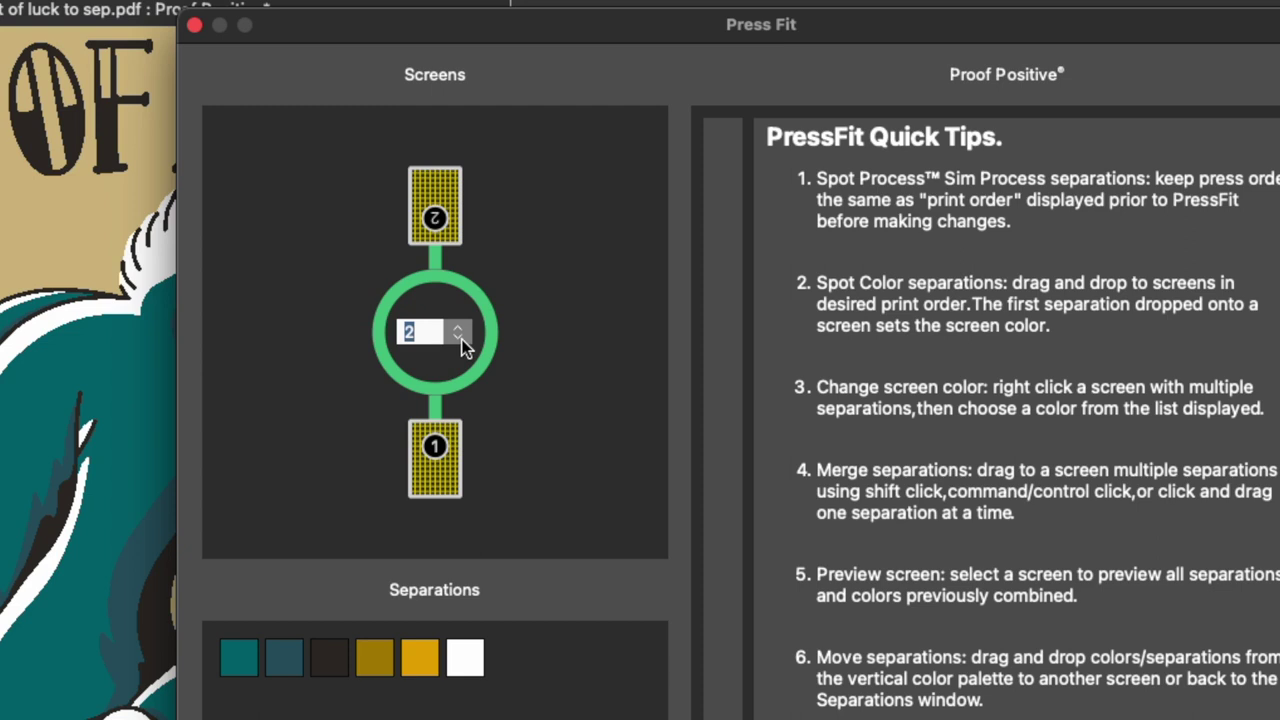
double_click(460, 330)
double_click(460, 330)
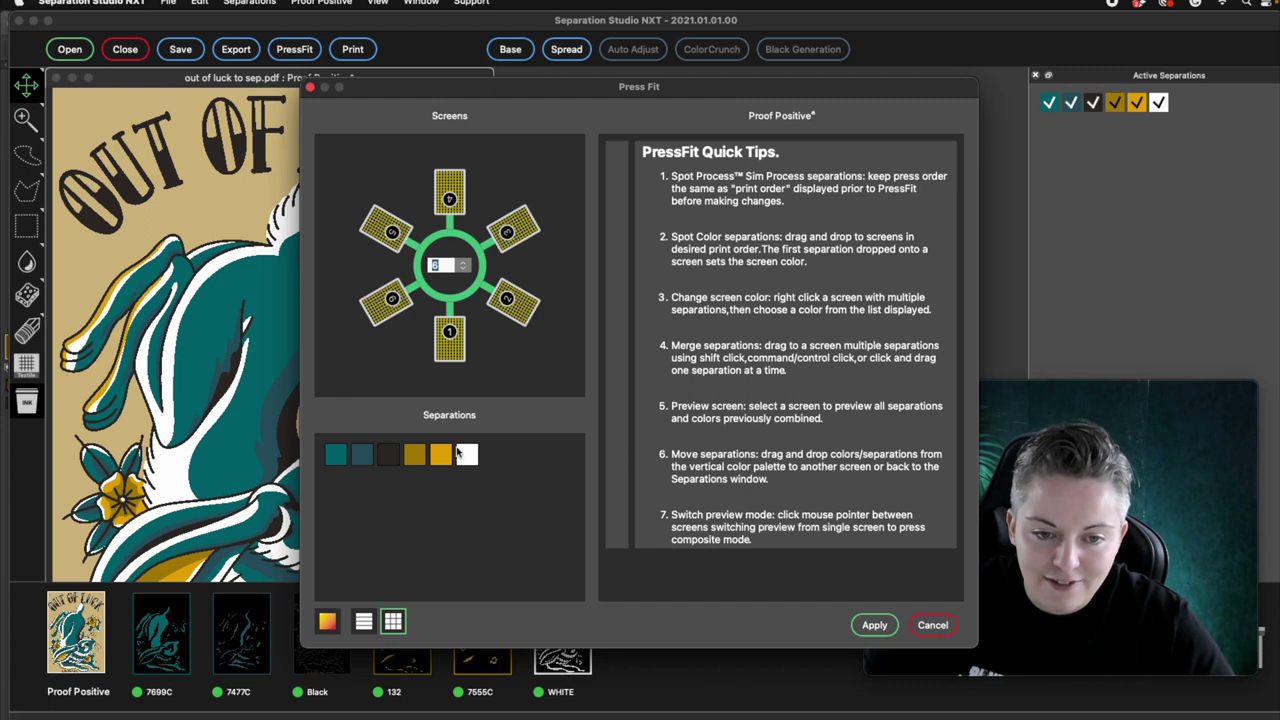
Assign WHITE, 7555C, 132, 7477C, 7699C and Black to screens 1 through 6.
drag(460, 455, 452, 345)
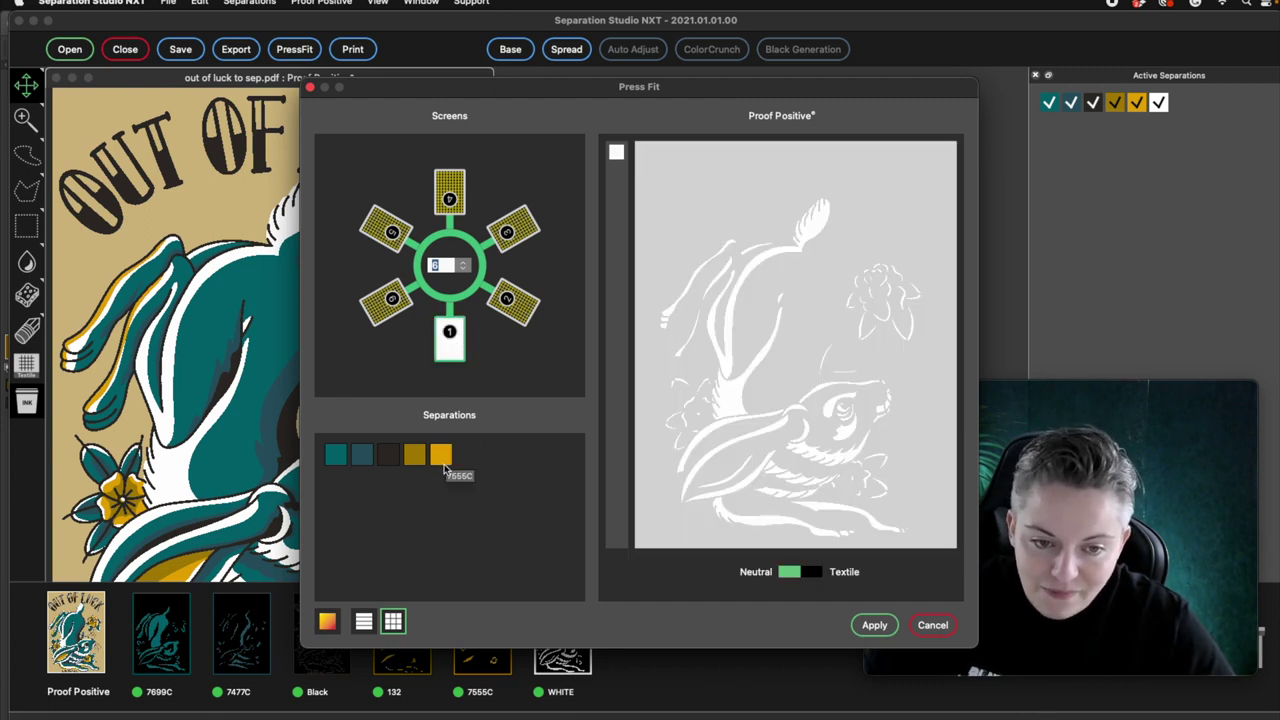
drag(440, 463, 520, 315)
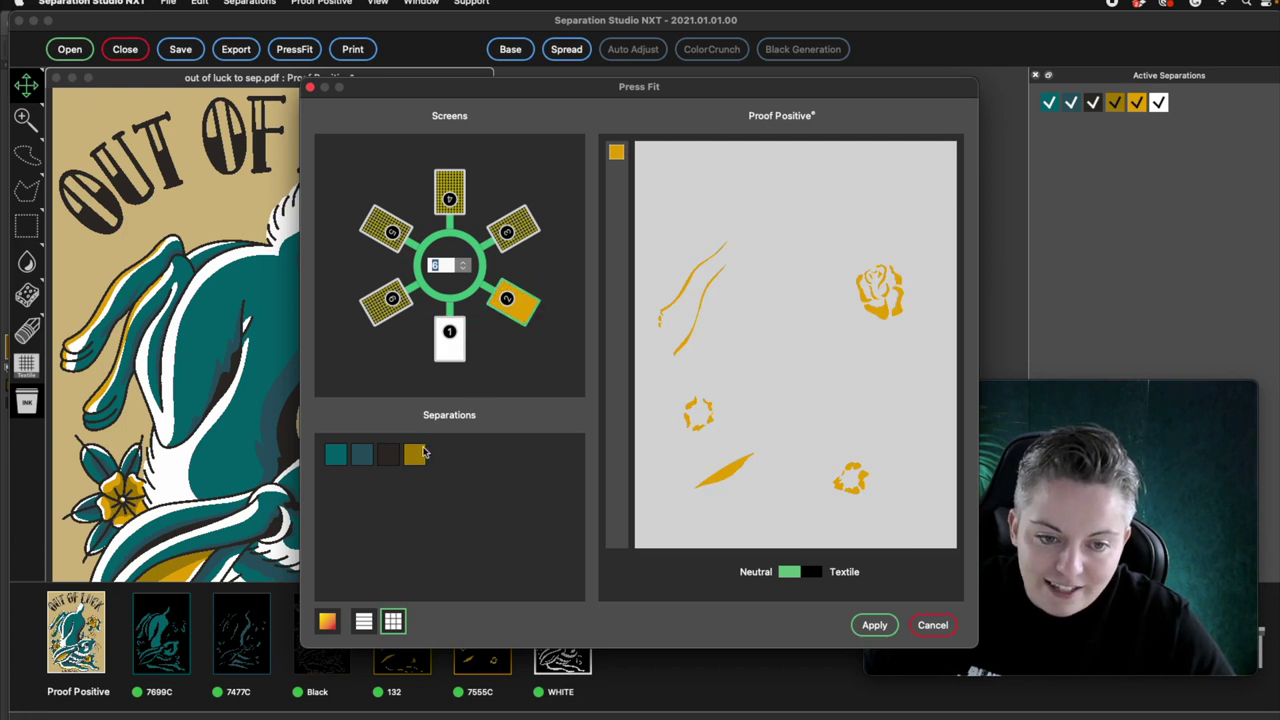
drag(423, 453, 522, 235)
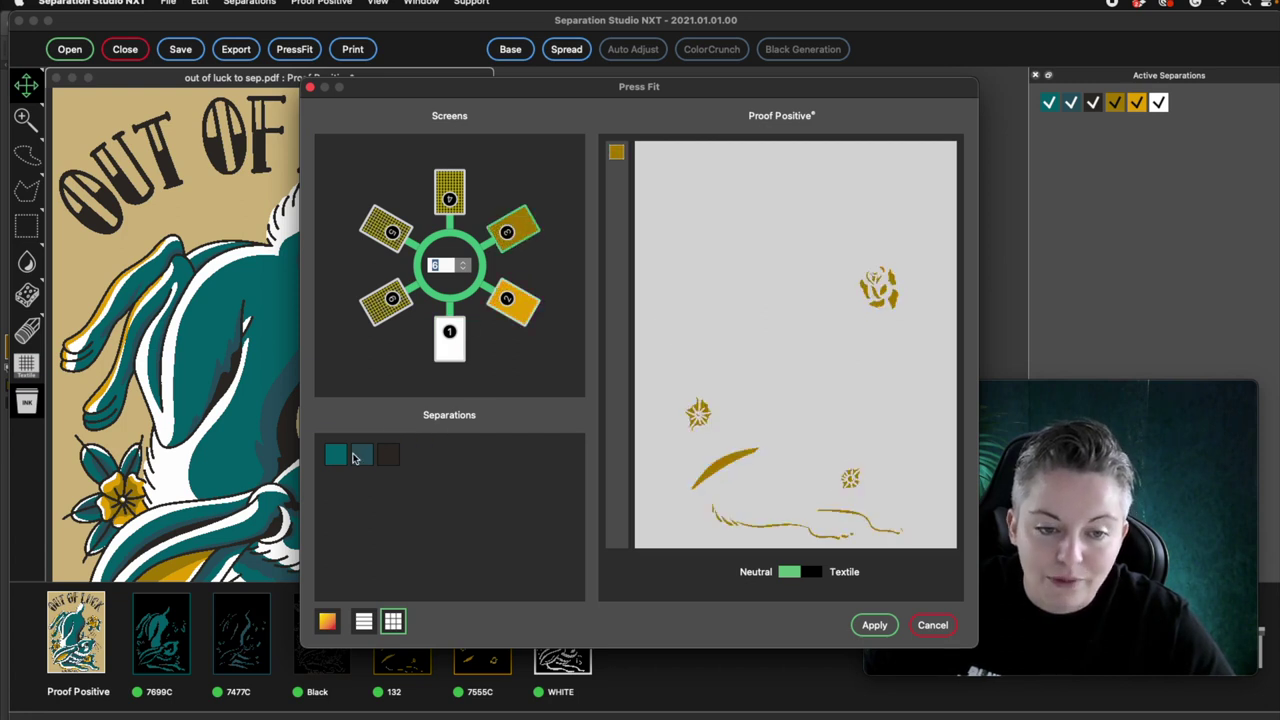
drag(358, 460, 449, 200)
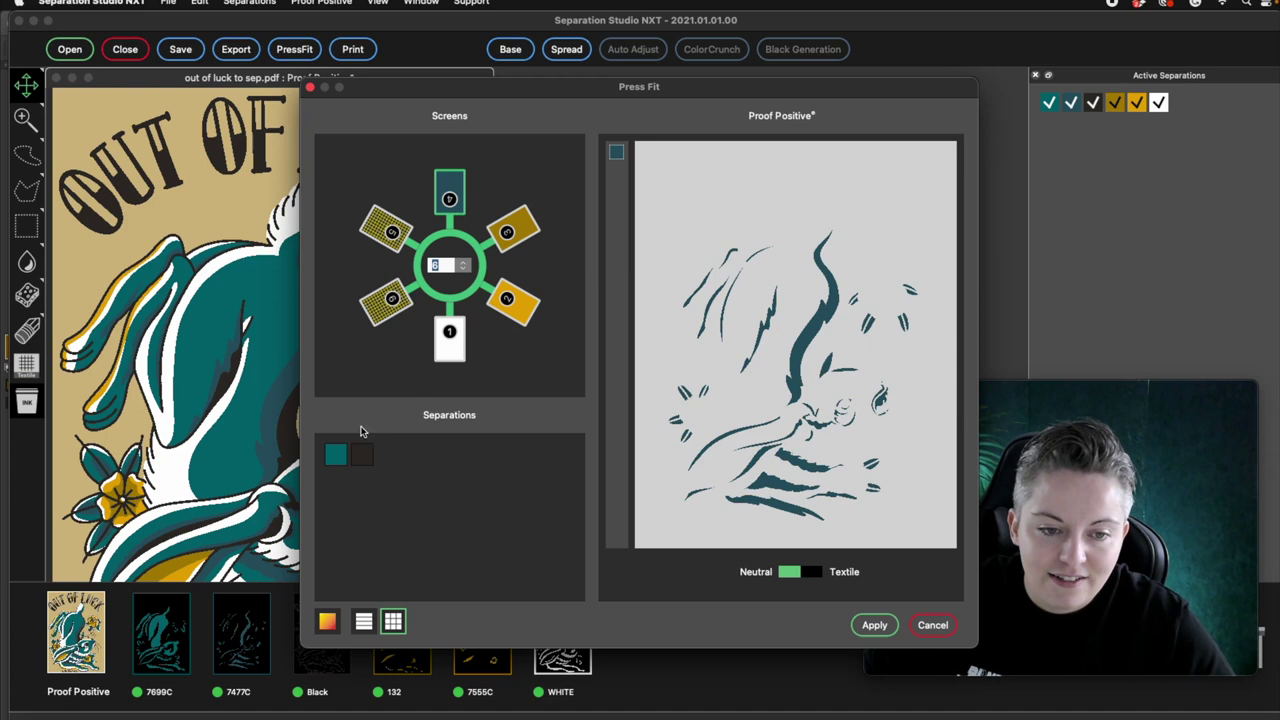
drag(334, 459, 390, 236)
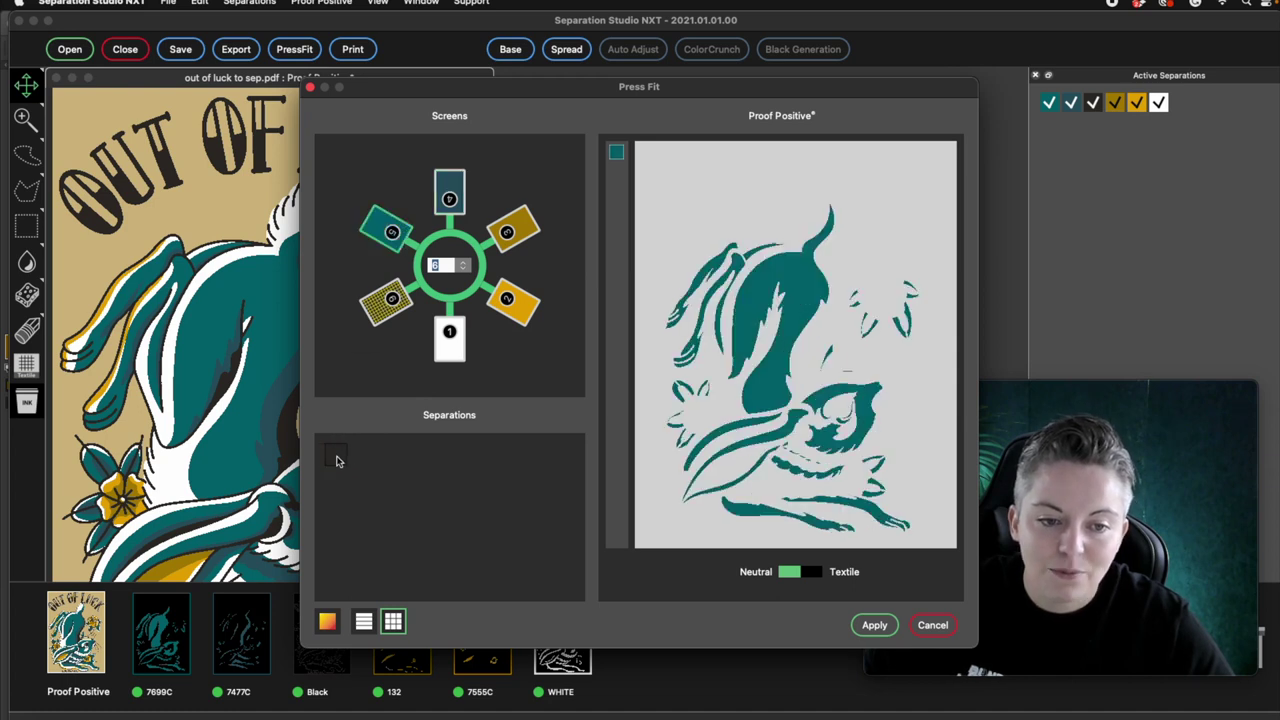
drag(336, 460, 389, 302)
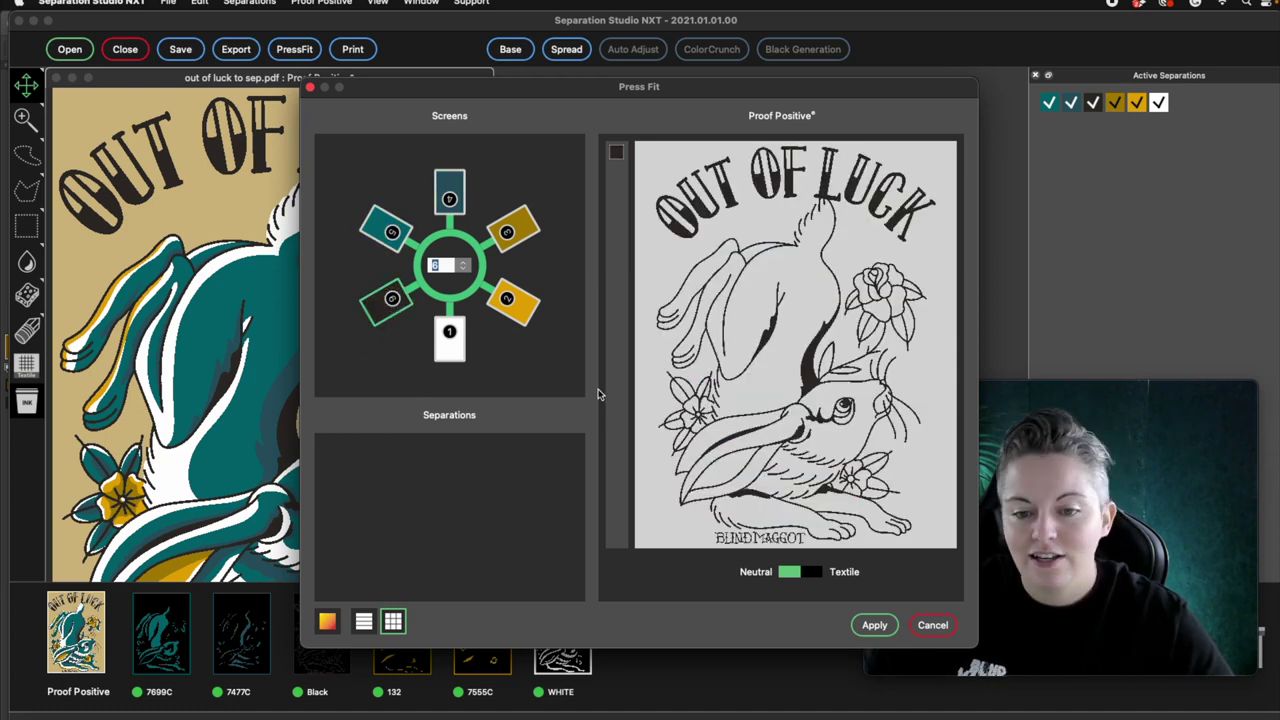
Set the proof preview to the textile background after comparing it with neutral.
click(812, 573)
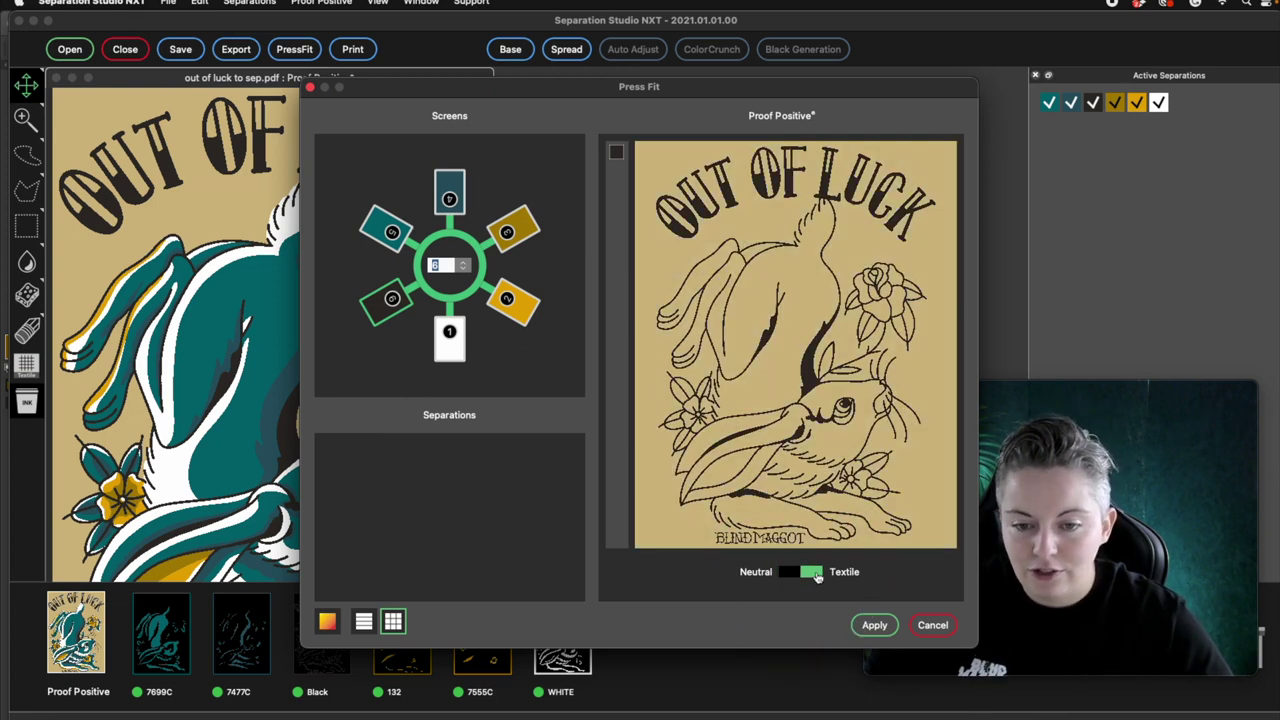
click(792, 580)
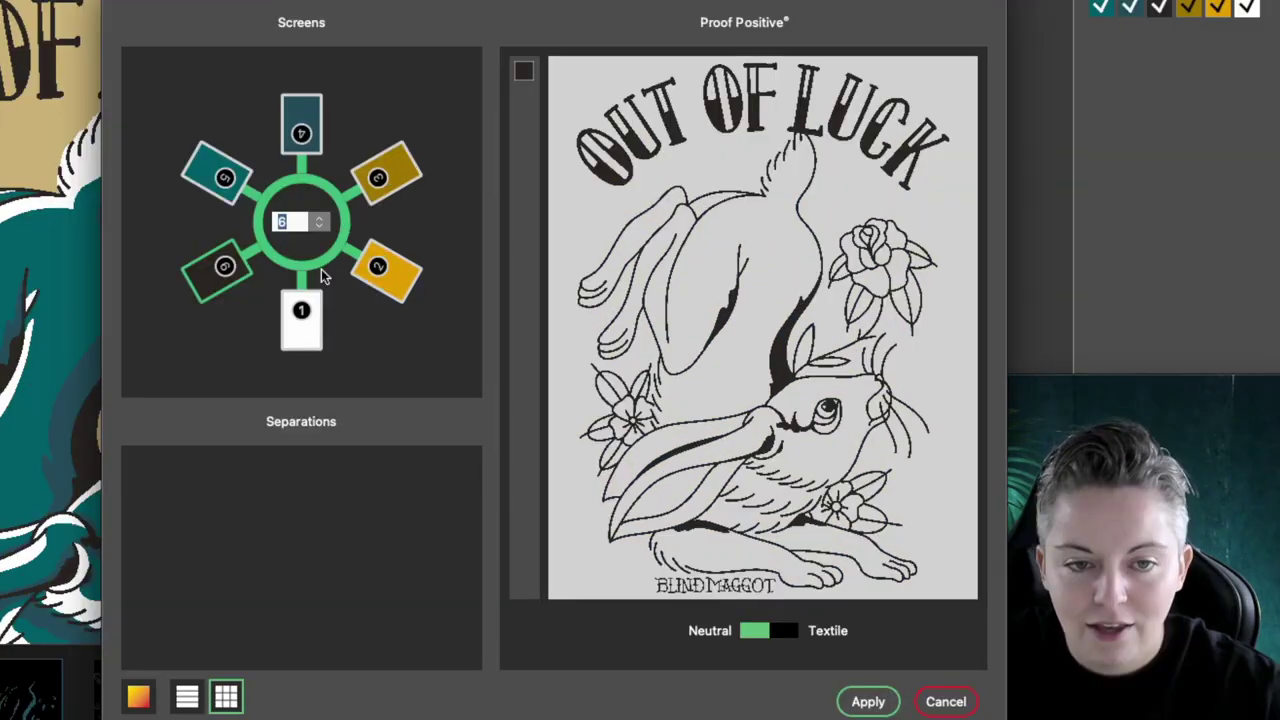
click(792, 632)
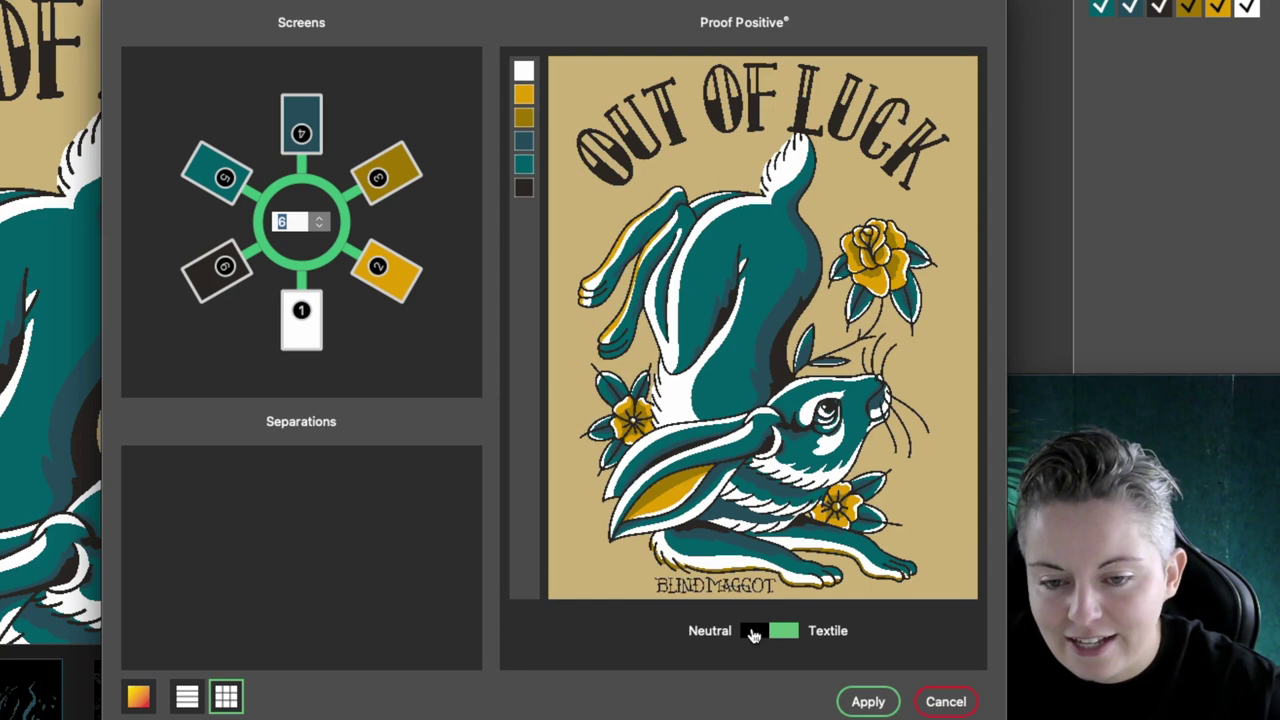
click(754, 636)
click(788, 634)
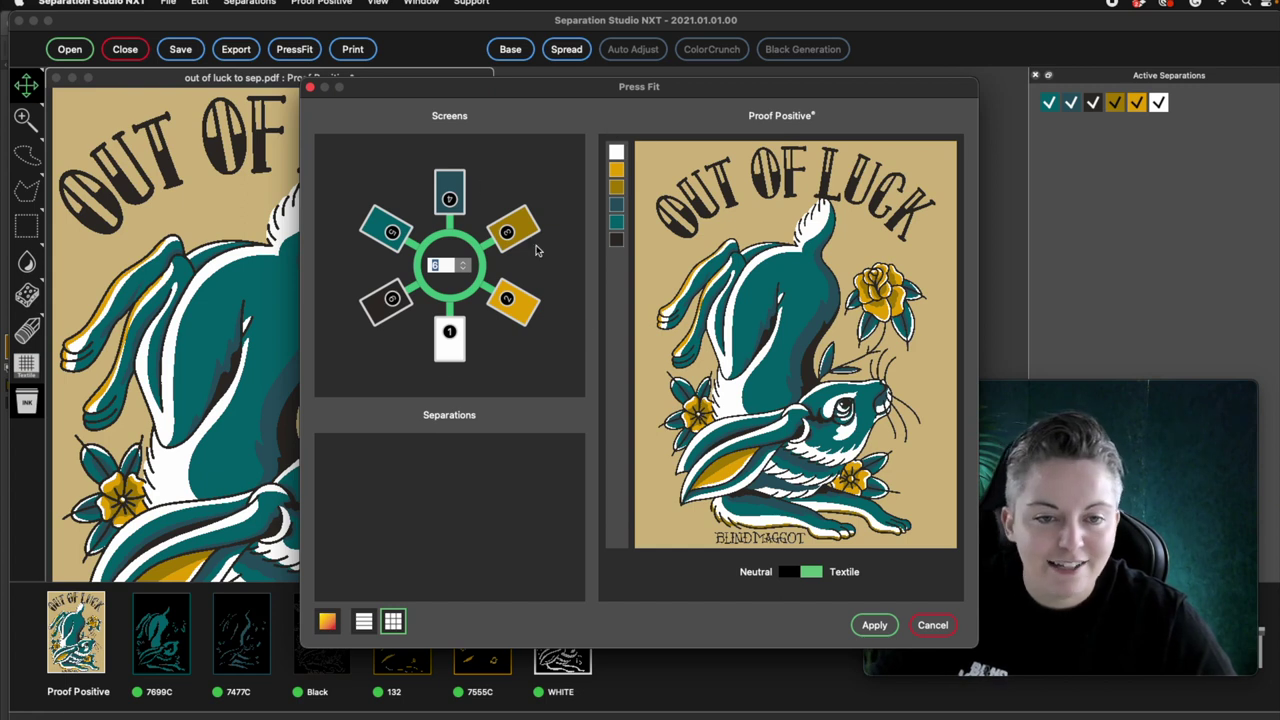
Confirm the press order, then apply a 0.5 pt spread to all six separations.
click(874, 625)
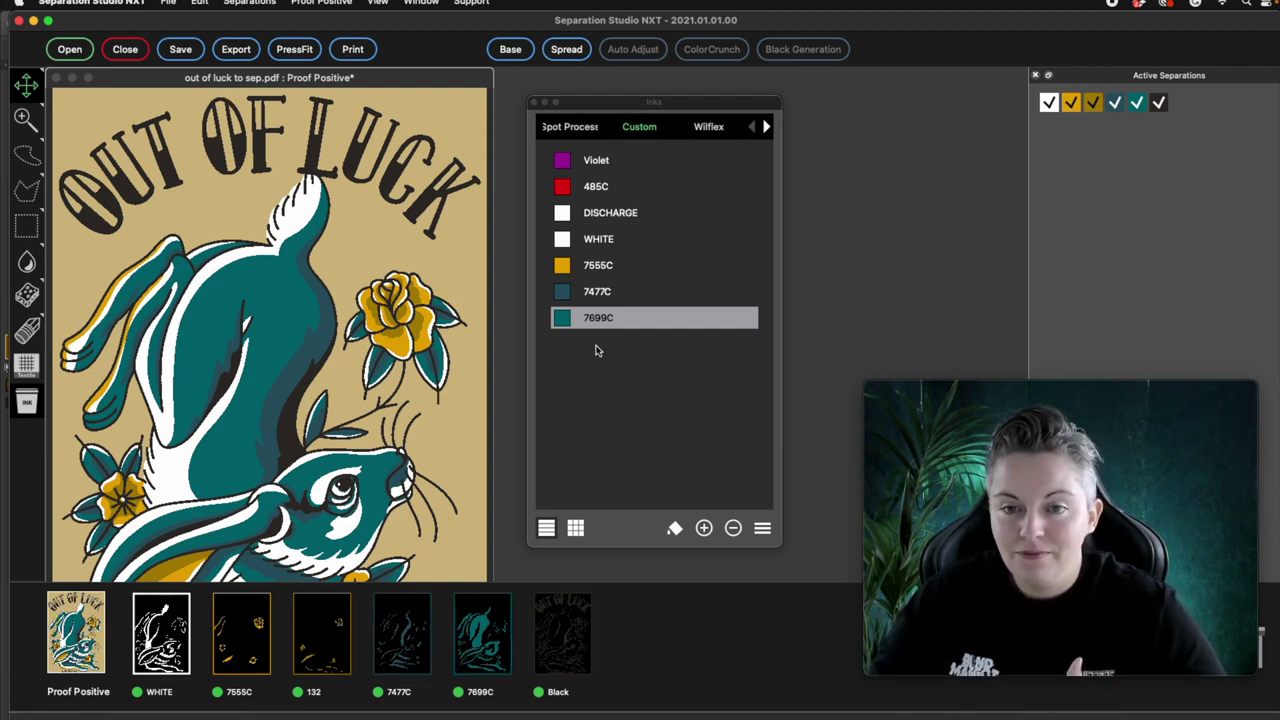
click(562, 51)
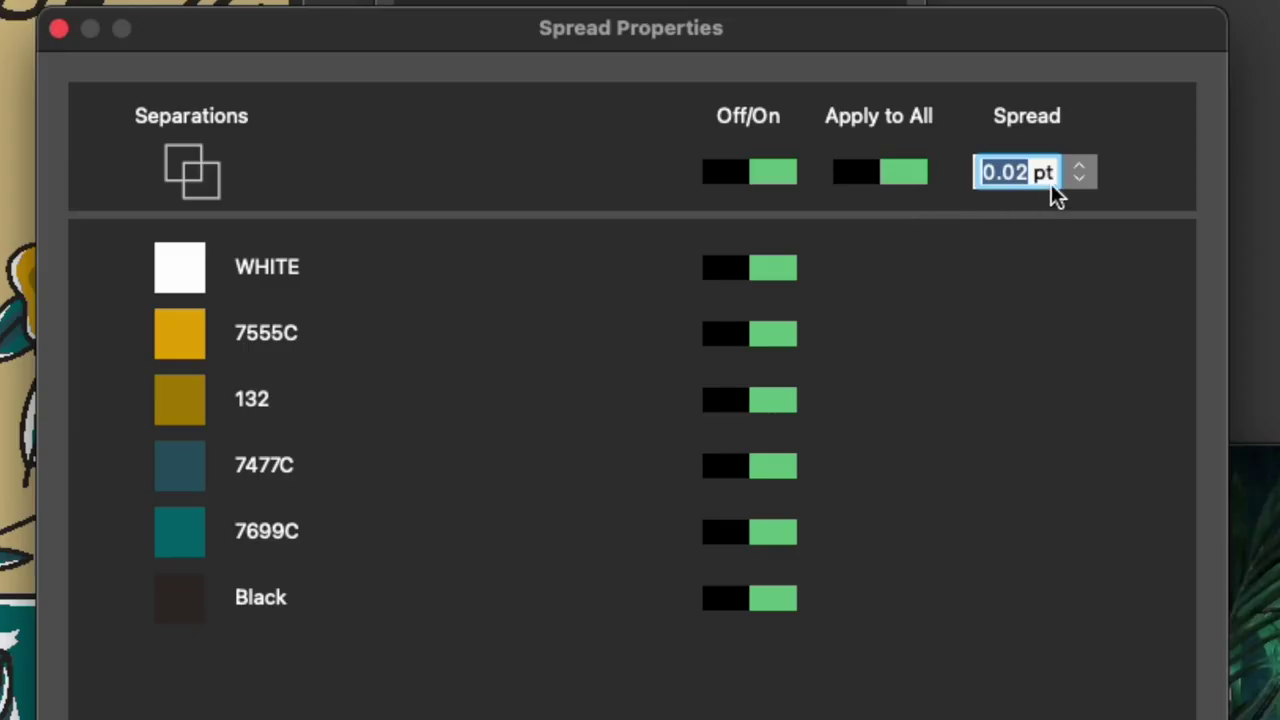
click(1025, 176)
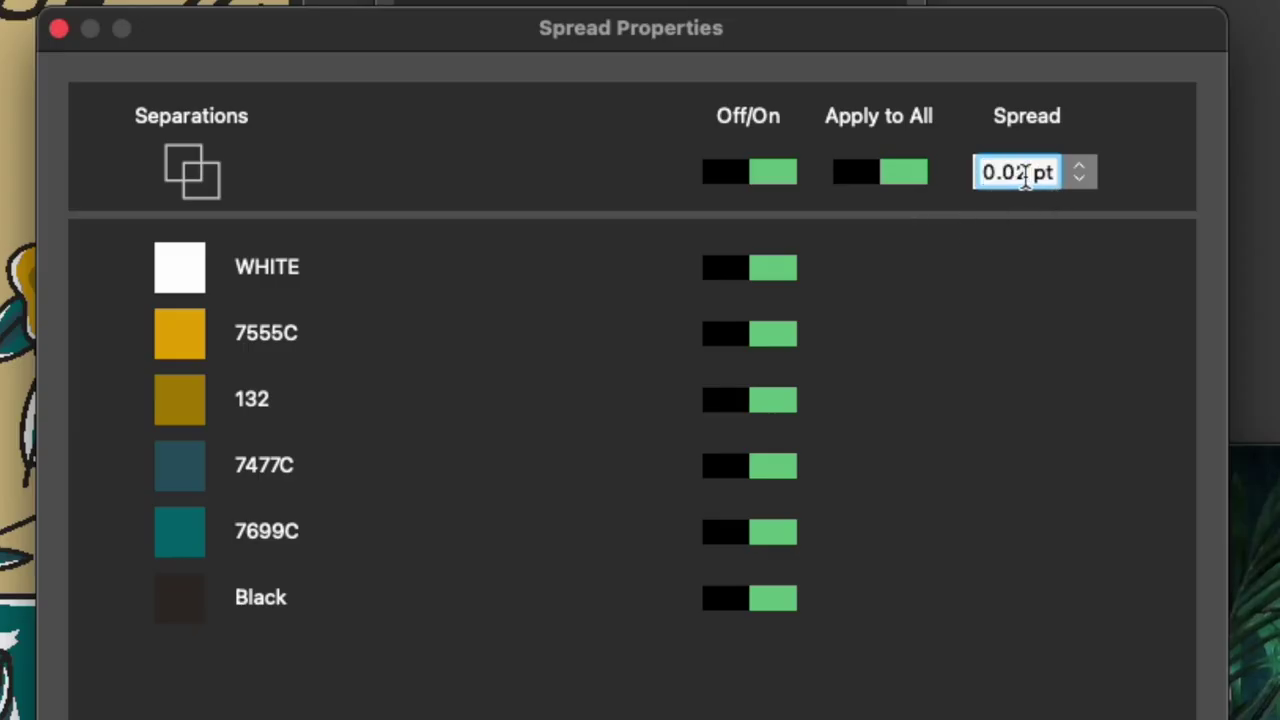
key(BackSpace)
key(BackSpace)
key(BackSpace)
text(.5)
key(Return)
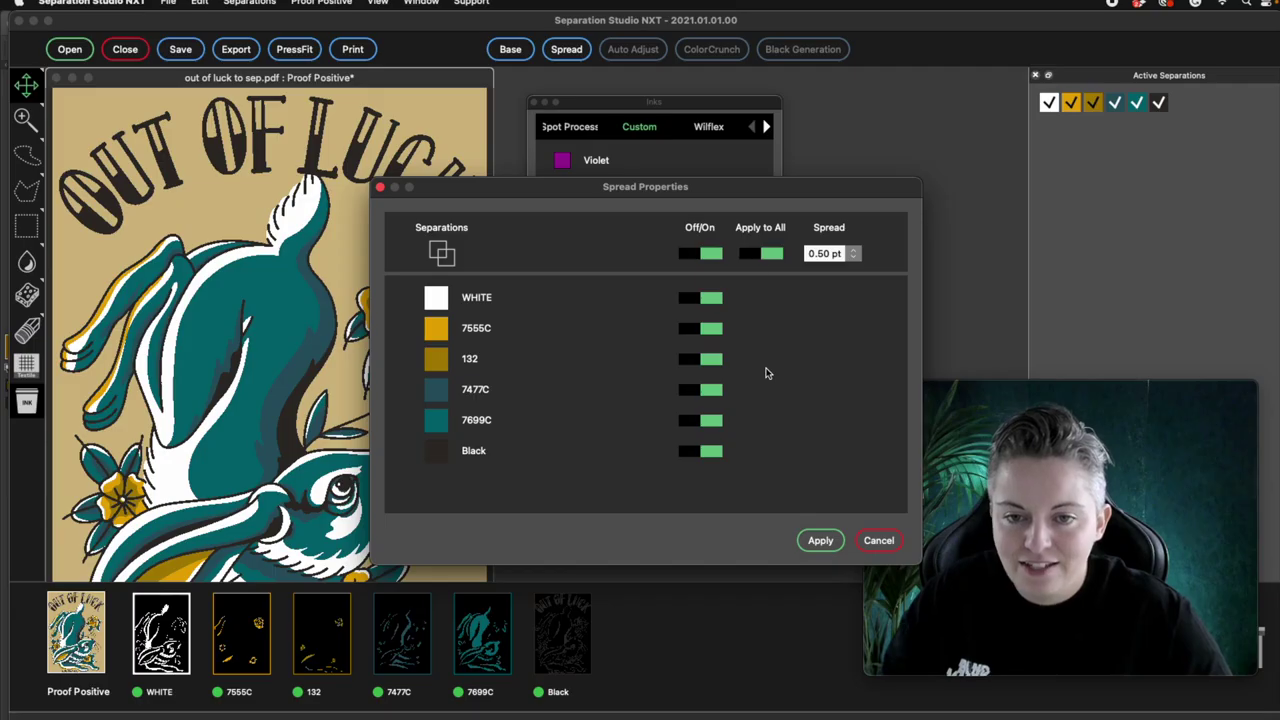
click(820, 547)
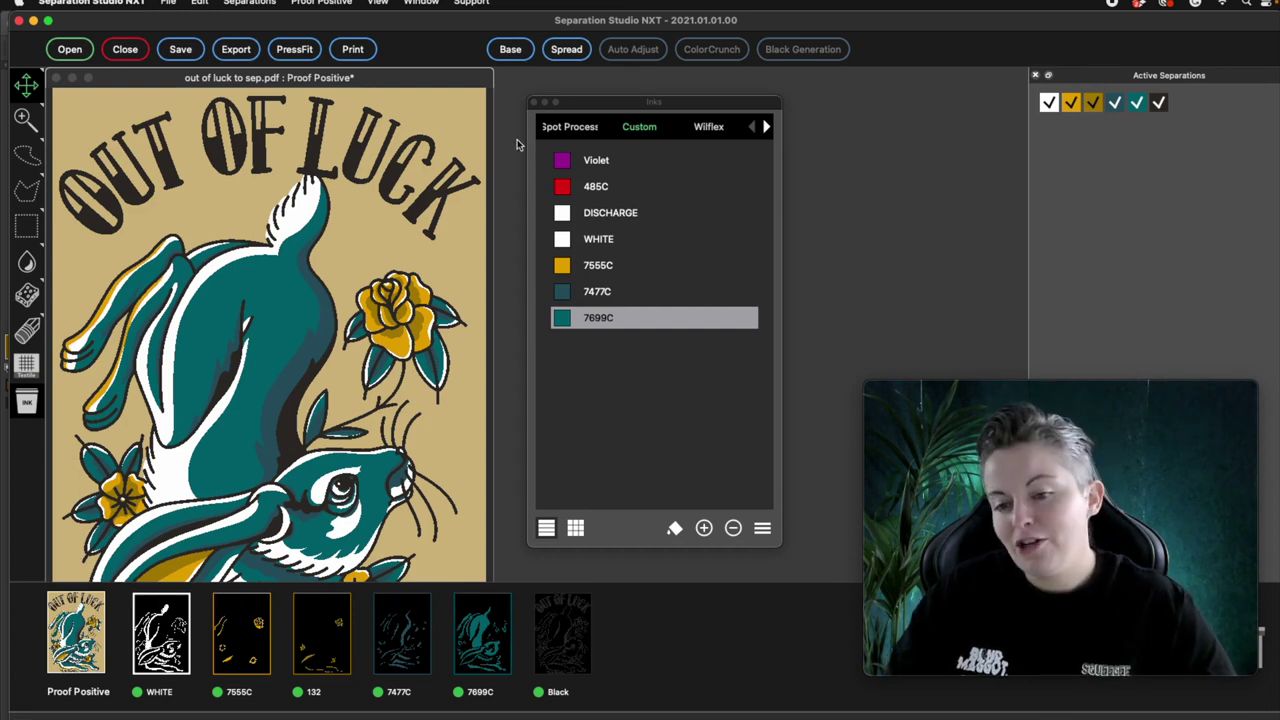
Apply a 2 pt spread to the separations.
click(567, 50)
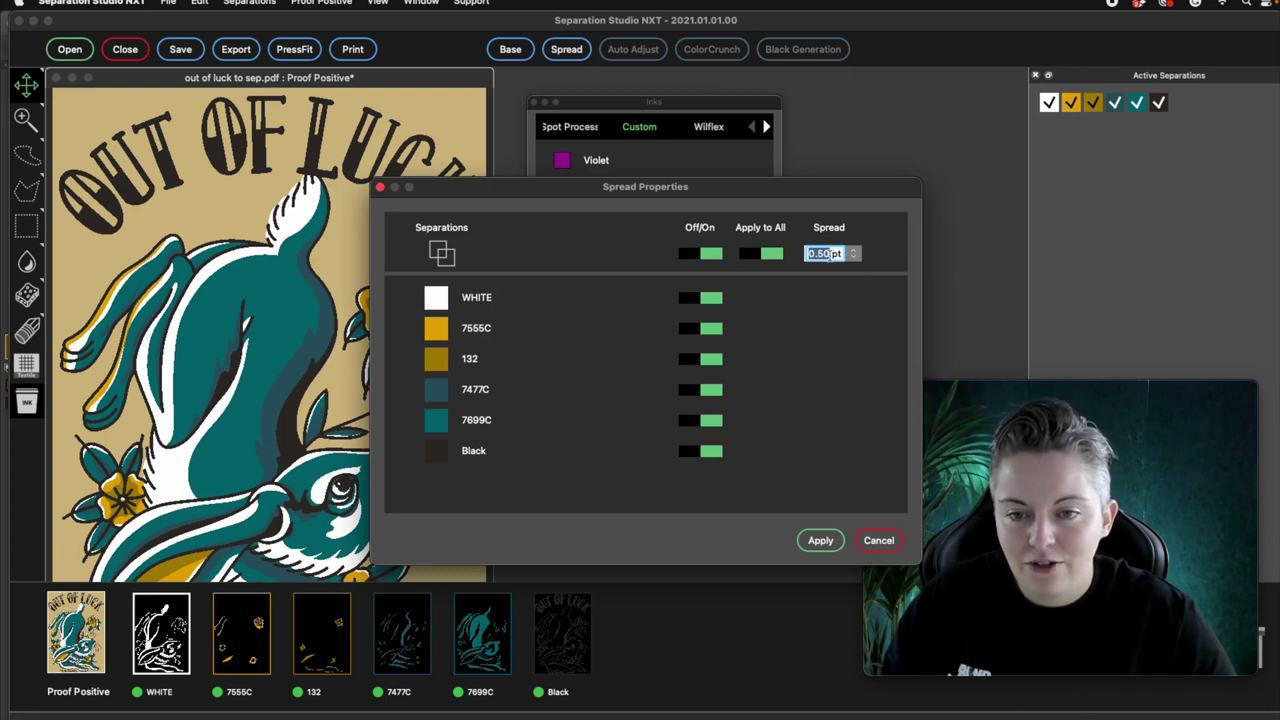
text(2)
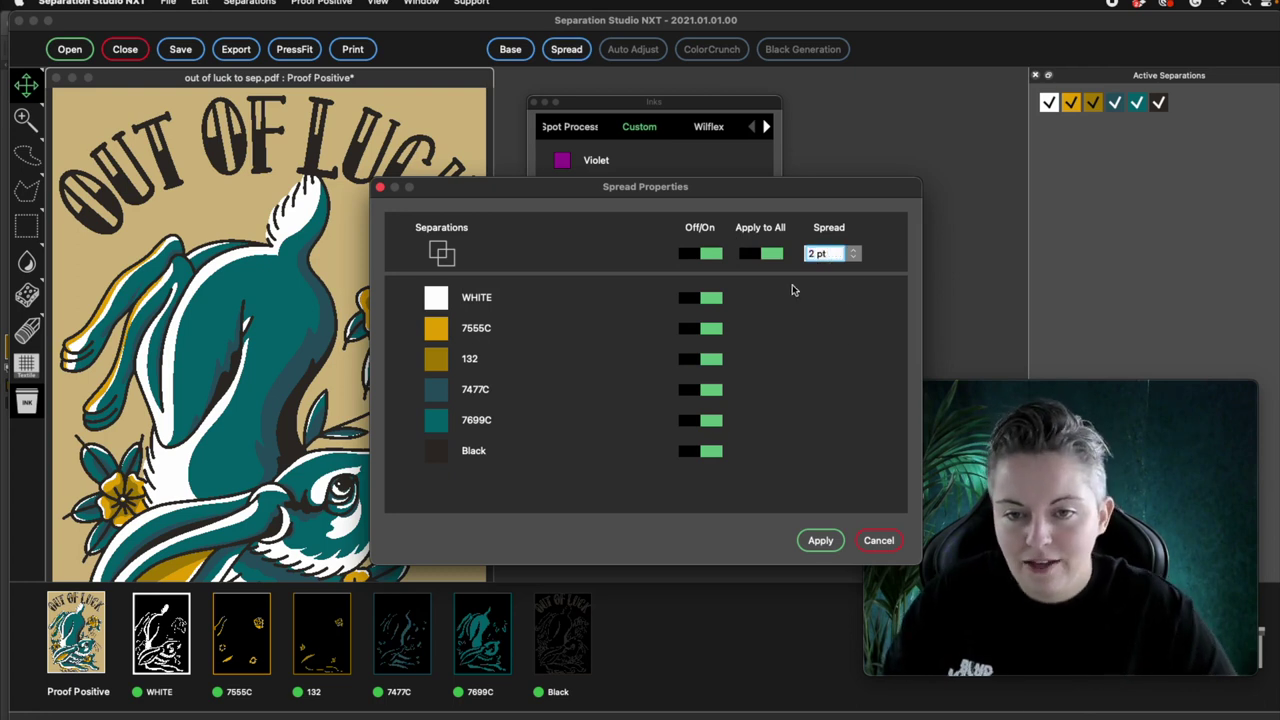
click(818, 541)
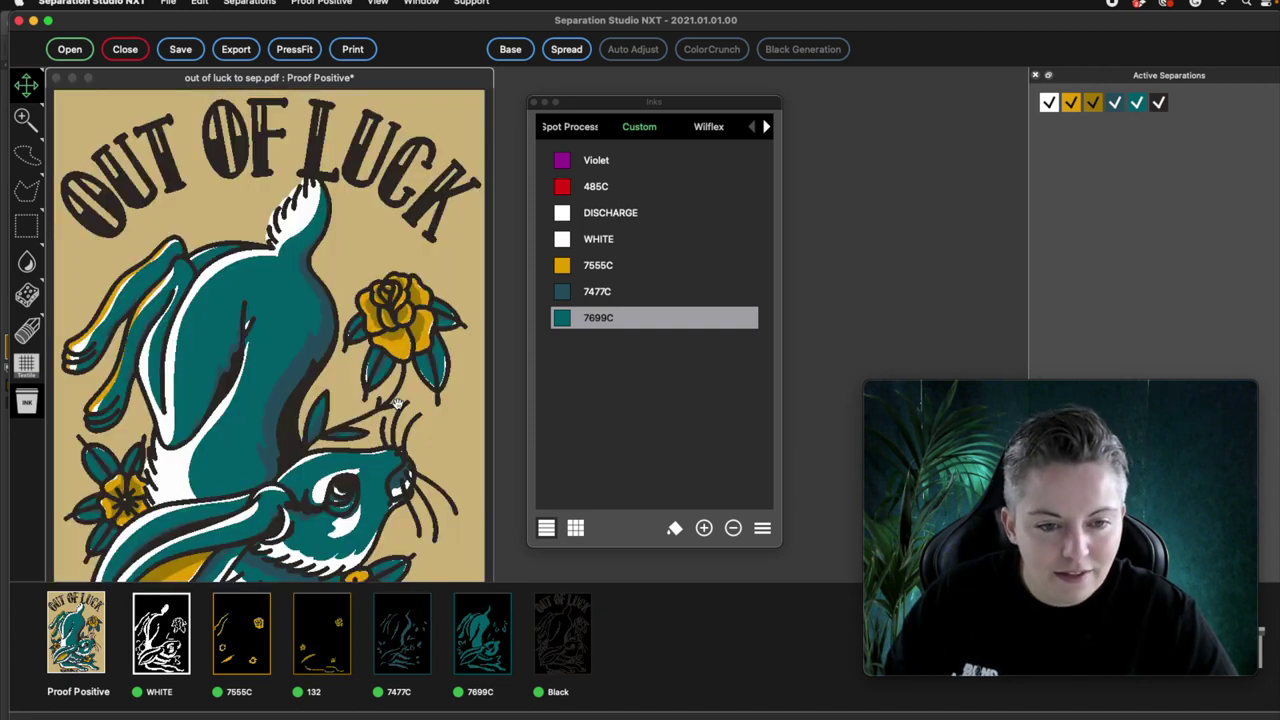
Change the spread back to 0.5 pt and apply it.
click(568, 50)
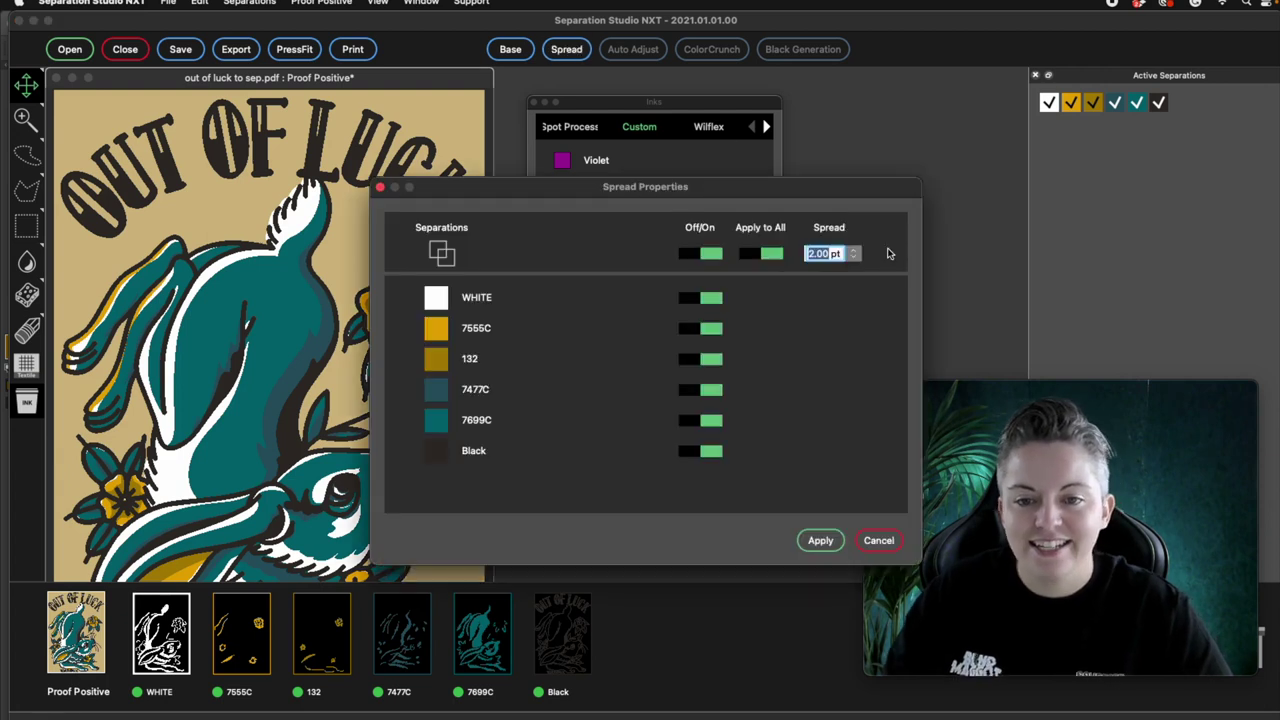
text(0.5)
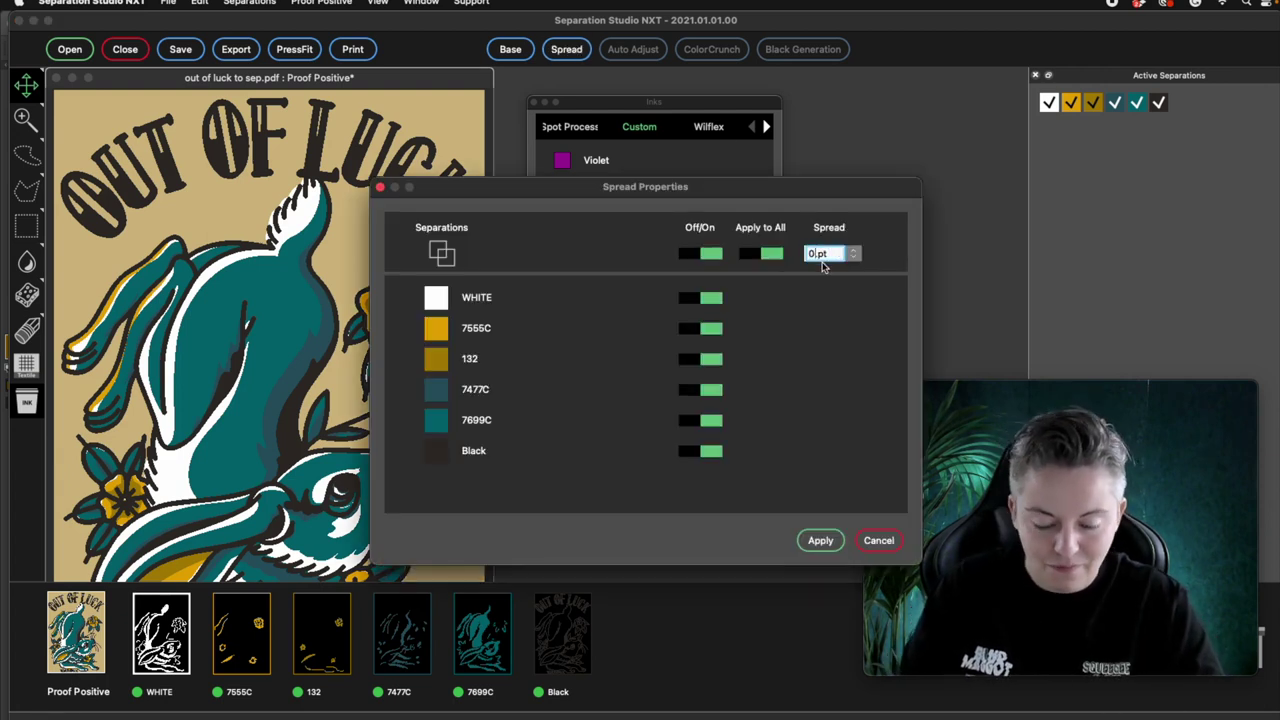
click(820, 540)
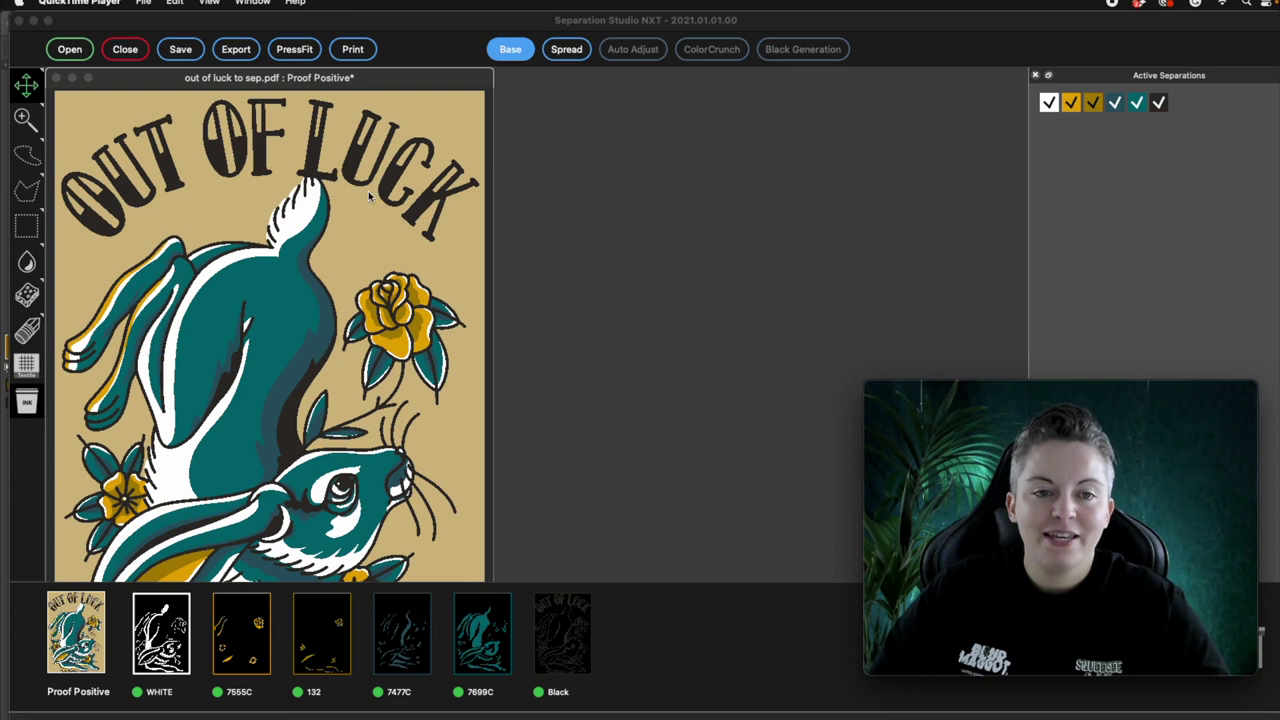
In the Print dialog's Marks and Layout options, choose the Squeegee Templates category.
click(353, 51)
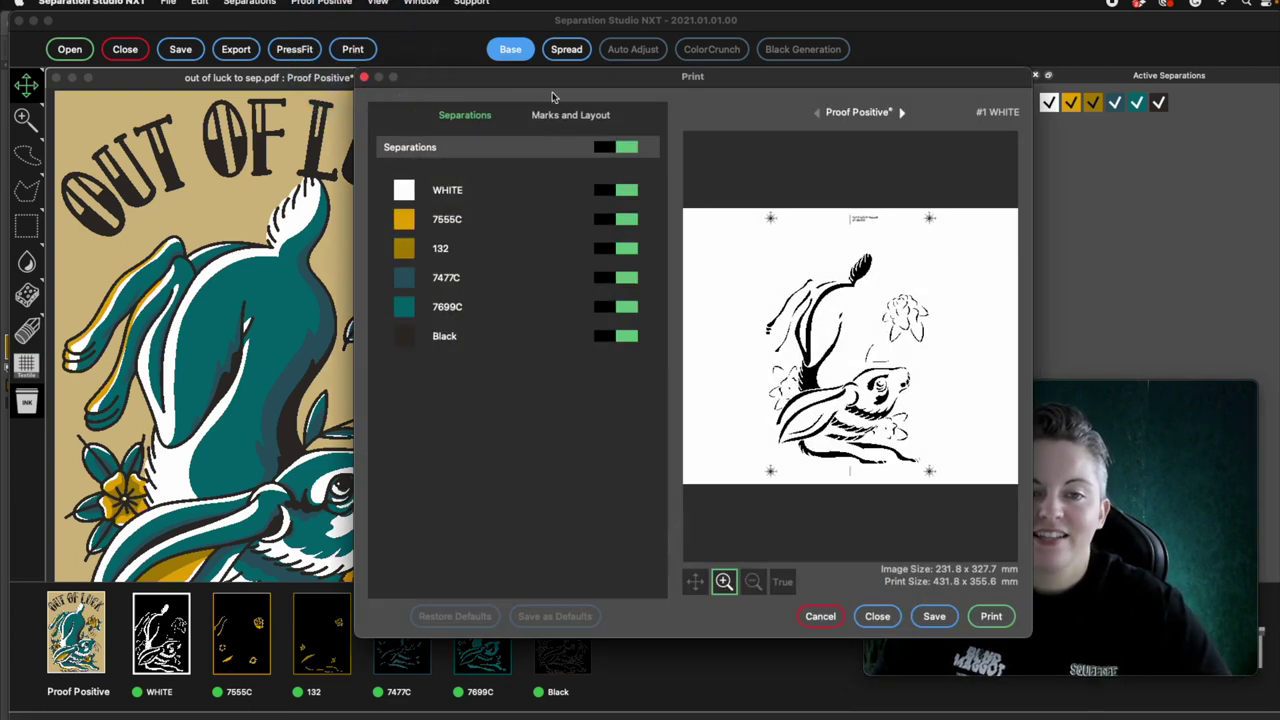
drag(655, 85, 388, 86)
click(304, 122)
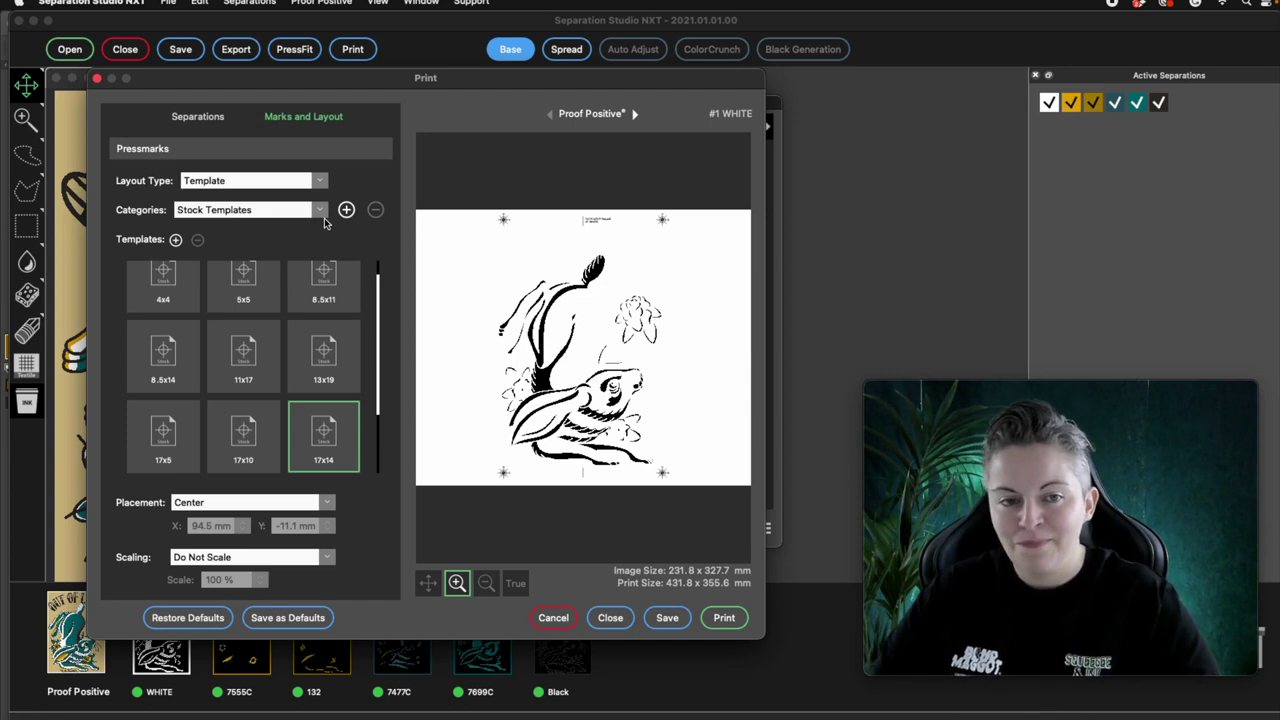
click(279, 208)
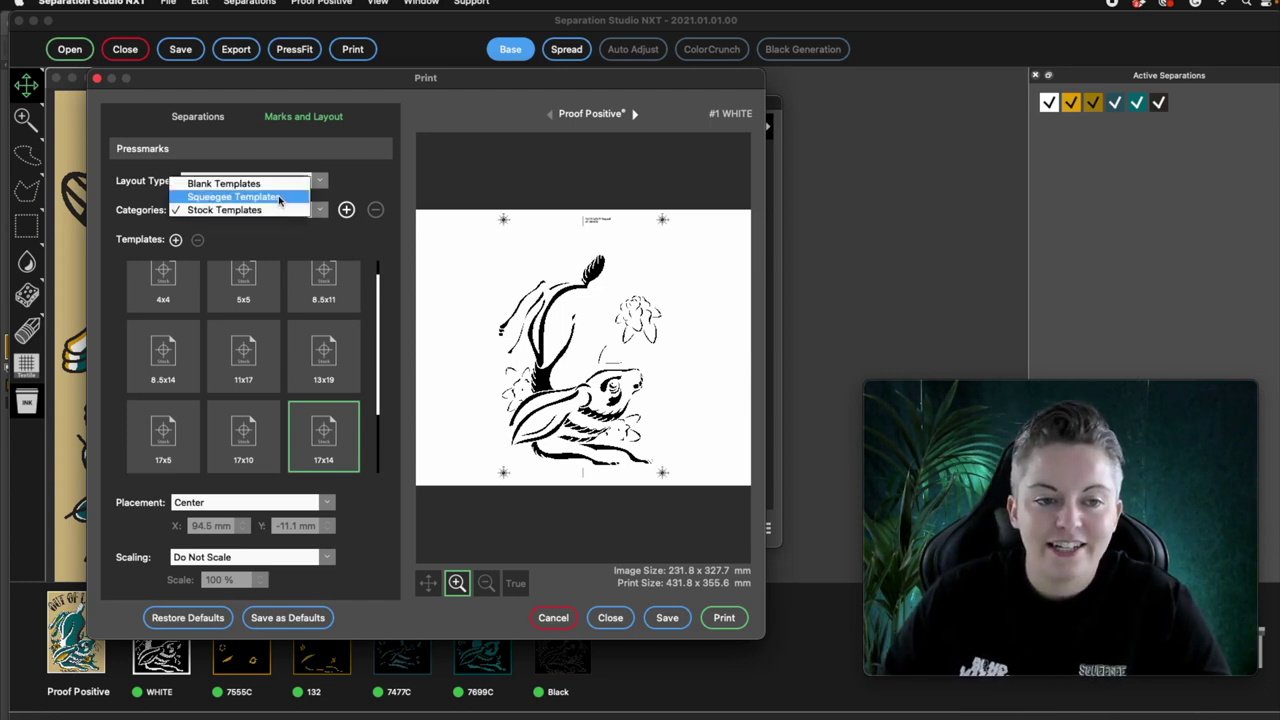
click(280, 197)
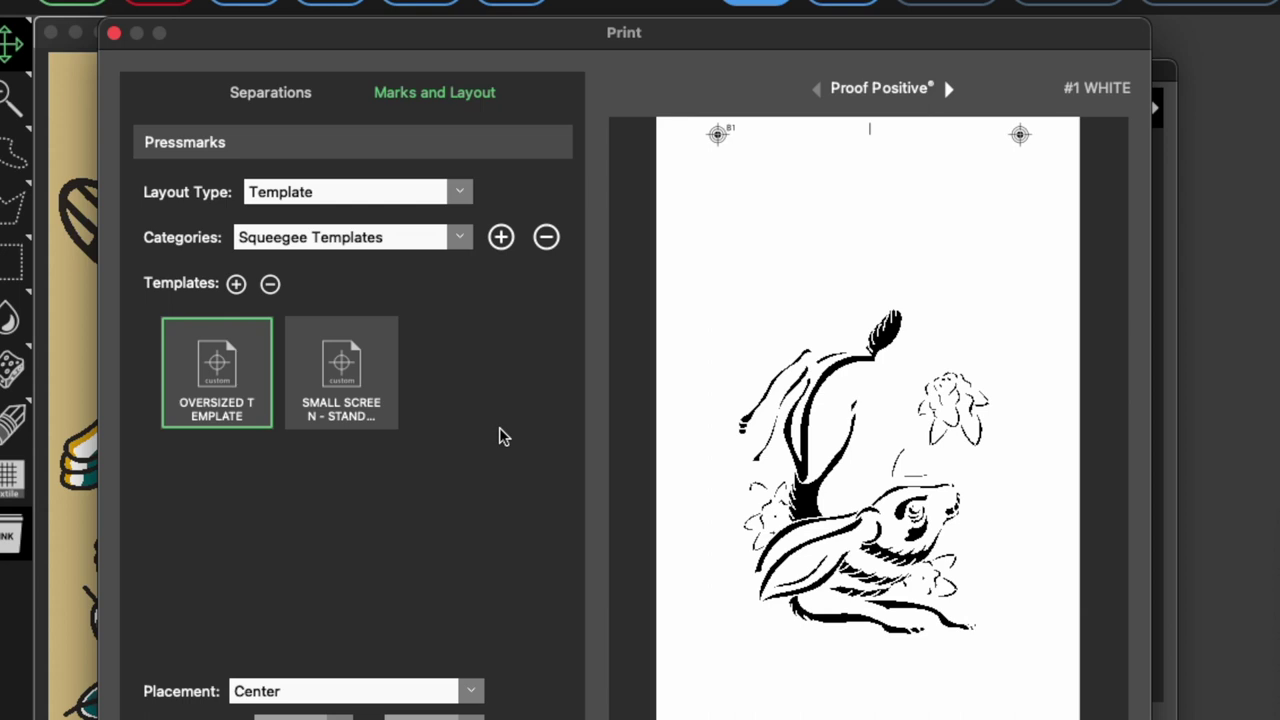
Add LARGE SCREEN - STANDARD TEMPLATE.svg from SEP STUDIO NXT TEMPLATES and select it for printing.
click(236, 285)
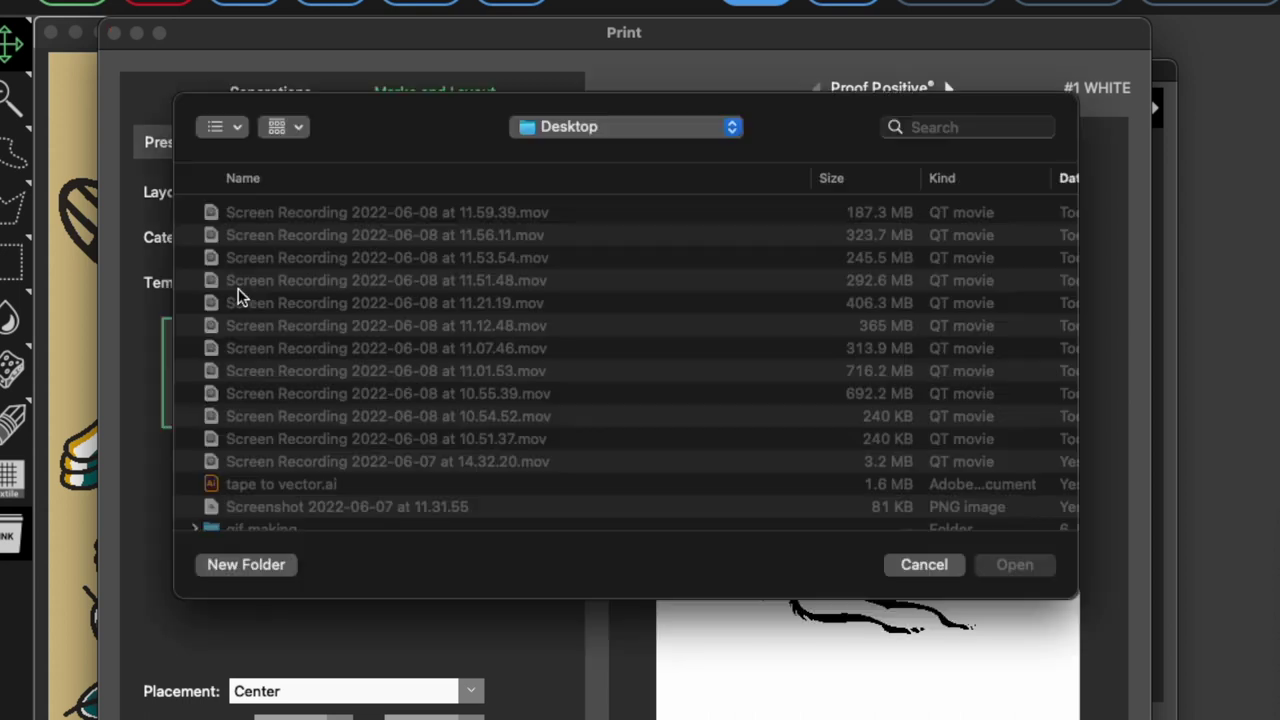
click(569, 140)
click(625, 594)
click(337, 284)
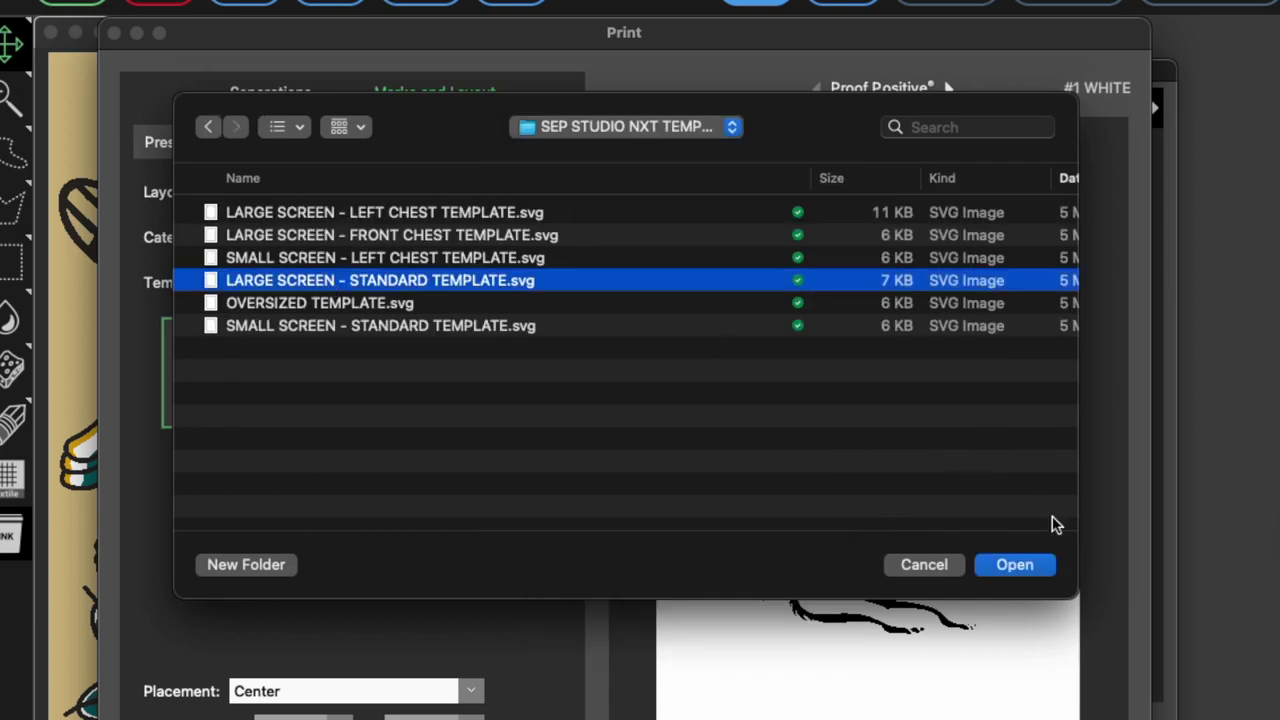
click(1014, 565)
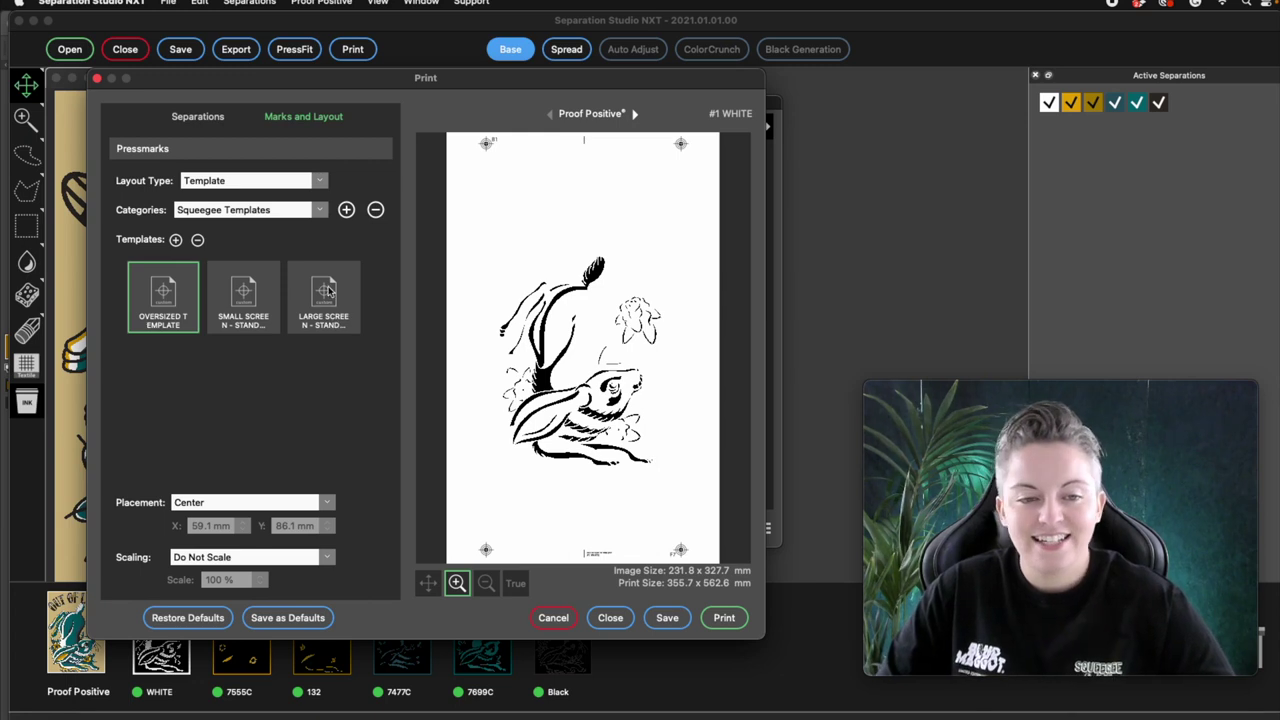
click(324, 287)
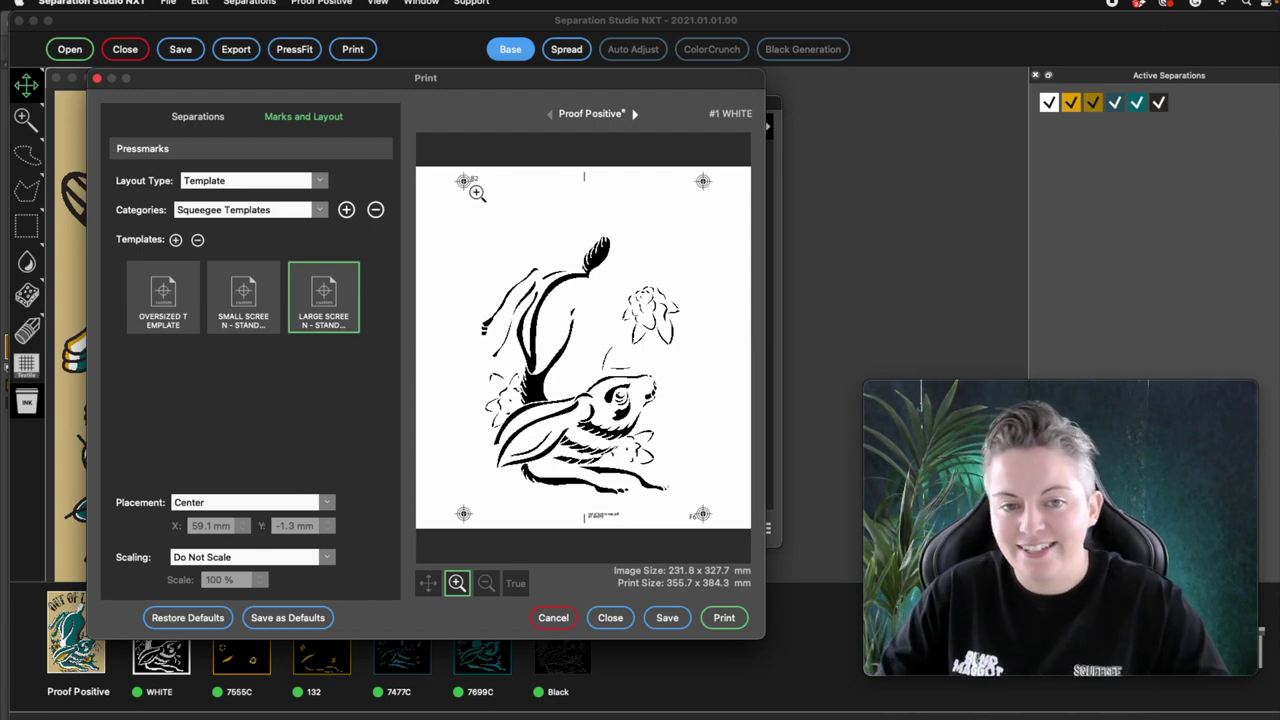
Step the print preview through the plates to the #6 Black separation.
click(634, 115)
click(634, 115)
click(634, 115)
click(634, 115)
click(634, 115)
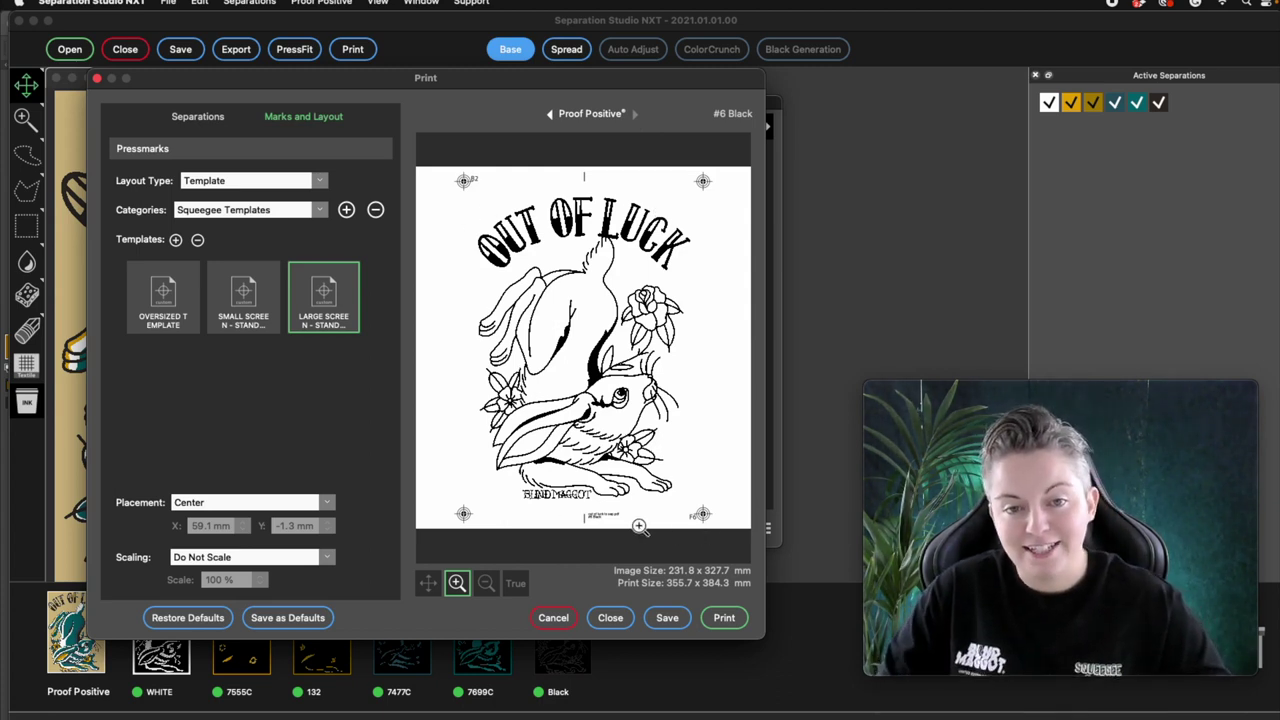
Print the six separations using the Large Screen Standard template.
click(730, 618)
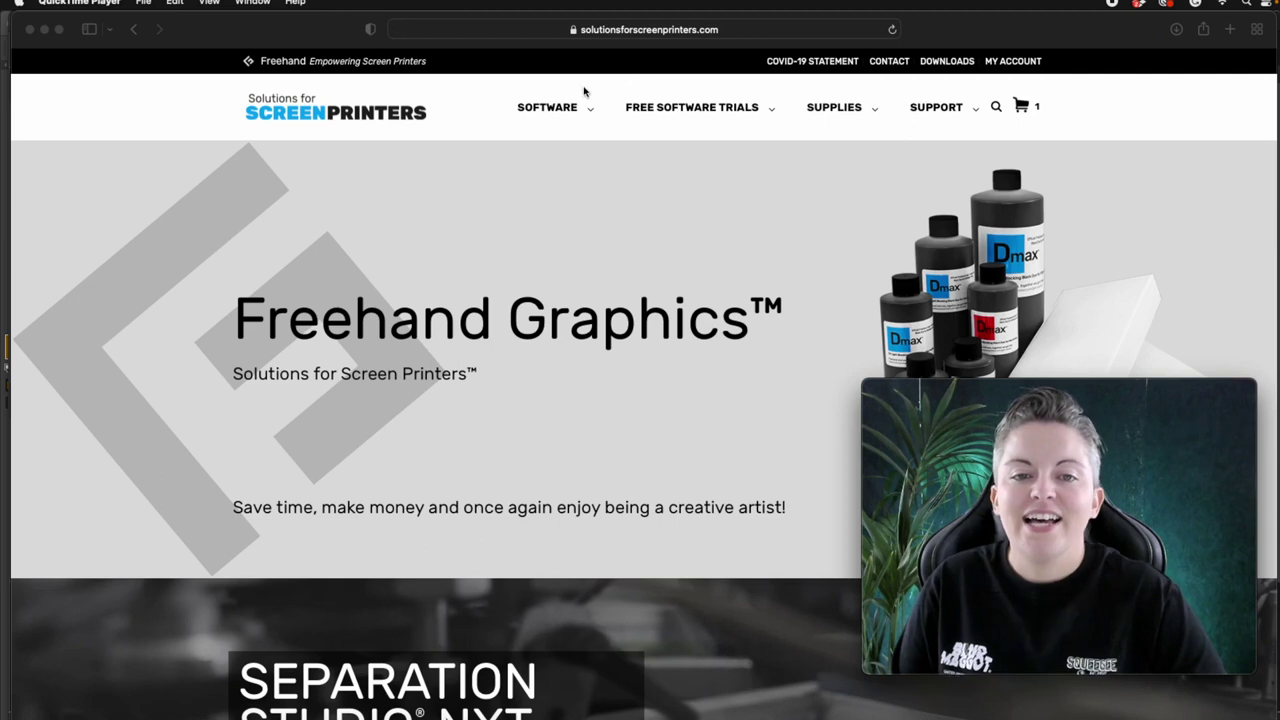
In Safari, open the Separation Studio NXT product page and add the $229 license to the cart.
click(543, 108)
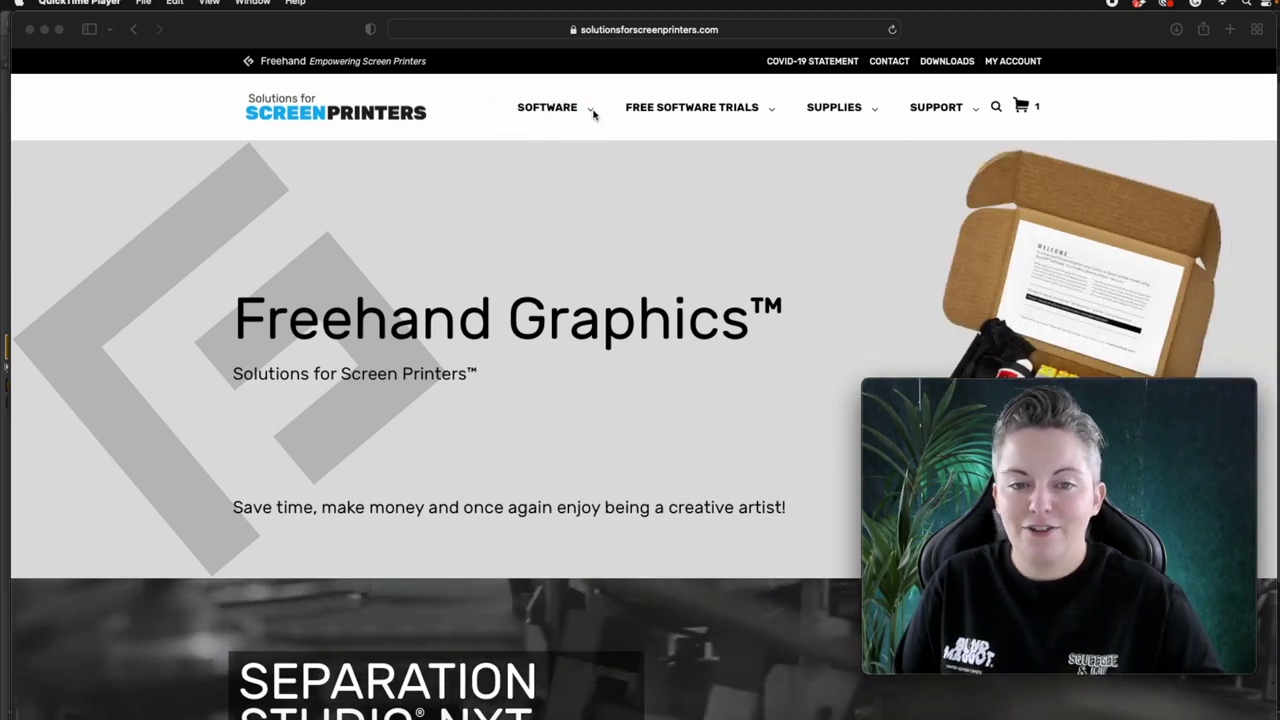
click(589, 111)
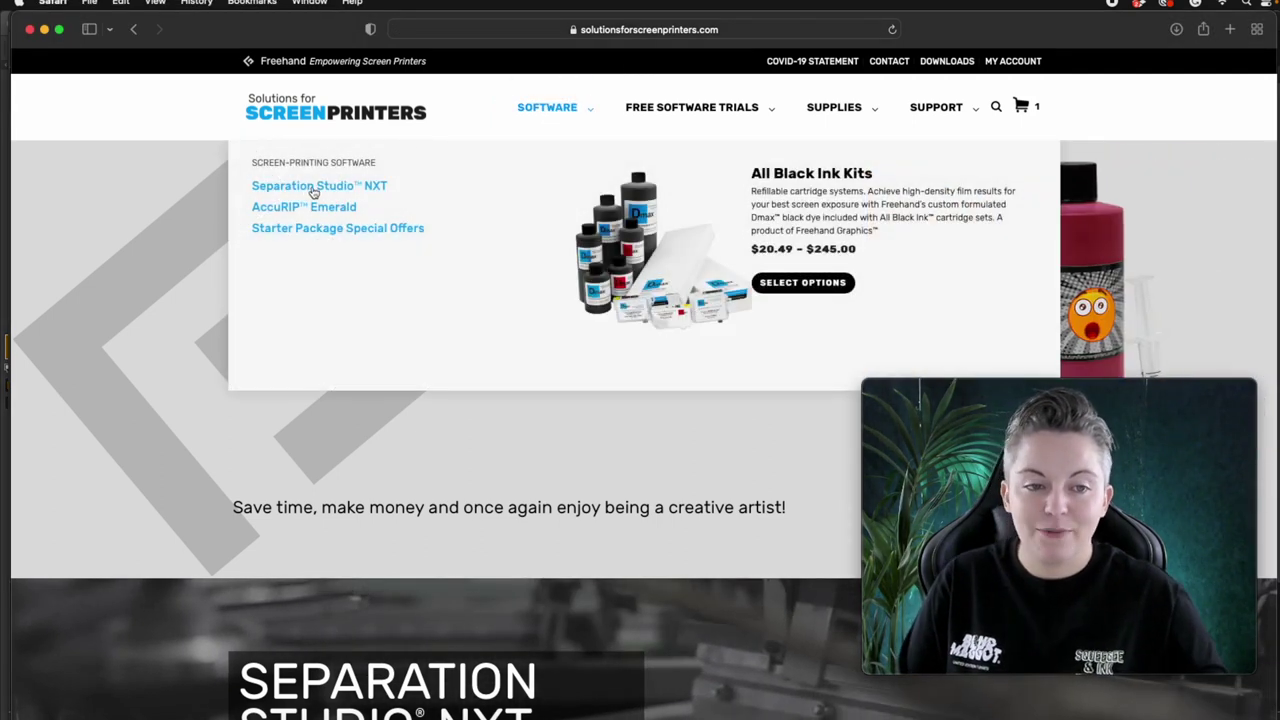
click(379, 188)
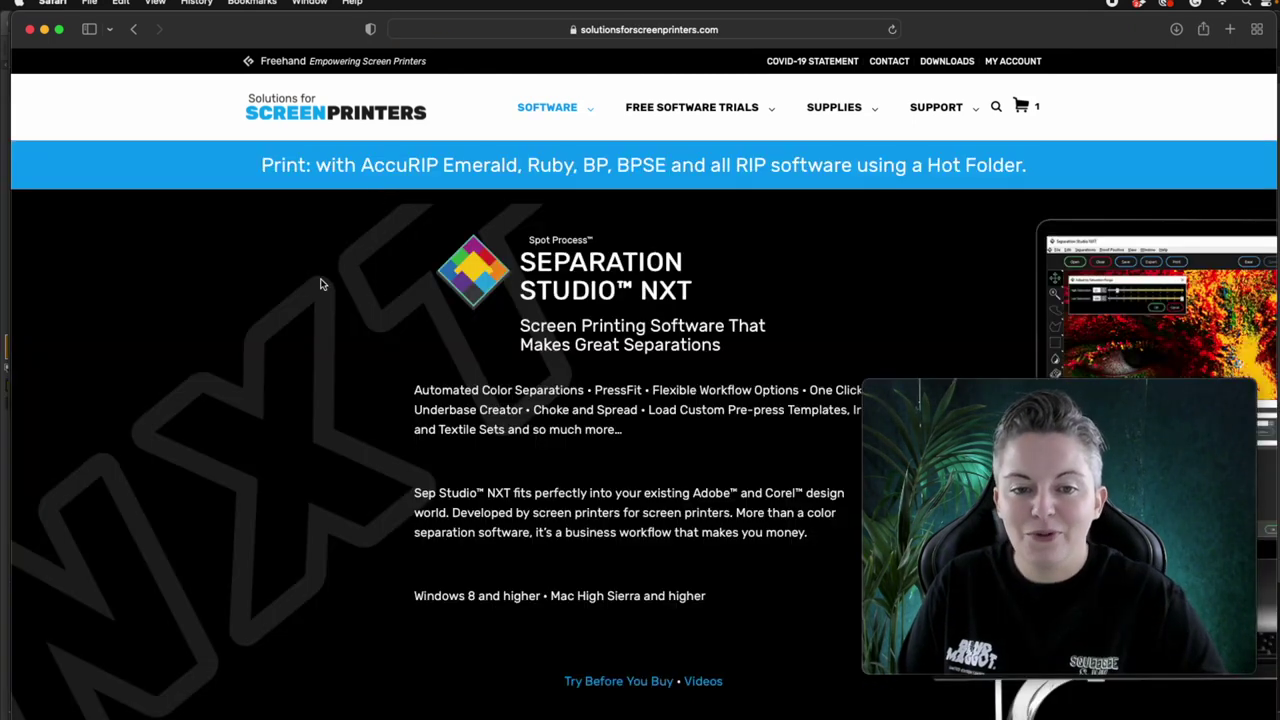
scroll(320, 284, down, 5)
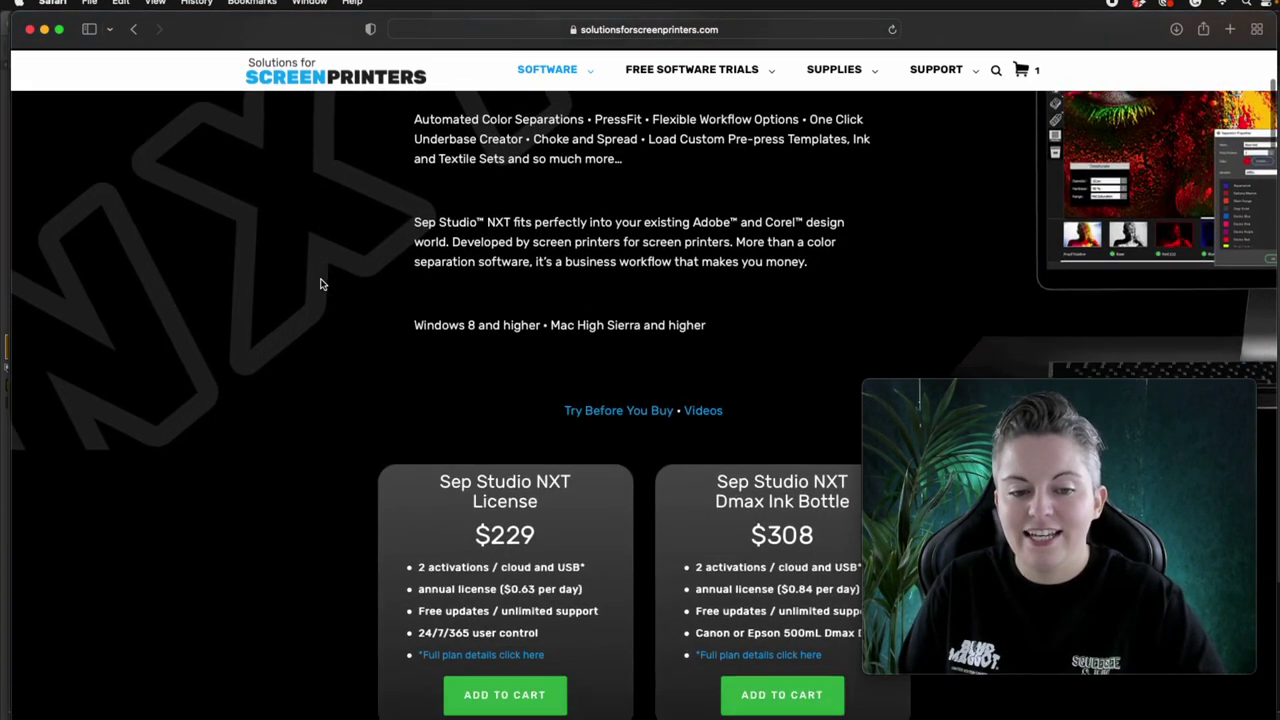
scroll(320, 284, down, 1)
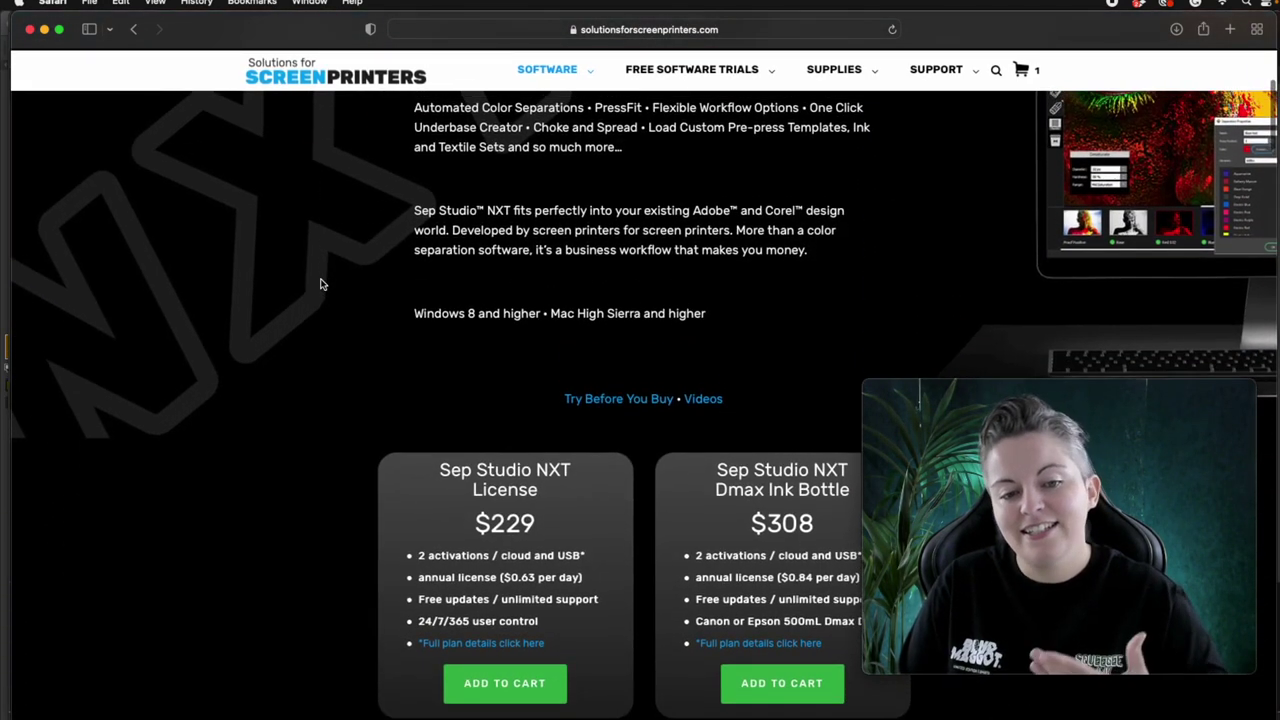
click(505, 683)
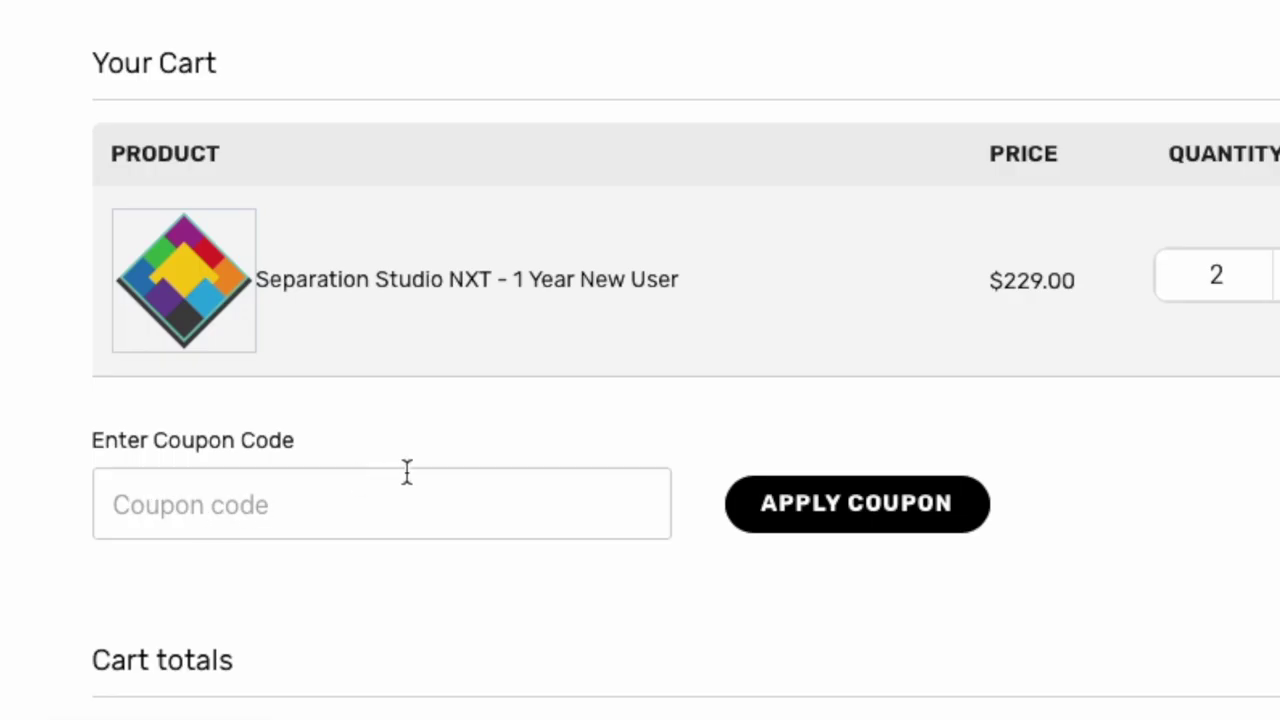
click(278, 515)
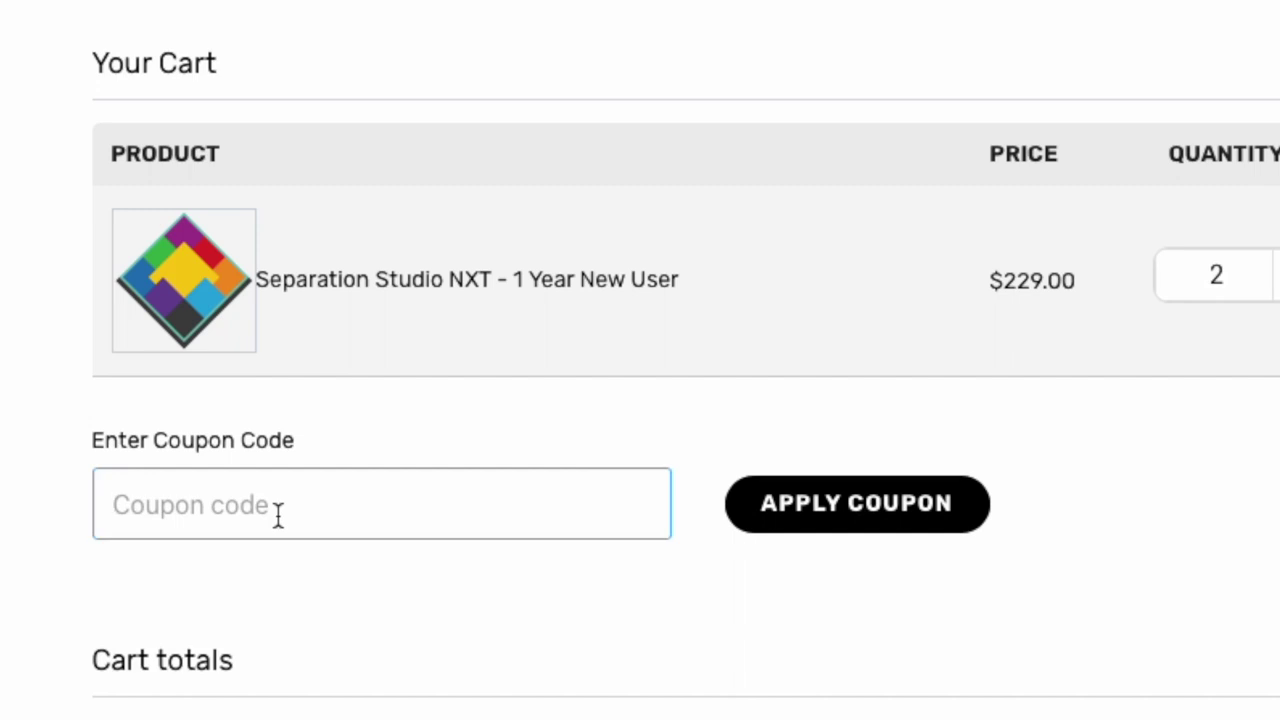